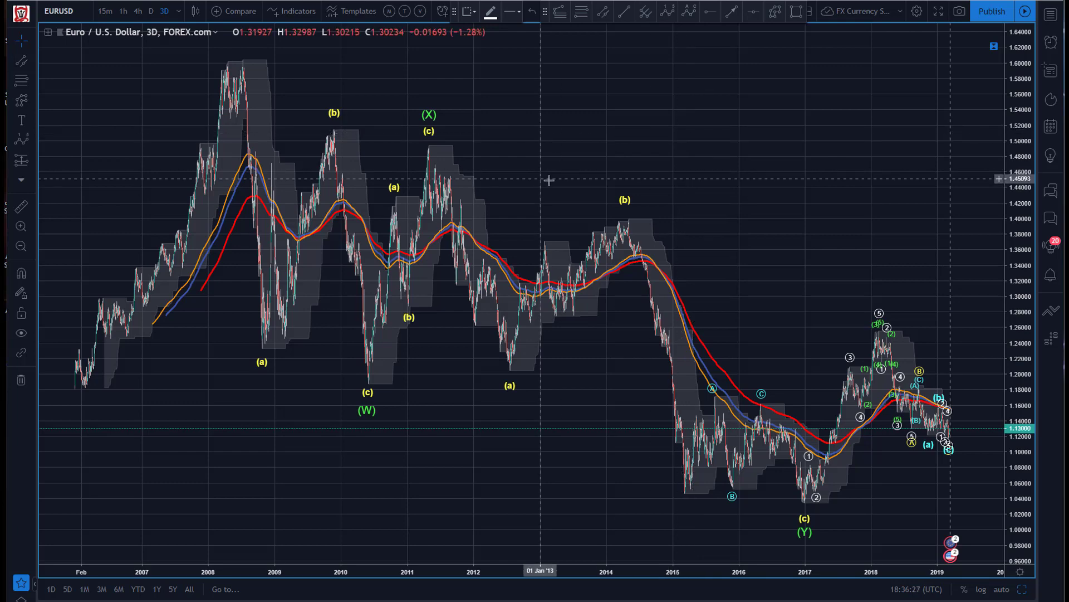
drag(360, 509, 312, 493)
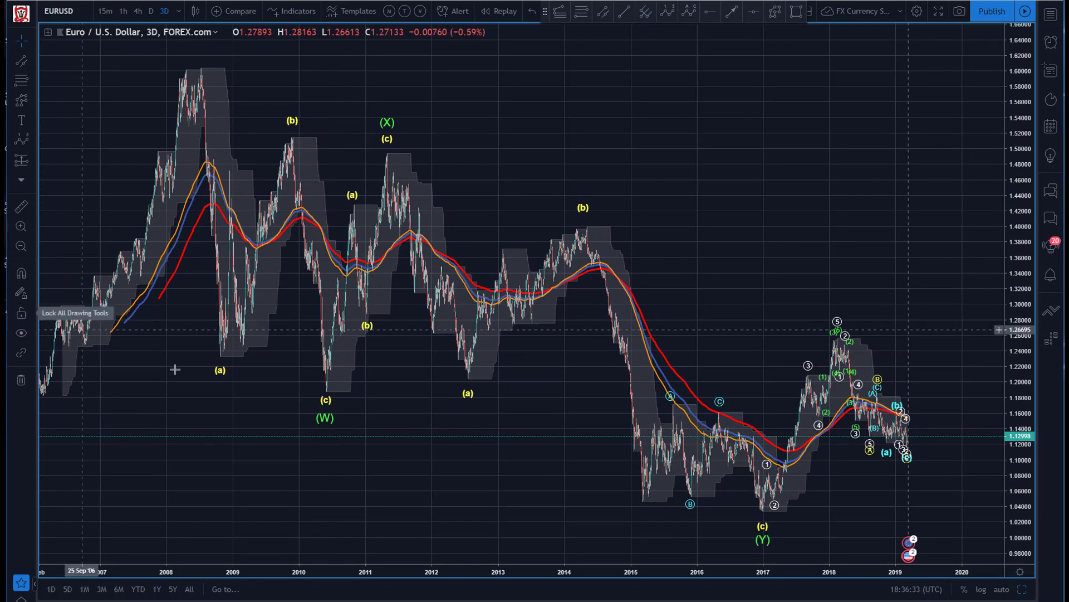
drag(210, 485, 256, 494)
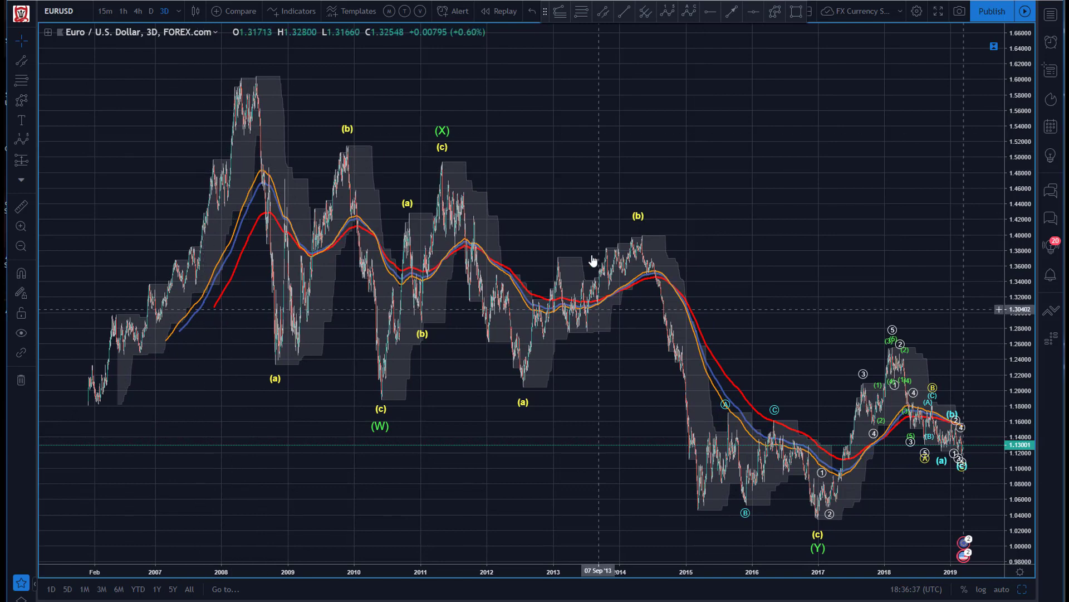
drag(646, 144, 639, 121)
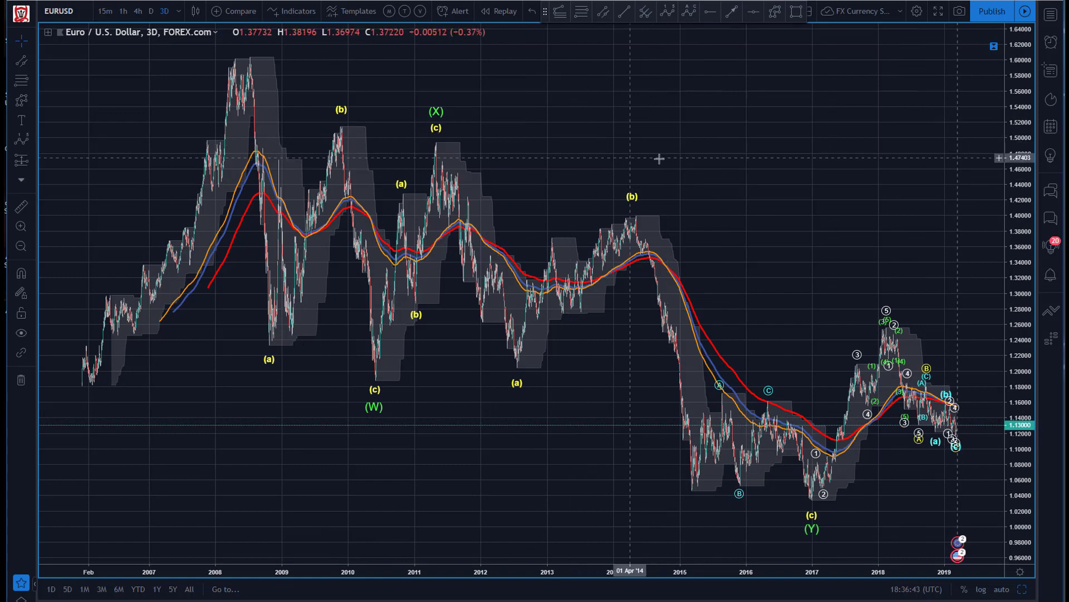
drag(84, 125, 67, 126)
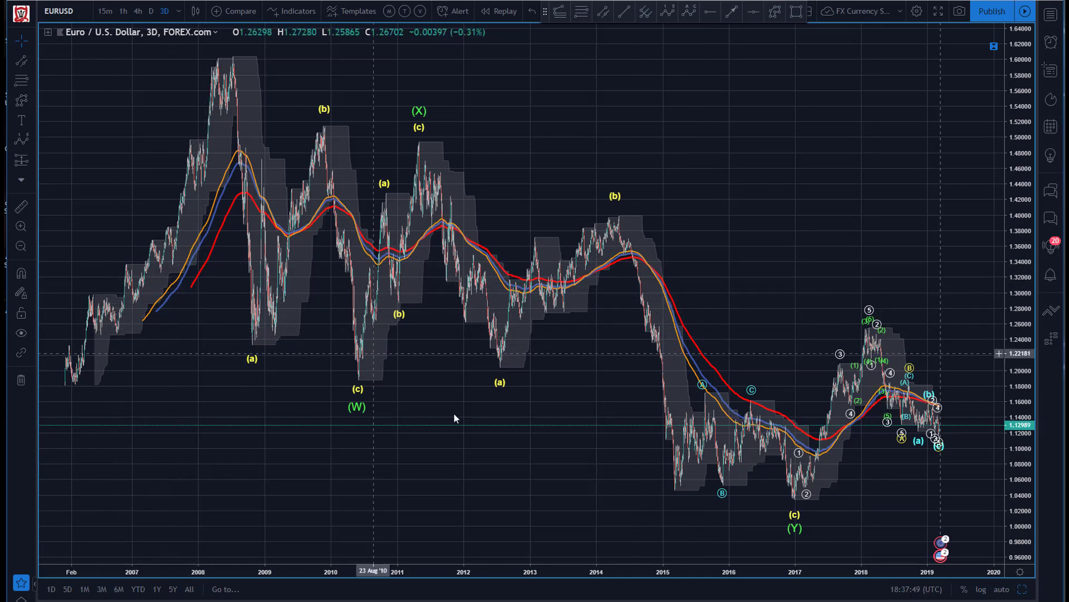
mouse_move(600, 512)
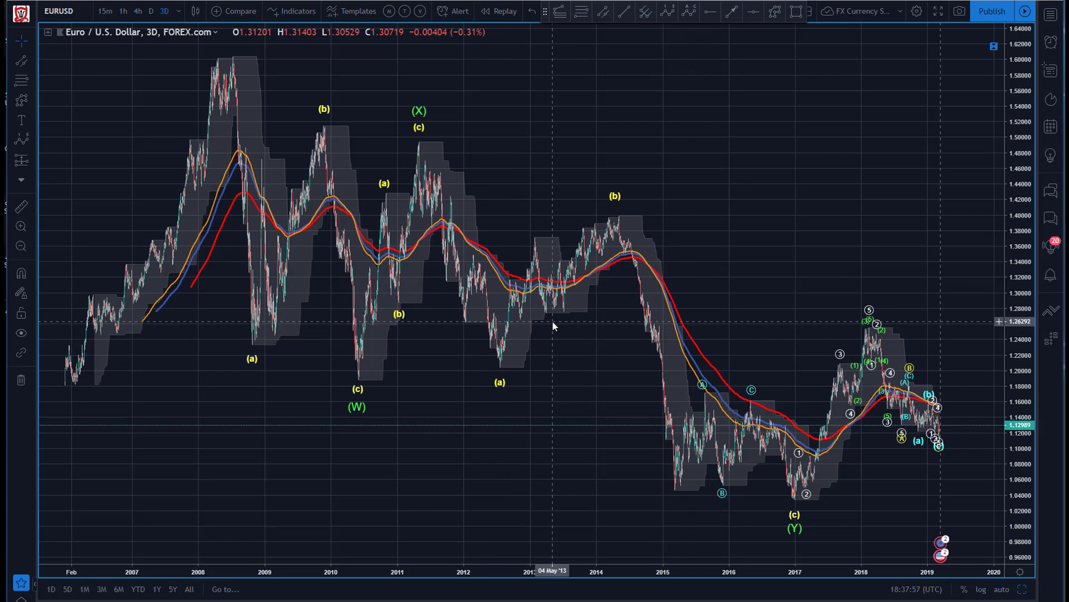
drag(102, 138, 74, 128)
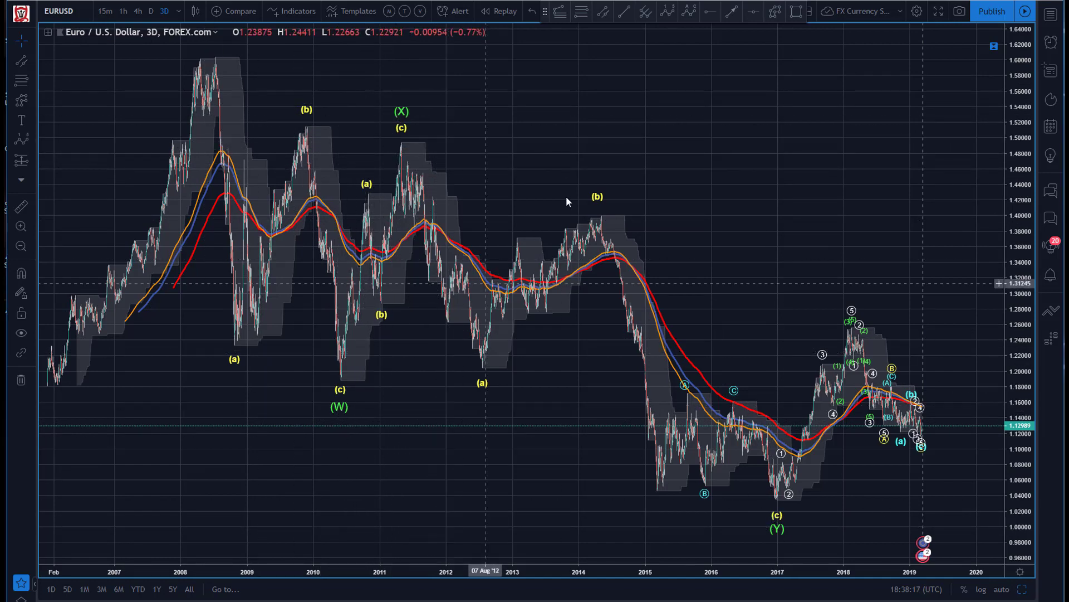
click(775, 11)
click(403, 140)
click(484, 370)
click(593, 213)
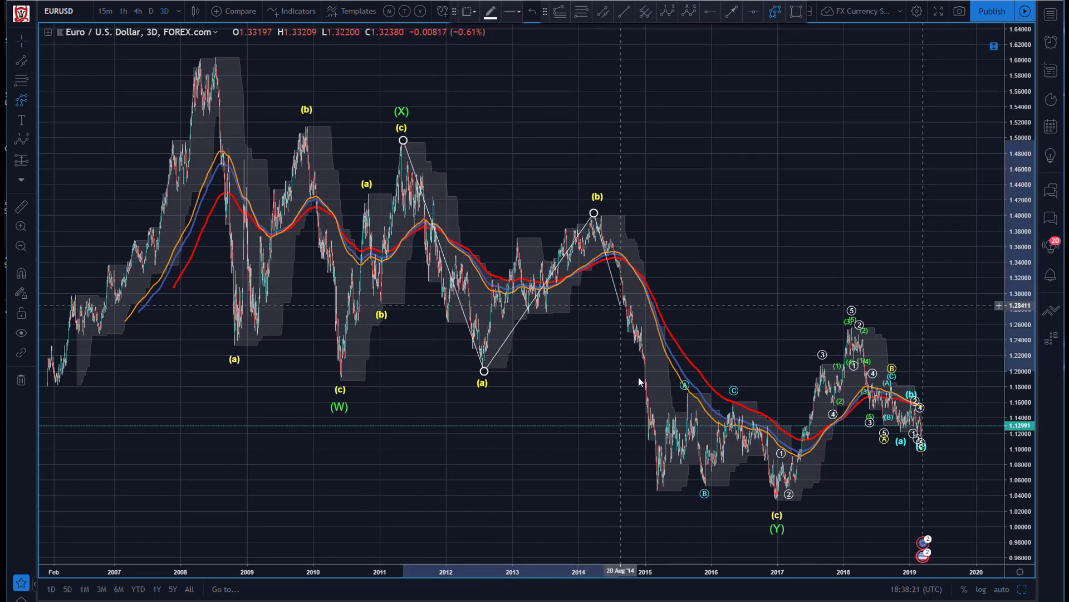
click(654, 496)
click(731, 403)
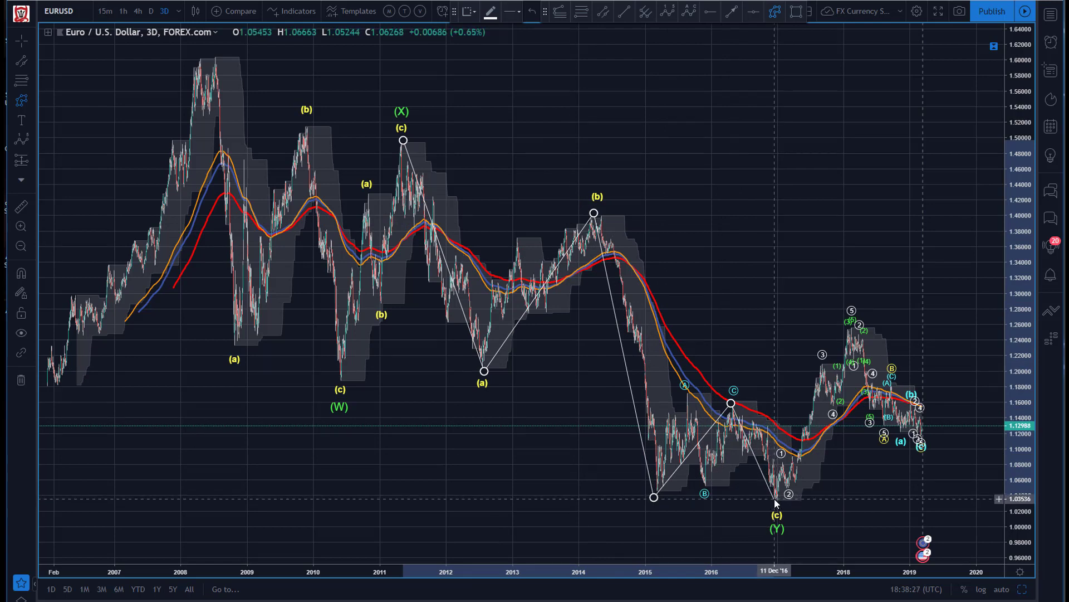
key(Escape)
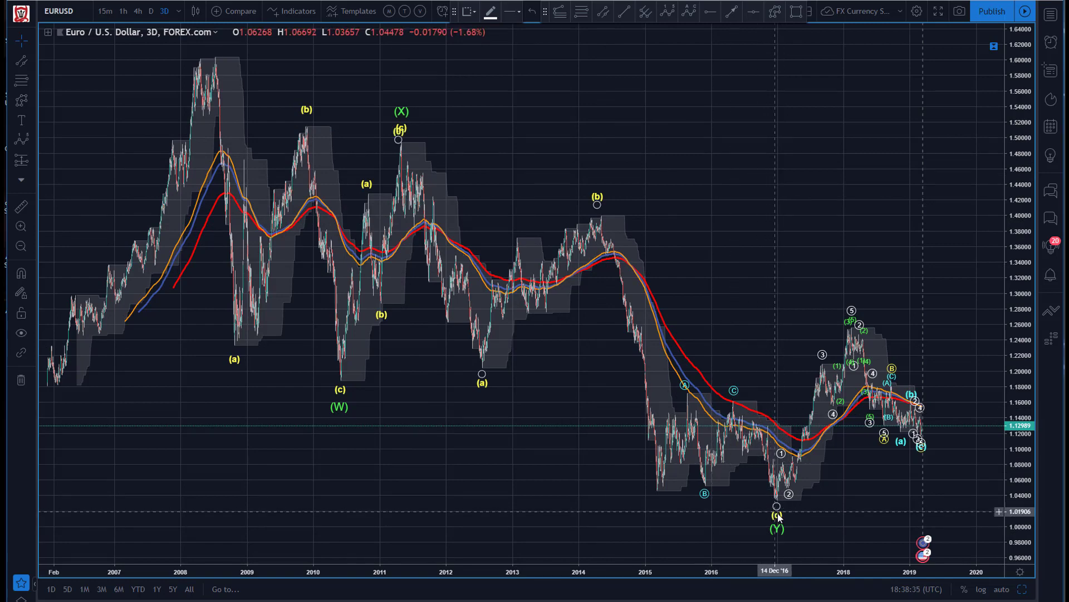
- Draw a Fibonacci retracement from the 2011 high at (X), about 1.493, down to the mid-2012 low at (a), about 1.205
drag(129, 99, 108, 92)
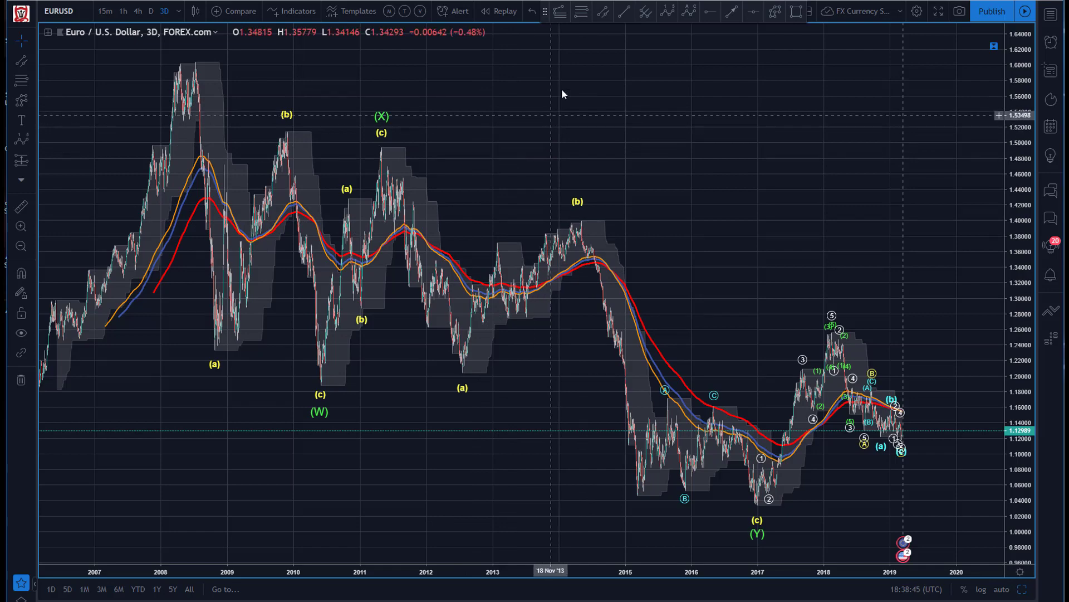
click(581, 11)
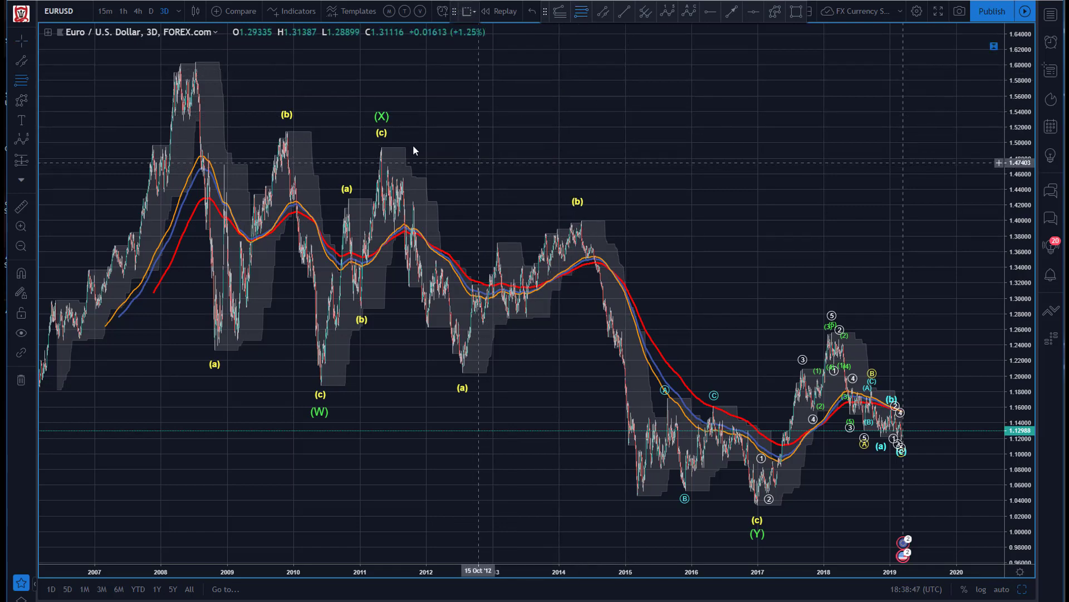
click(380, 148)
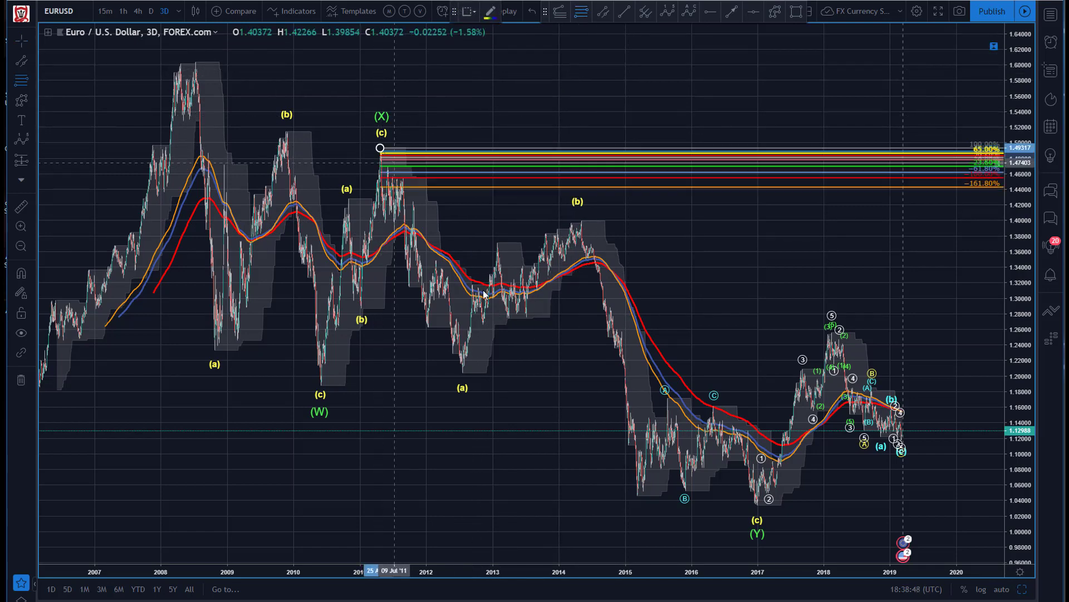
click(463, 370)
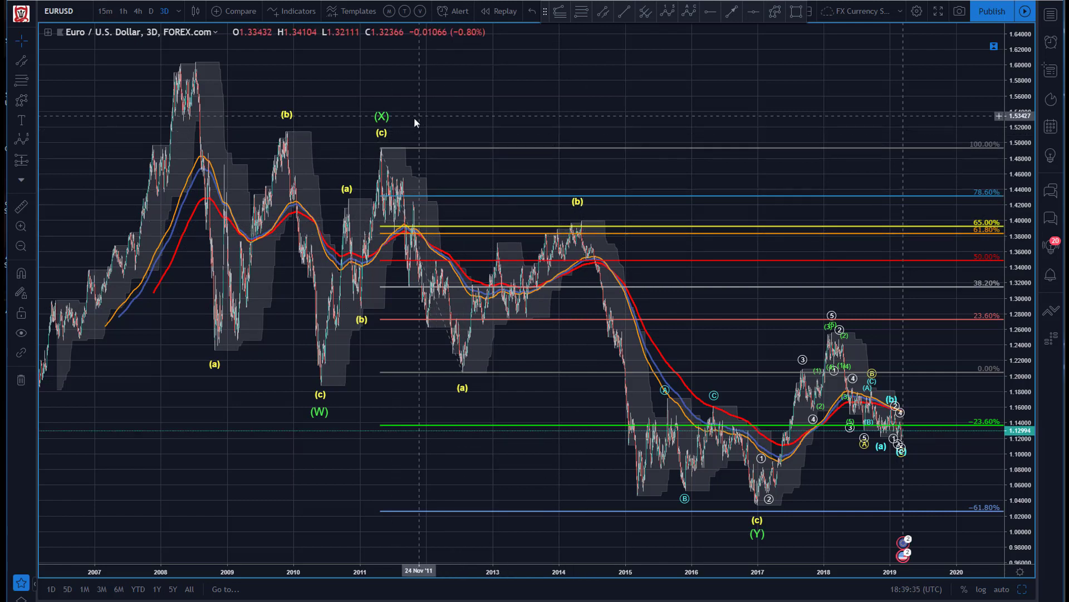
- Move the Fibonacci retracement's starting anchor to the late-2009 high at (b), about 1.514
click(381, 150)
drag(381, 150, 284, 134)
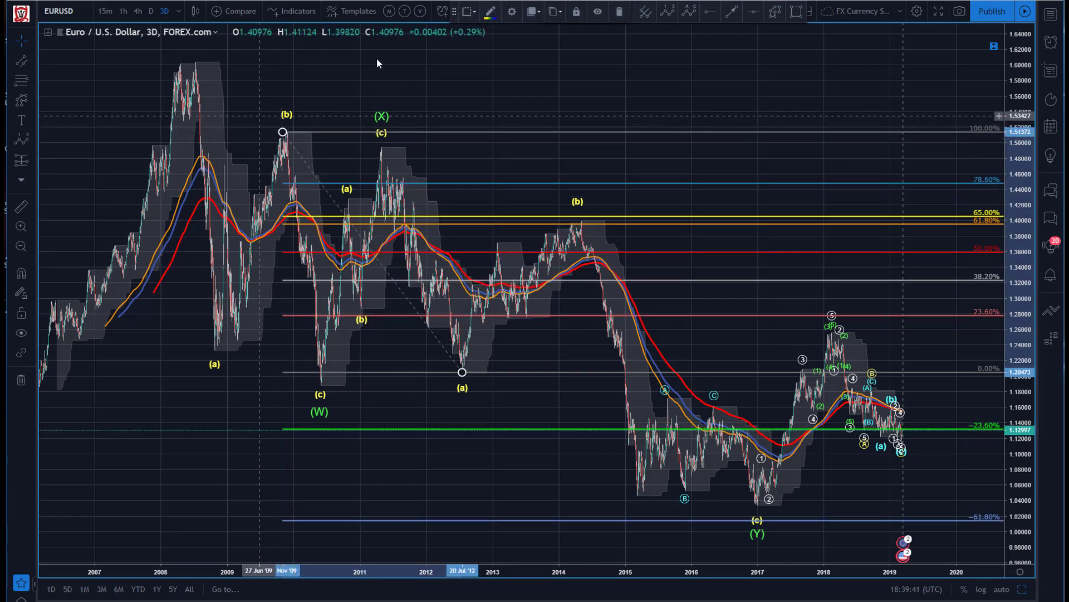
click(399, 122)
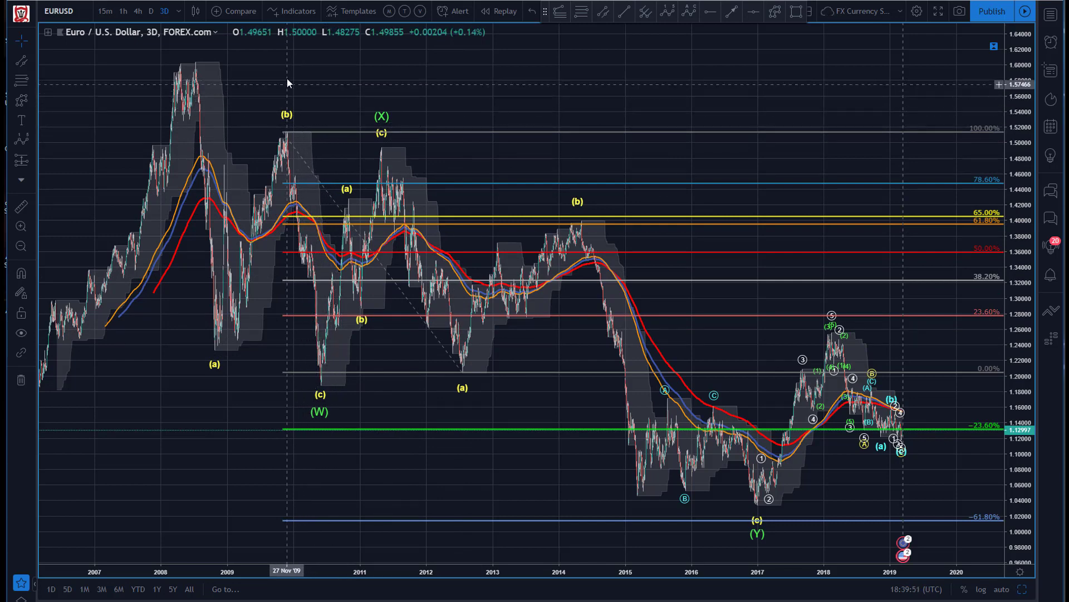
click(776, 11)
click(278, 128)
click(458, 369)
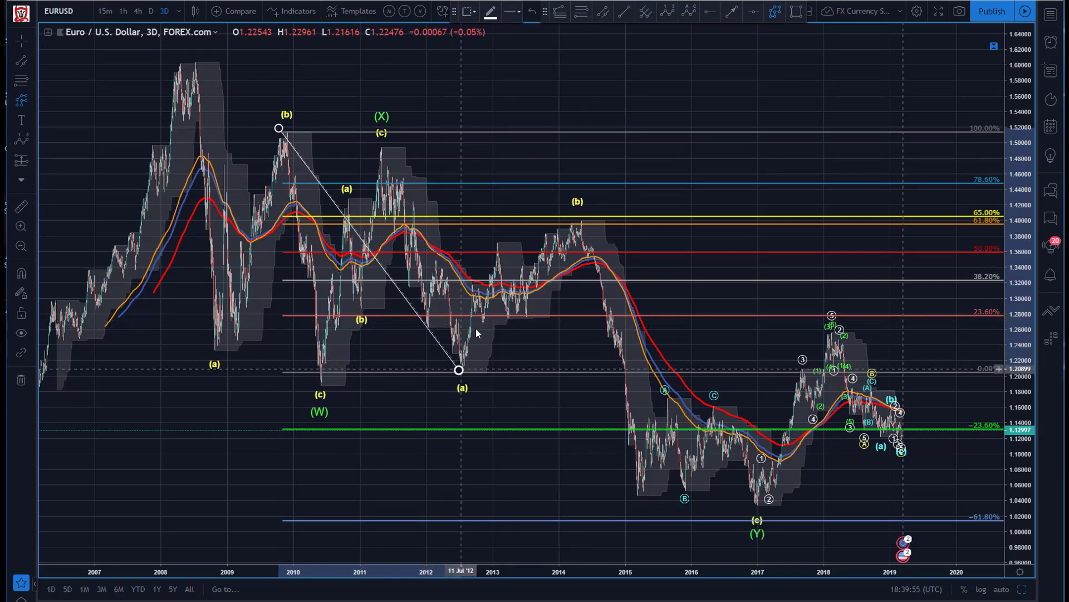
click(582, 221)
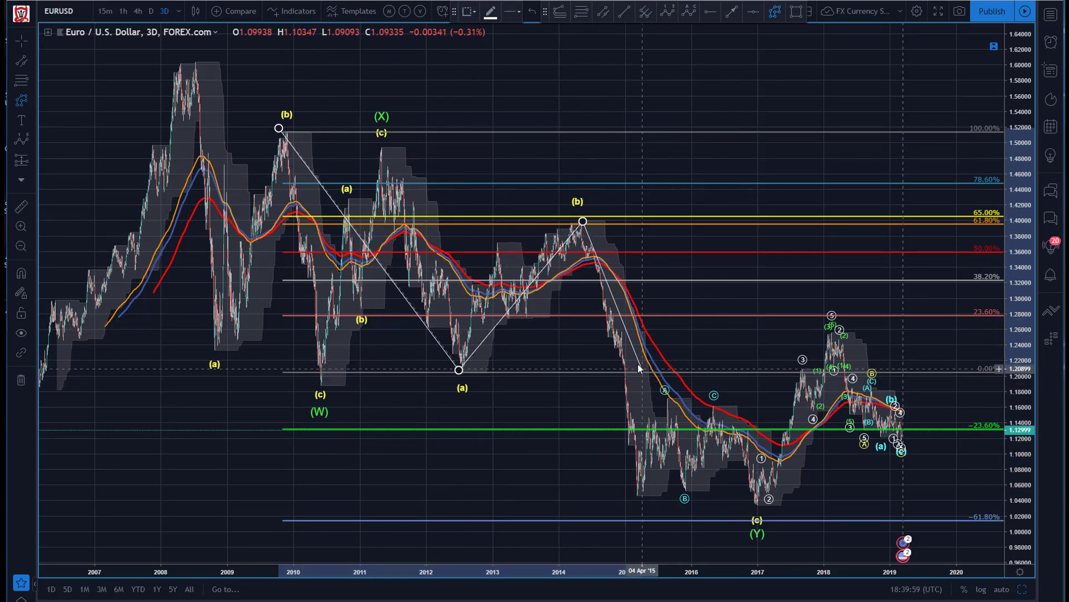
key(Escape)
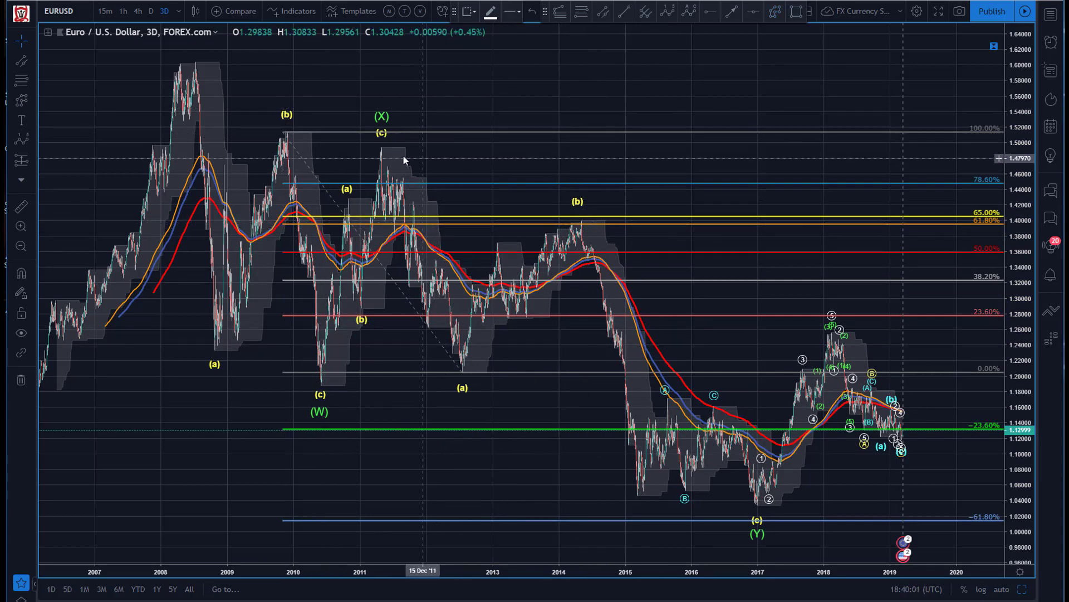
- Try the retracement's starting anchor at the July 2008 high, about 1.603, and return it to the late-2009 (b) high
drag(283, 132, 195, 62)
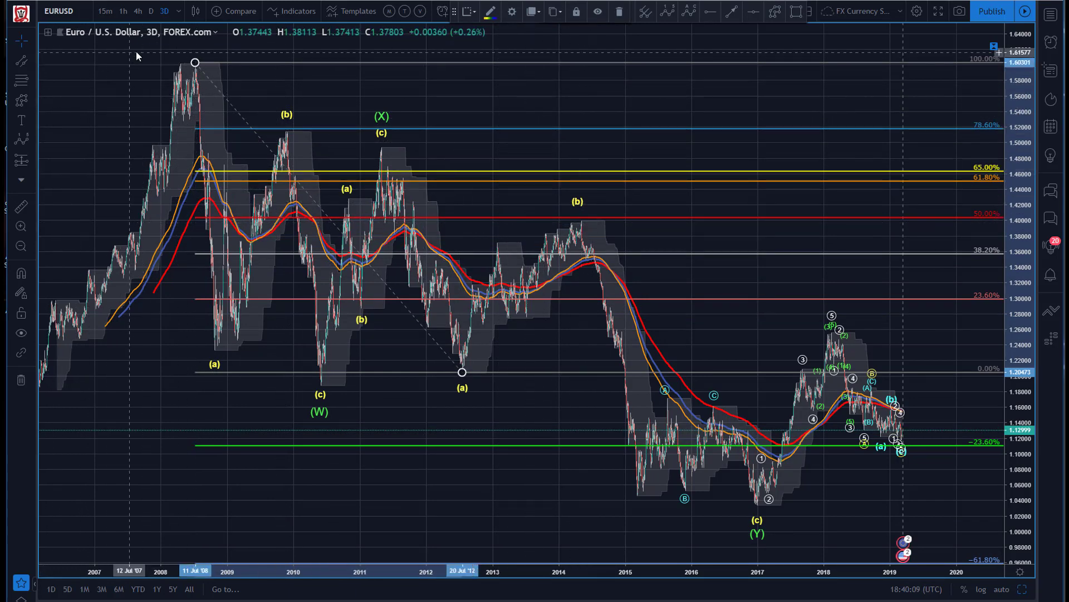
drag(195, 63, 194, 62)
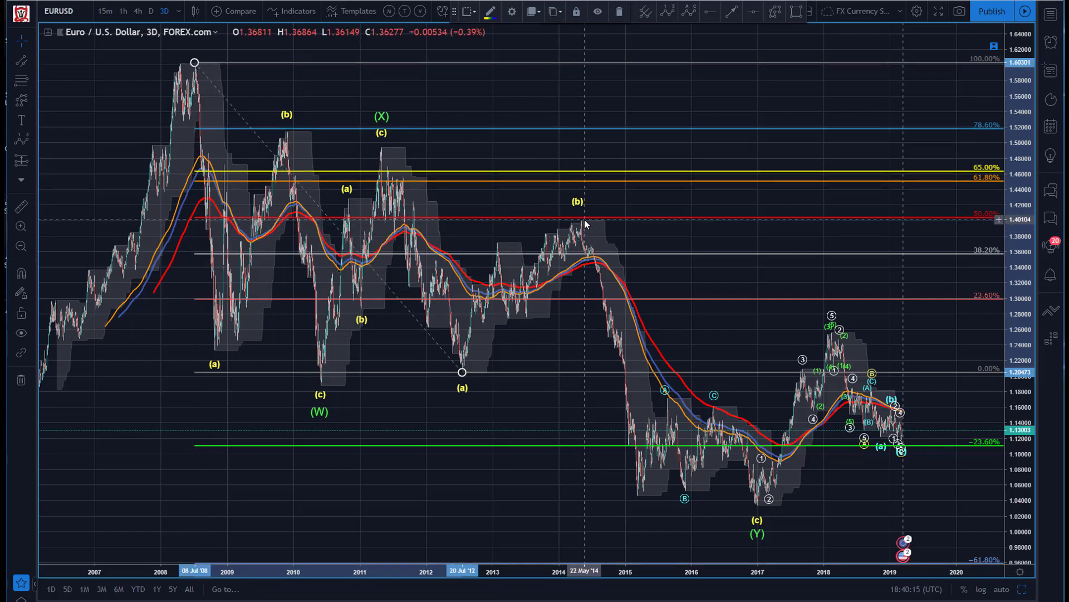
drag(194, 63, 276, 130)
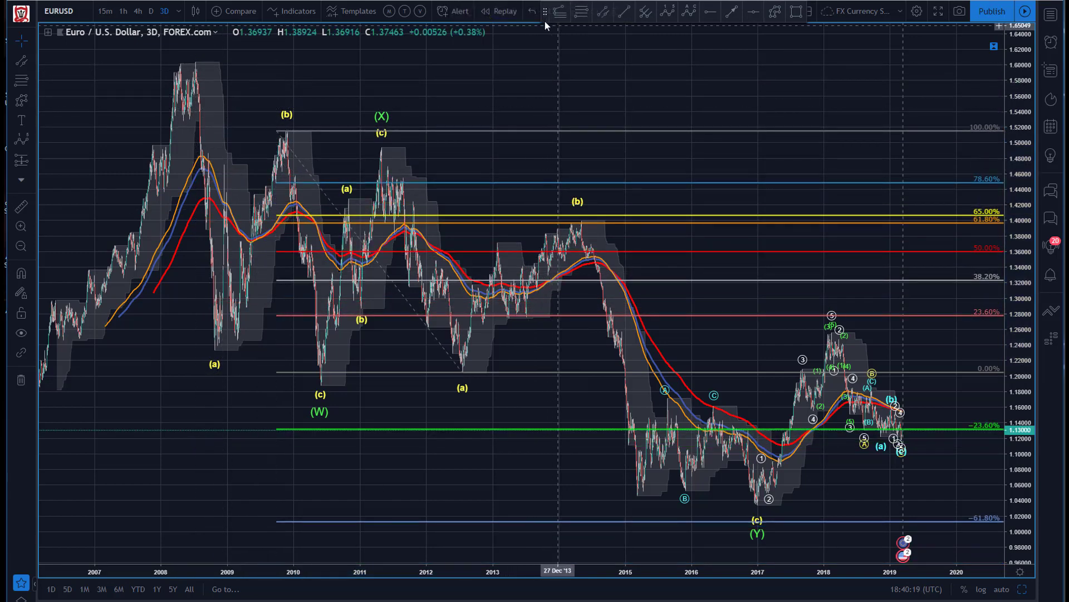
- Draw a second Fibonacci retracement from the July 2008 high, about 1.604, down to the mid-2012 (a) low, about 1.203
click(583, 12)
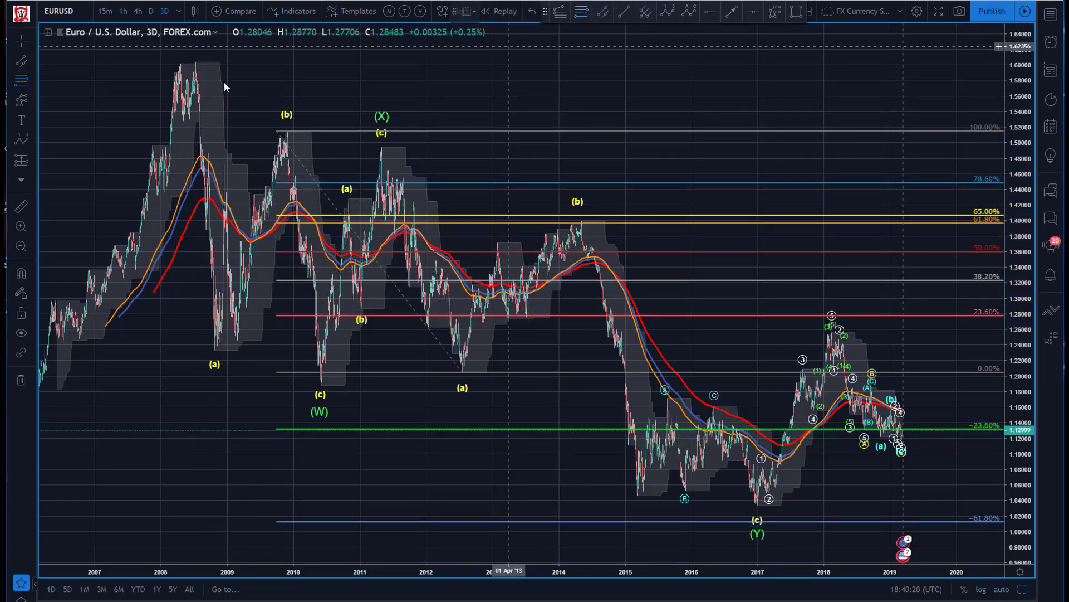
click(197, 62)
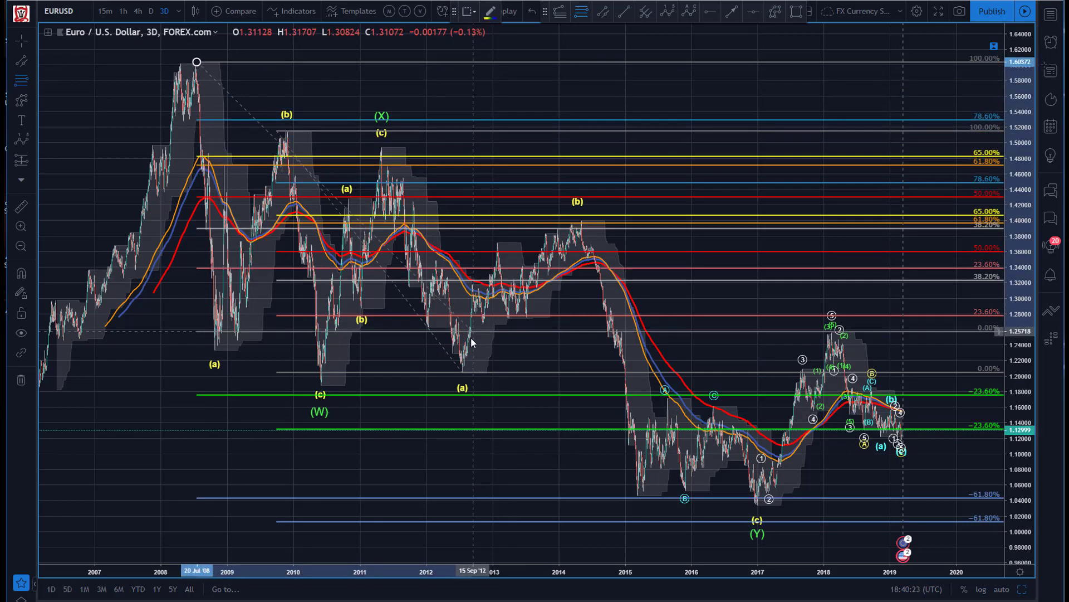
click(462, 370)
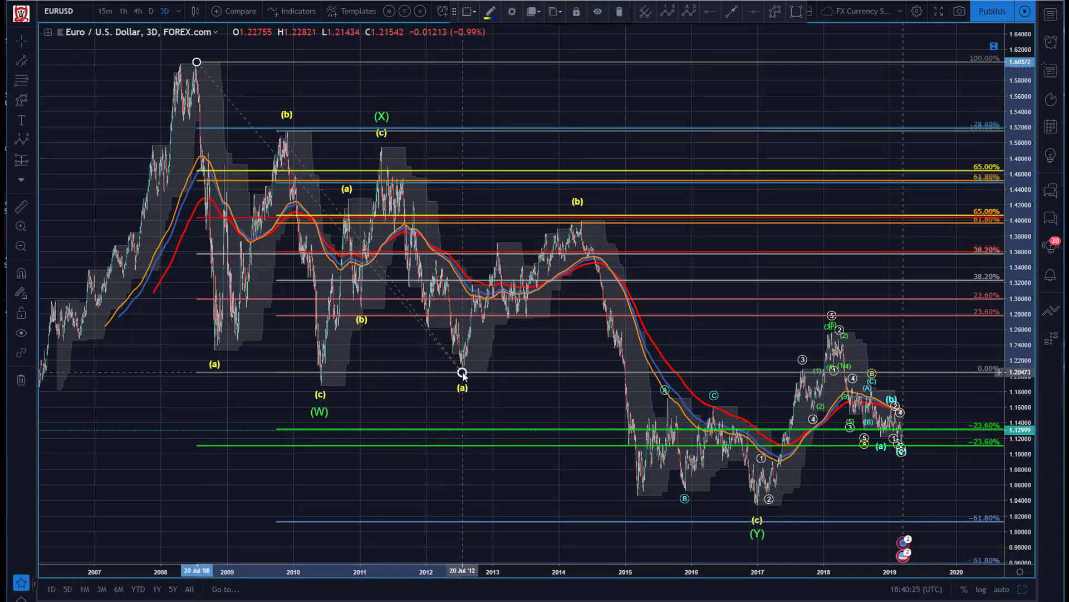
mouse_move(462, 372)
mouse_down()
mouse_move(322, 390)
mouse_move(404, 368)
mouse_move(465, 372)
mouse_up()
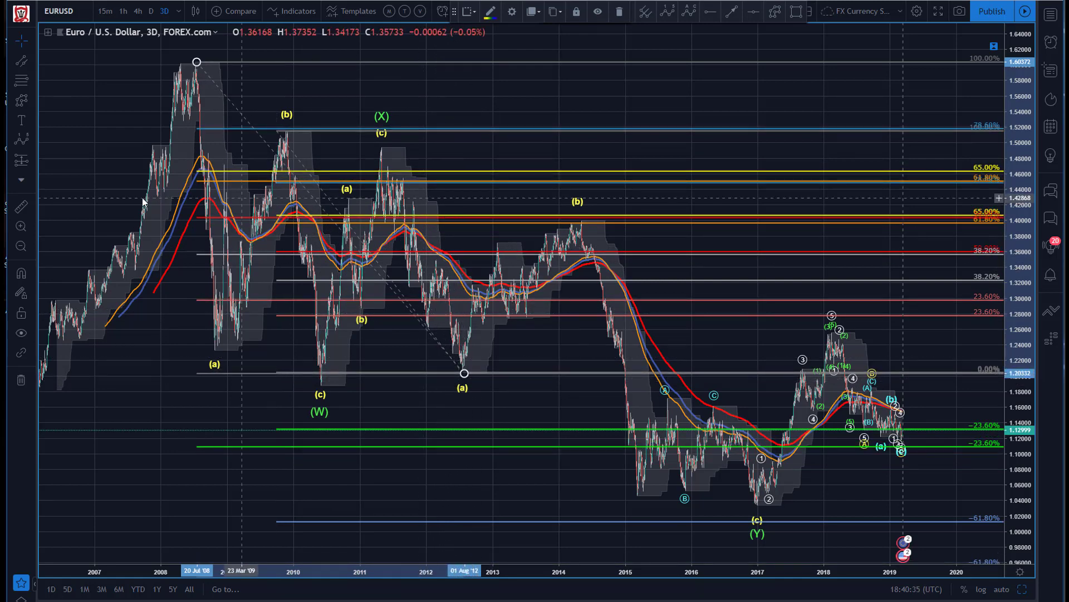
click(489, 98)
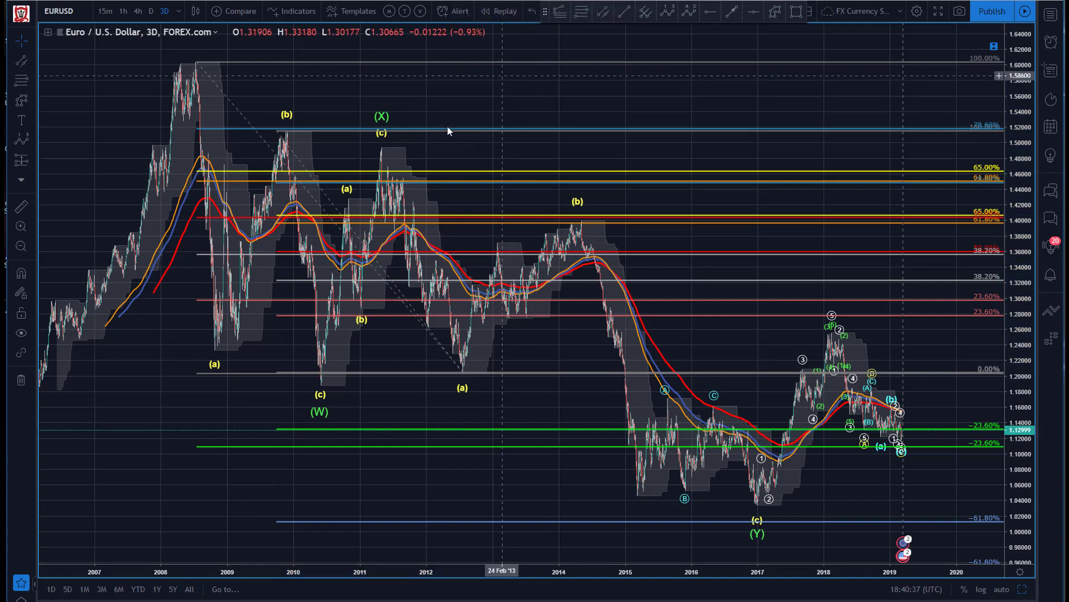
- Mark the 2014 high at (b) with a small rectangle spanning about 1.397 to 1.405
click(797, 11)
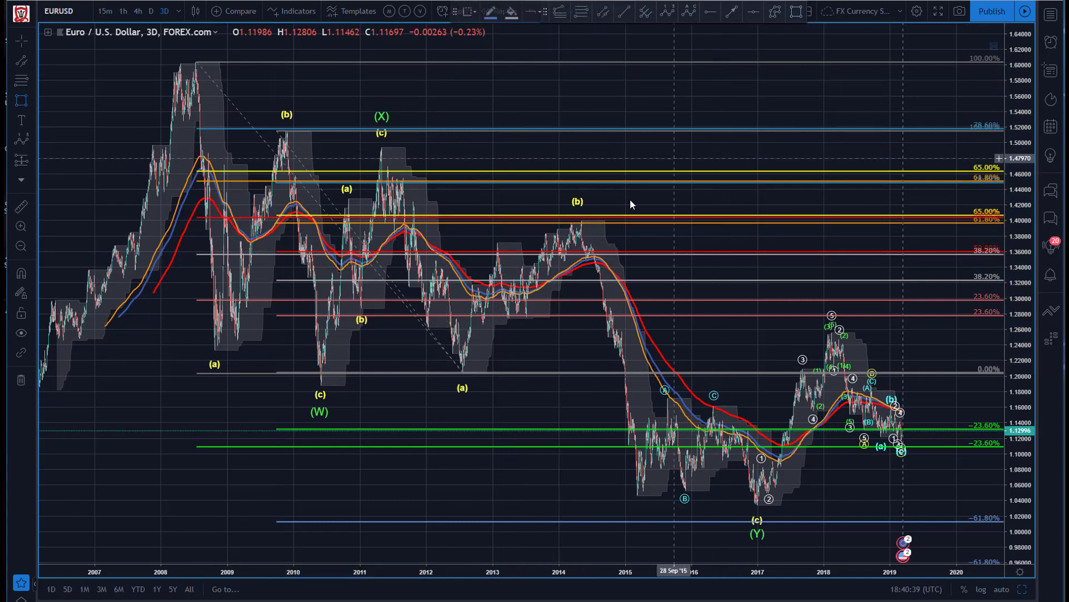
click(589, 223)
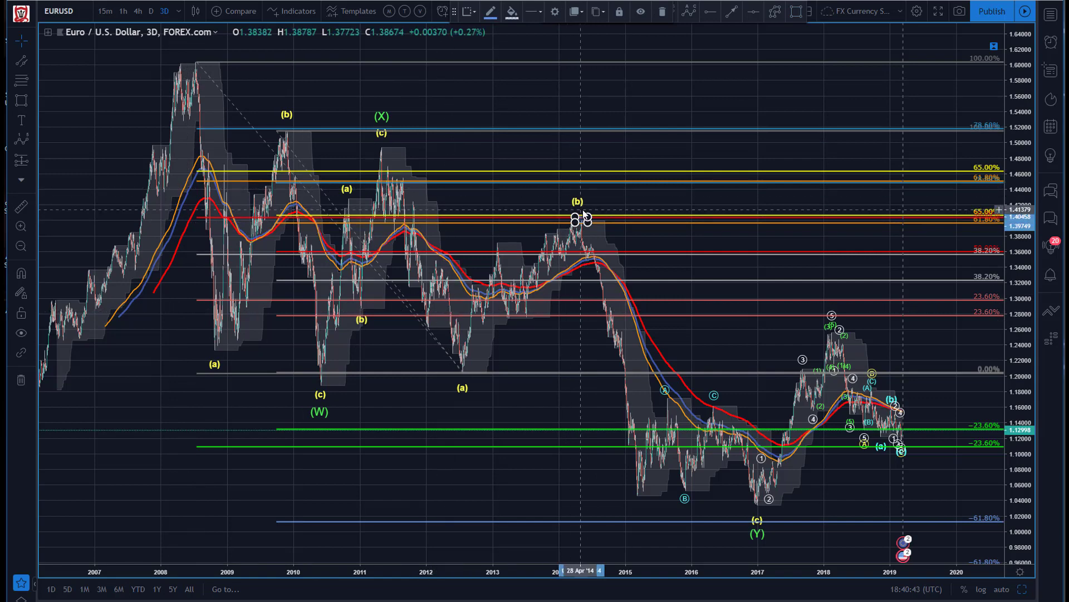
click(593, 81)
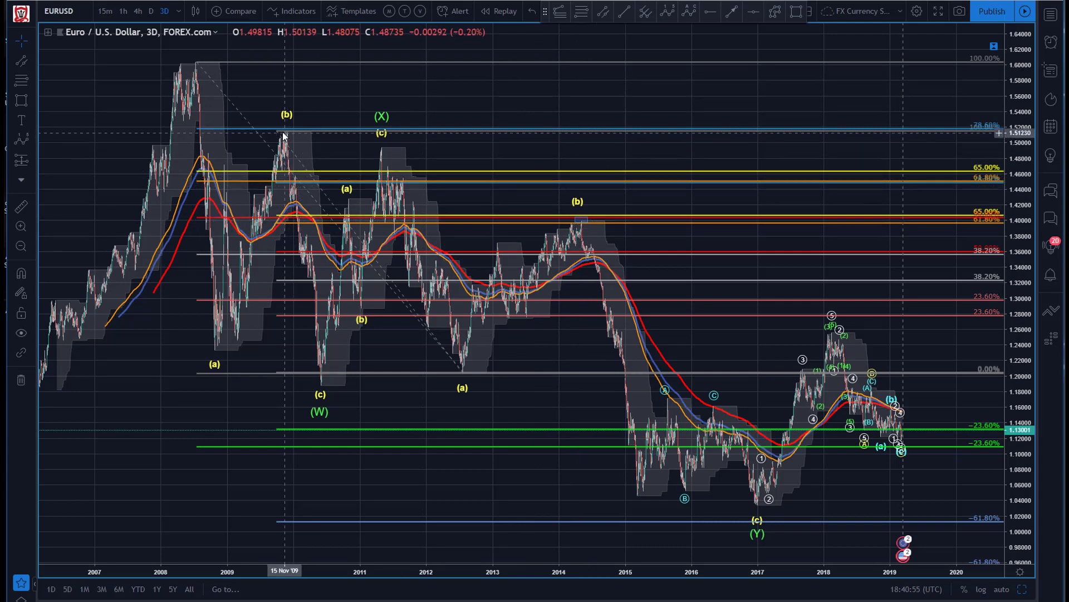
- Try the first retracement's starting anchor at the 2011 (X) high, about 1.493, and return it to the late-2009 (b) high
drag(276, 131, 306, 137)
drag(371, 156, 372, 147)
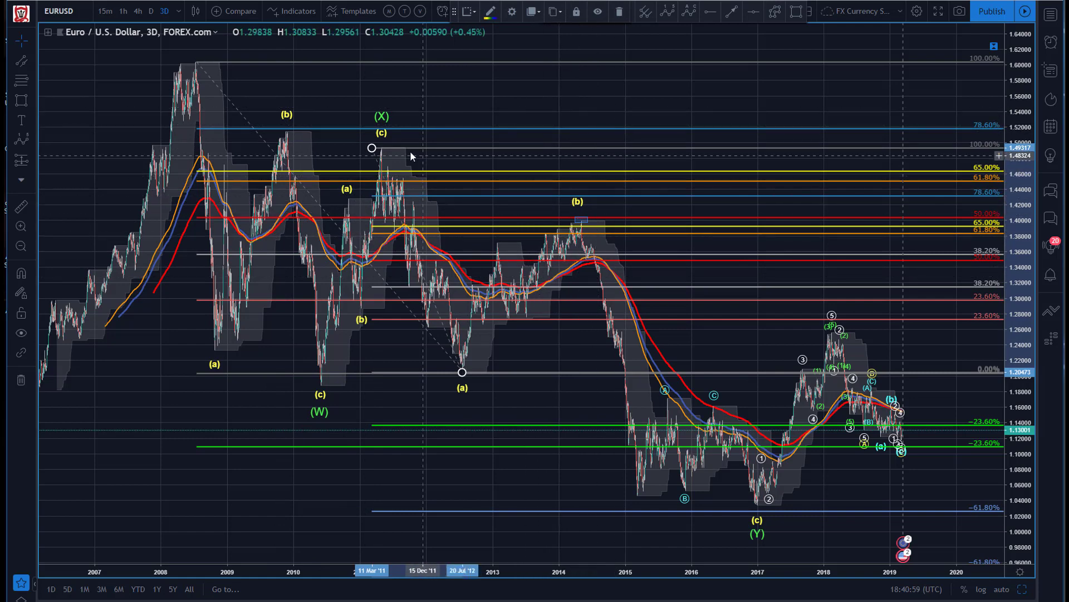
drag(372, 148, 284, 135)
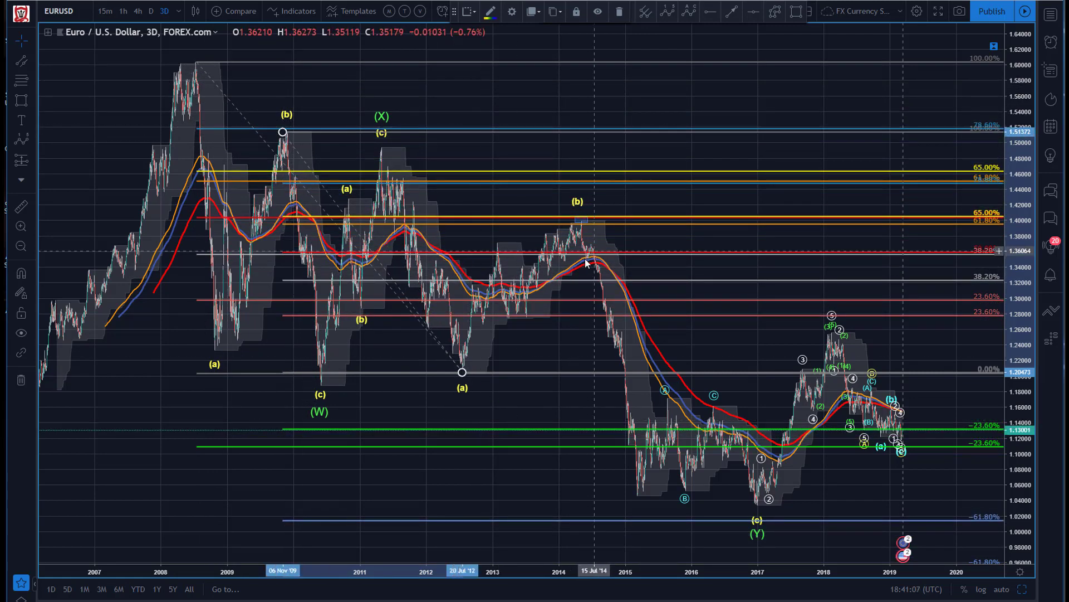
click(590, 74)
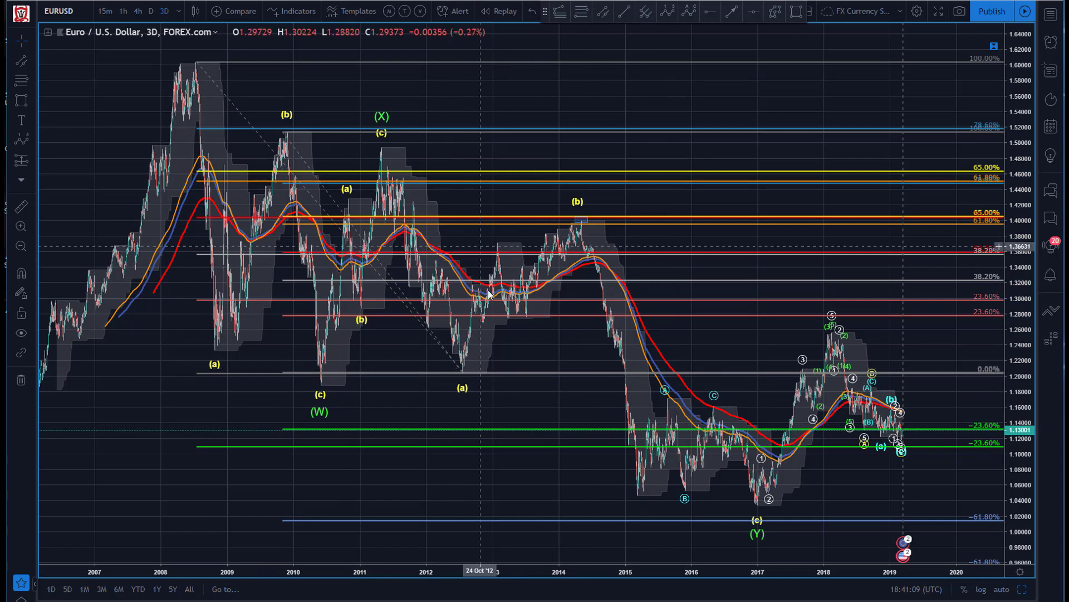
- Draw a third Fibonacci retracement from the mid-2012 low at (a) up to the early-2013 high
click(587, 61)
click(556, 69)
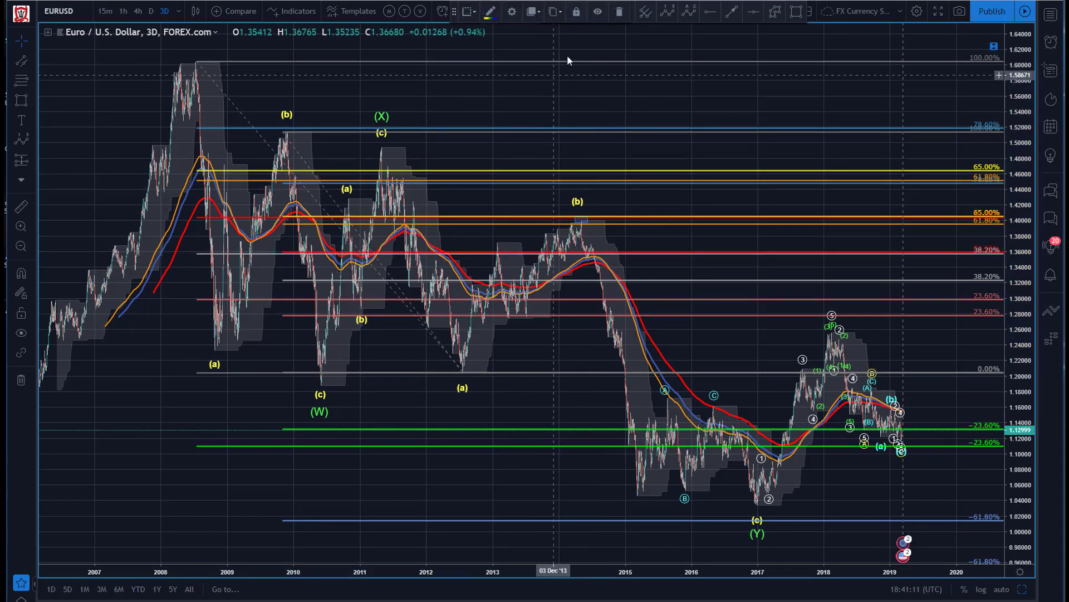
click(463, 369)
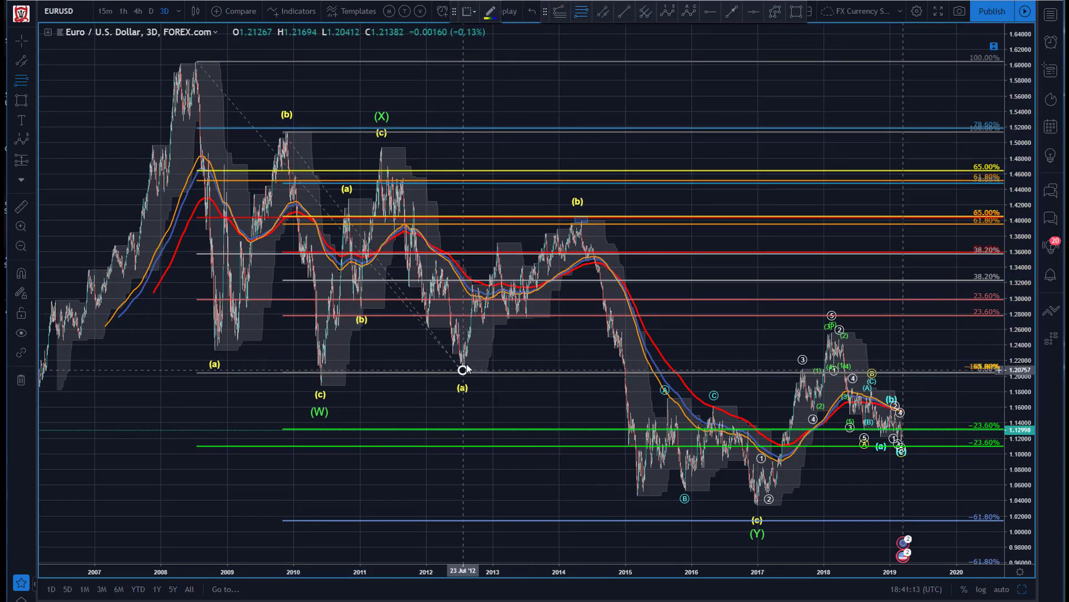
click(492, 247)
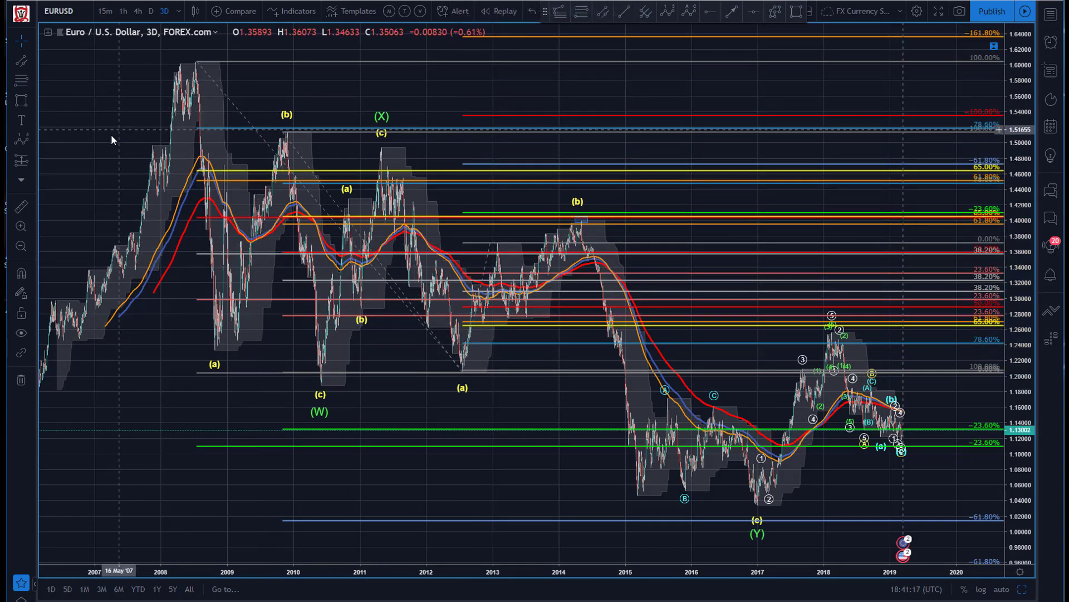
- Draw a pitchfork from the 2011 (X) high, about 1.495, through the mid-2012 (a) low, about 1.205, to the 2014 (b) high, about 1.398
click(731, 11)
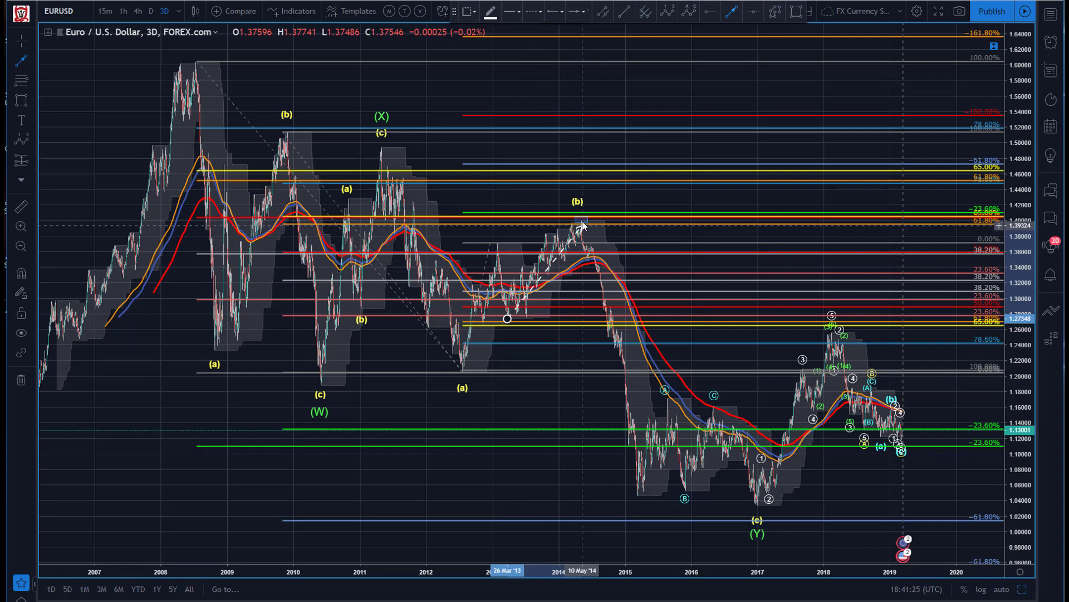
key(Escape)
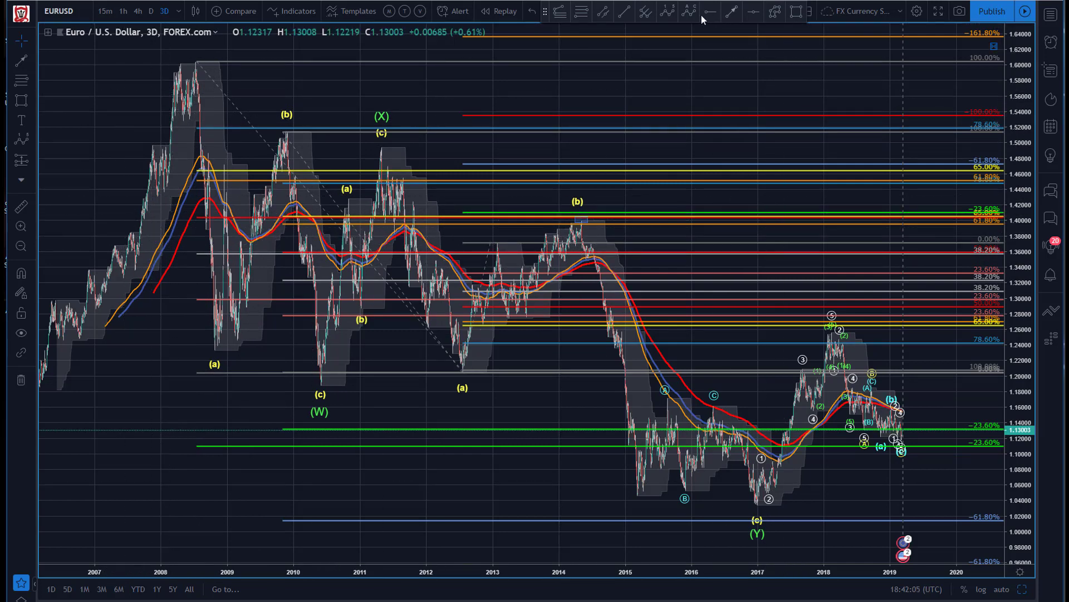
click(651, 10)
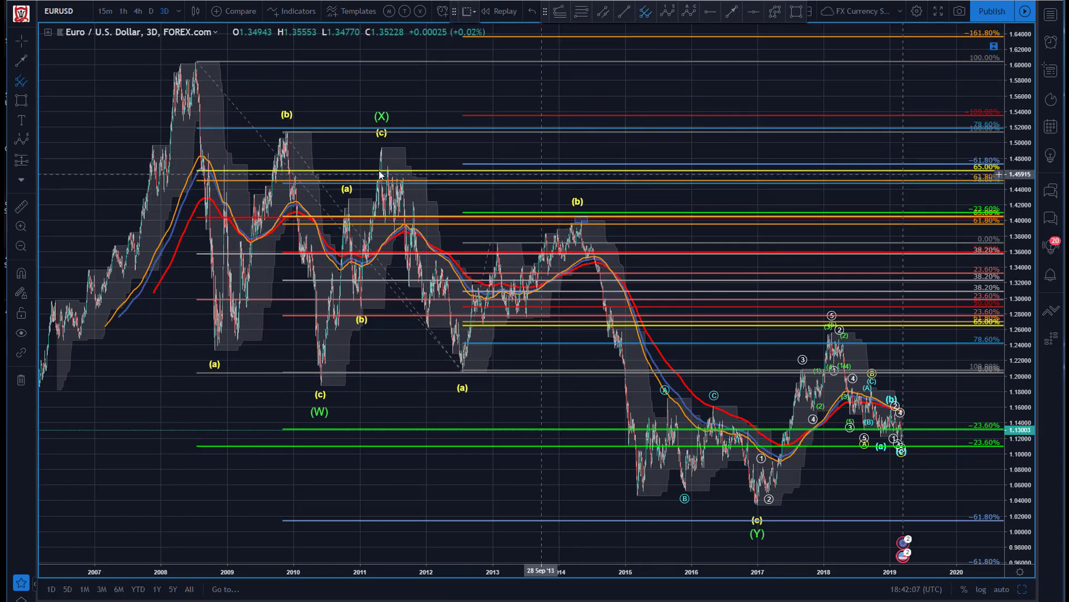
click(381, 147)
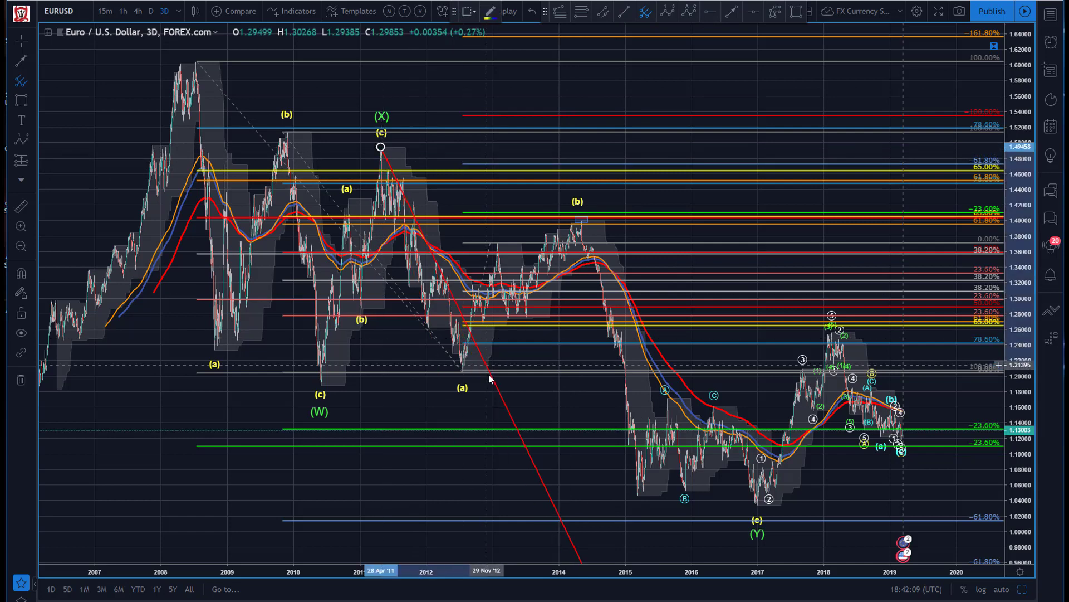
click(582, 222)
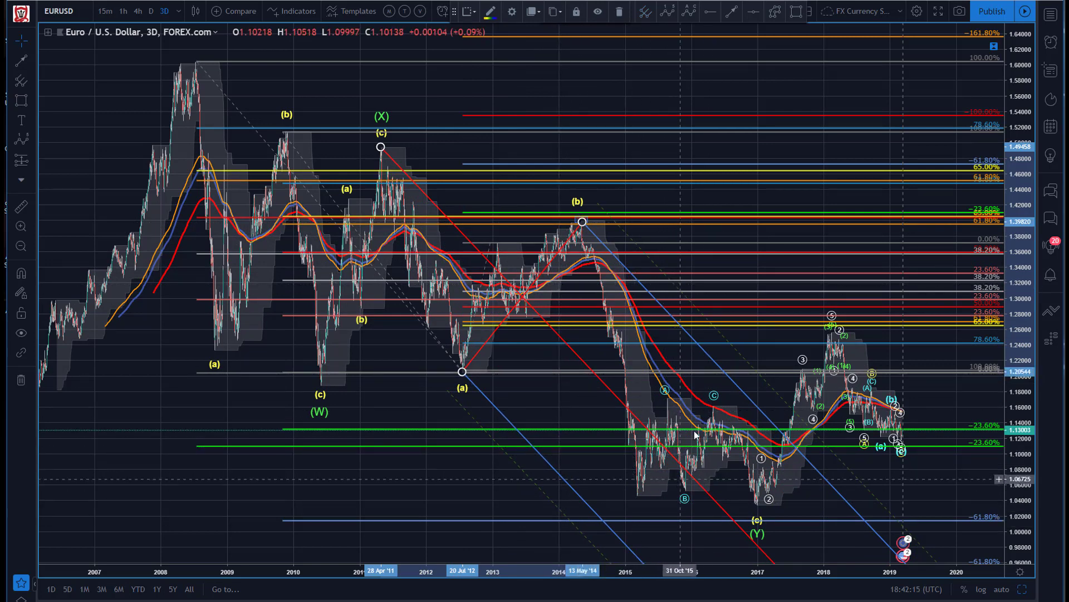
- Move the pitchfork's first anchor to the late-2009 (b) high, about 1.513, and its second anchor to the mid-2010 (W) low, about 1.182
drag(380, 148, 287, 136)
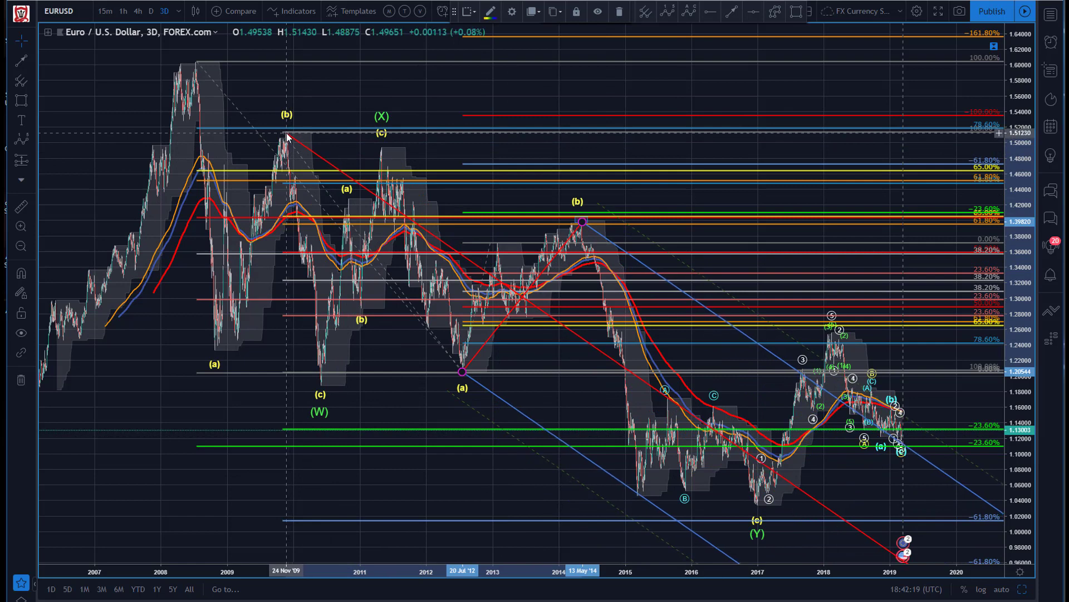
drag(463, 371, 321, 393)
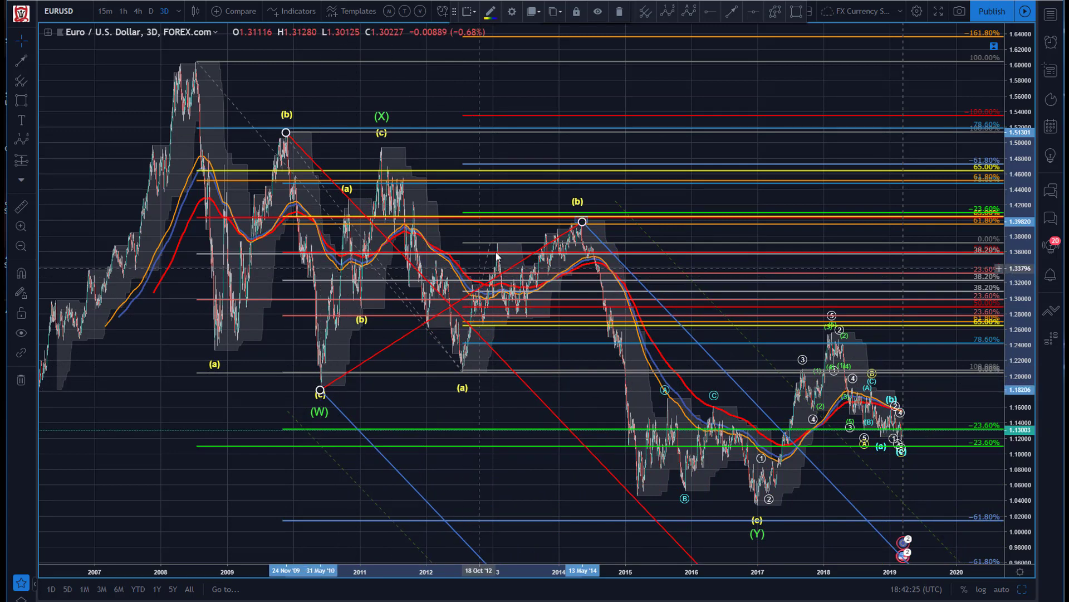
mouse_move(582, 221)
mouse_down()
mouse_move(597, 262)
mouse_move(582, 220)
mouse_up()
click(384, 69)
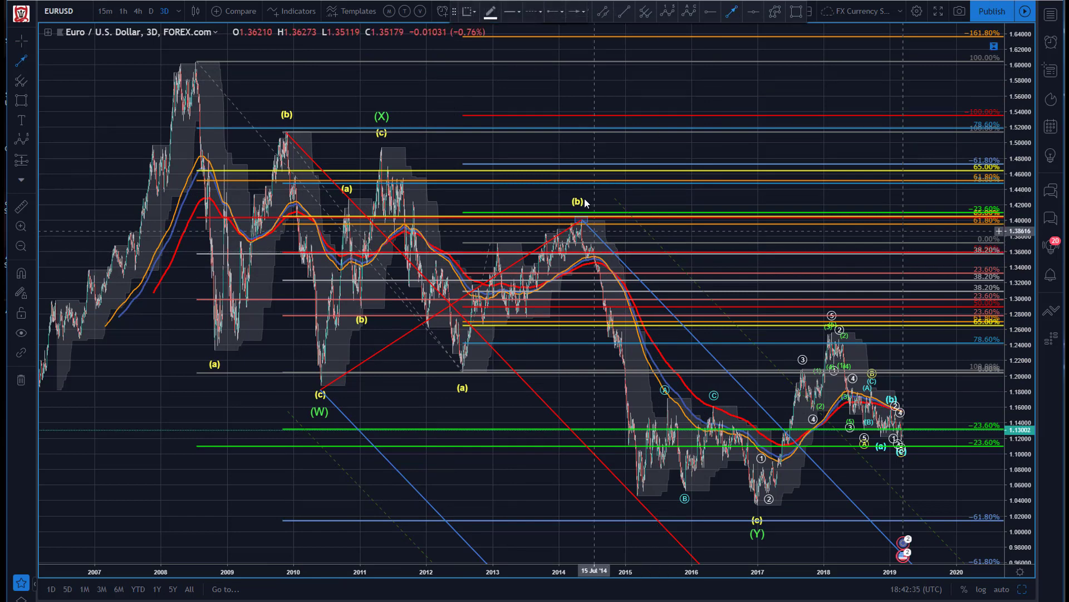
- Delete the retracement drawn up from the mid-2012 low and the one drawn down from the July 2008 high
click(531, 89)
key(Escape)
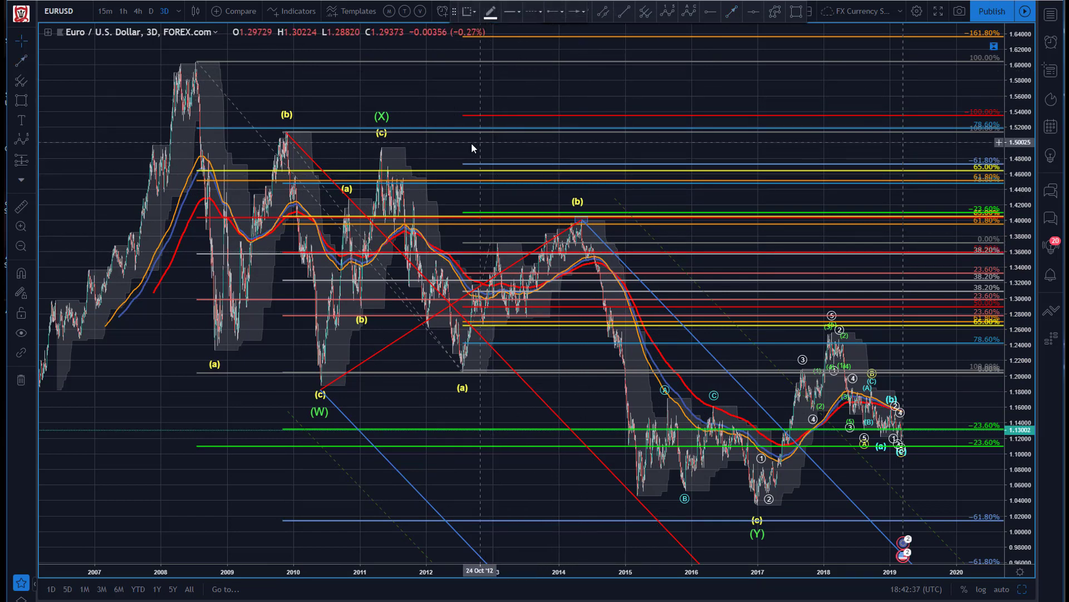
drag(497, 121, 506, 99)
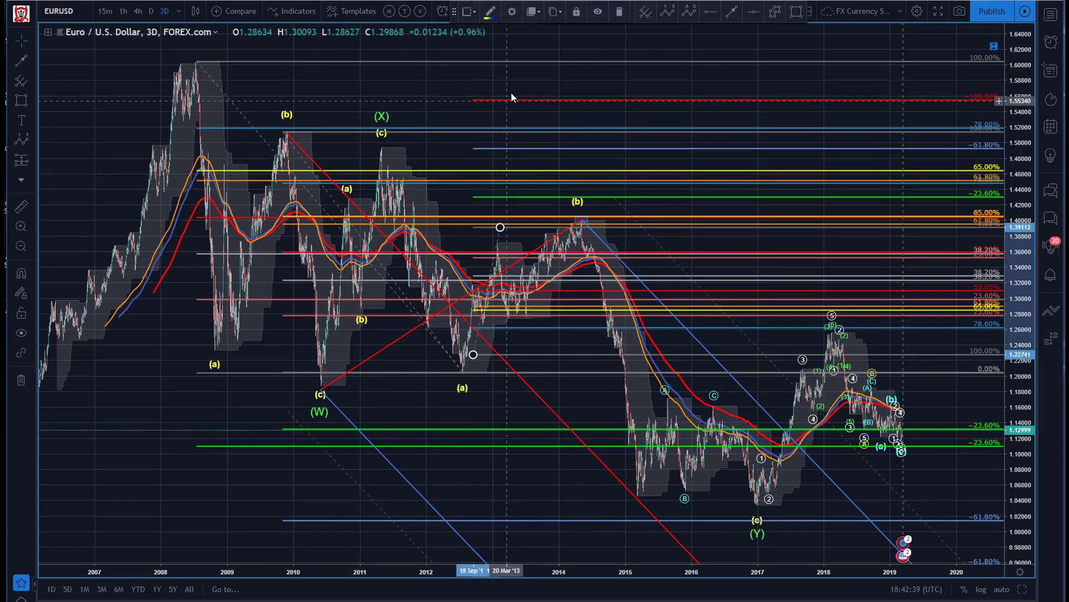
key(Delete)
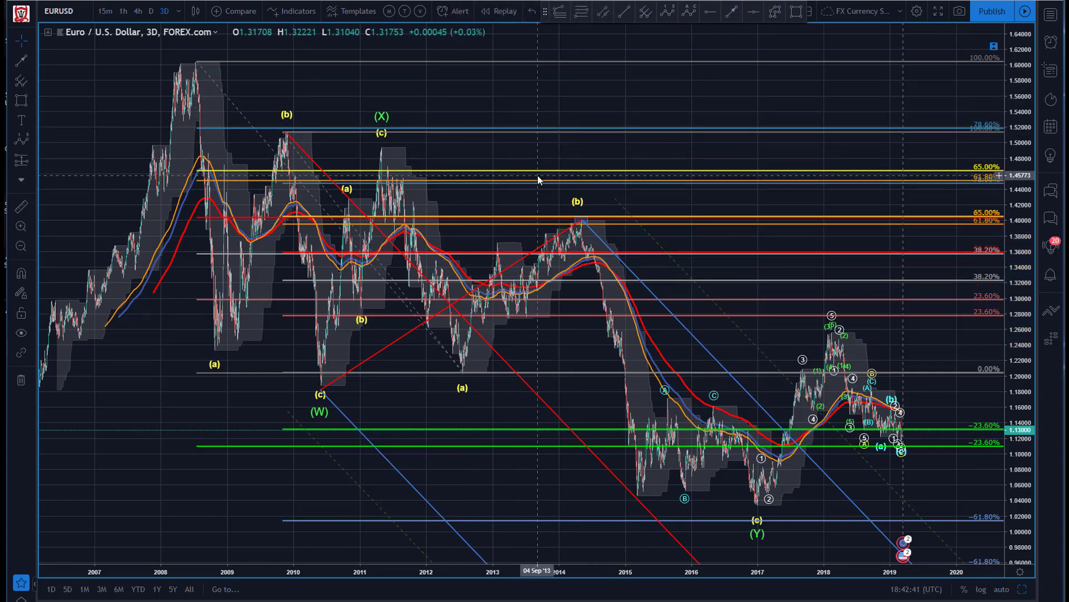
key(Delete)
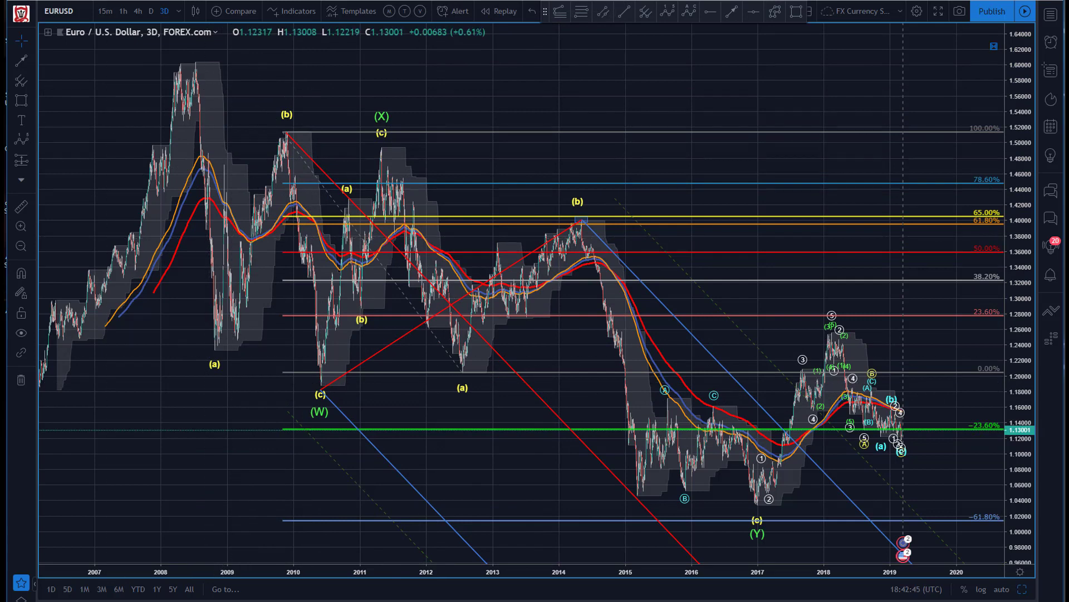
- Place the pitchfork's second anchor exactly on the June 2010 low, about 1.187, and move the (c) label further below that low
click(20, 225)
drag(195, 315, 390, 425)
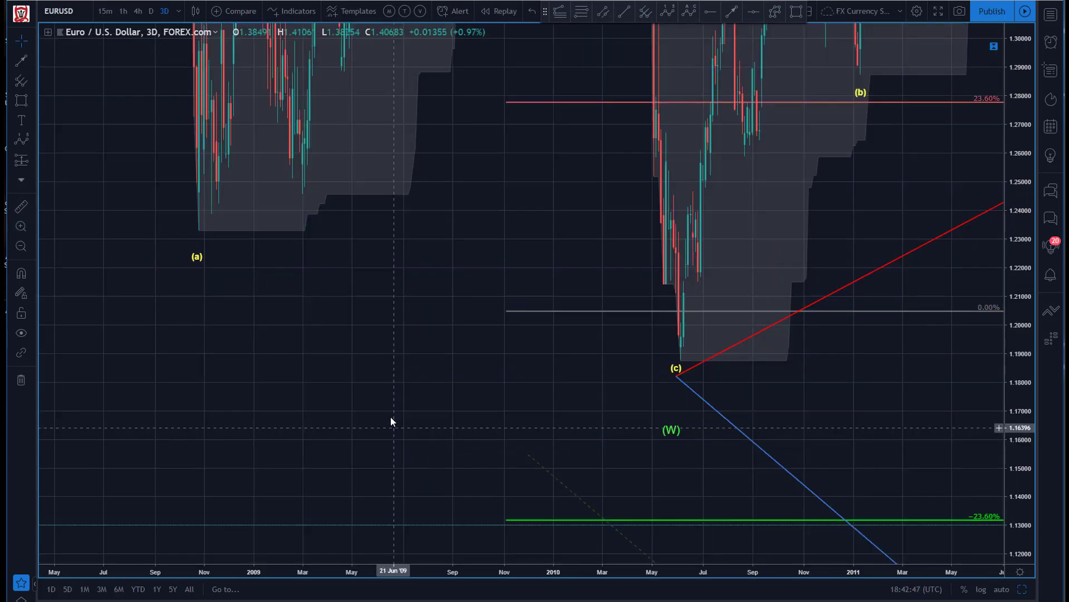
mouse_move(677, 369)
mouse_down()
mouse_move(674, 396)
mouse_move(685, 360)
mouse_up()
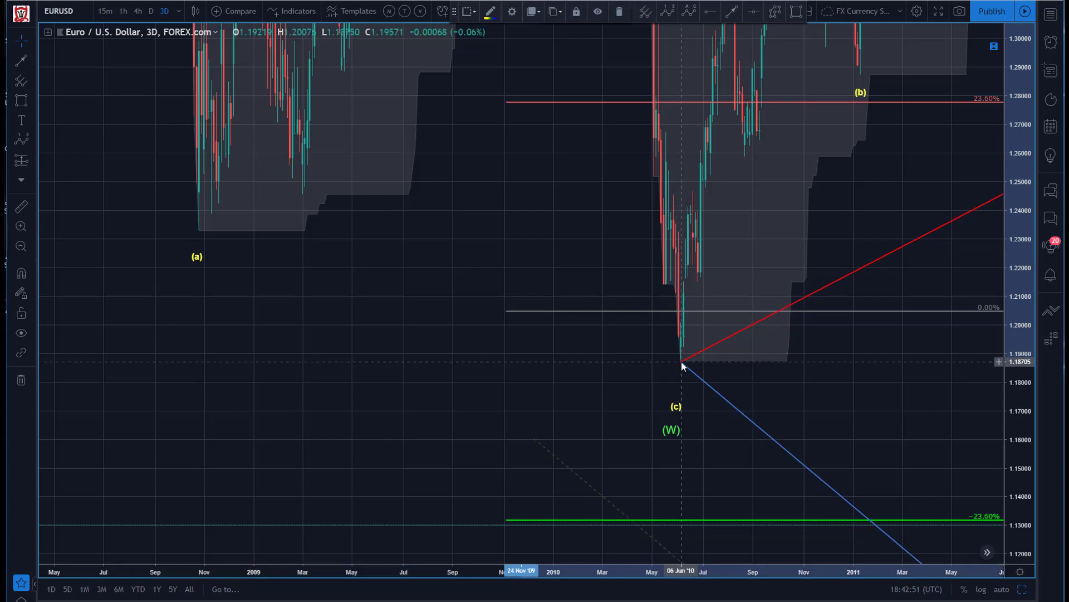
click(149, 264)
click(20, 246)
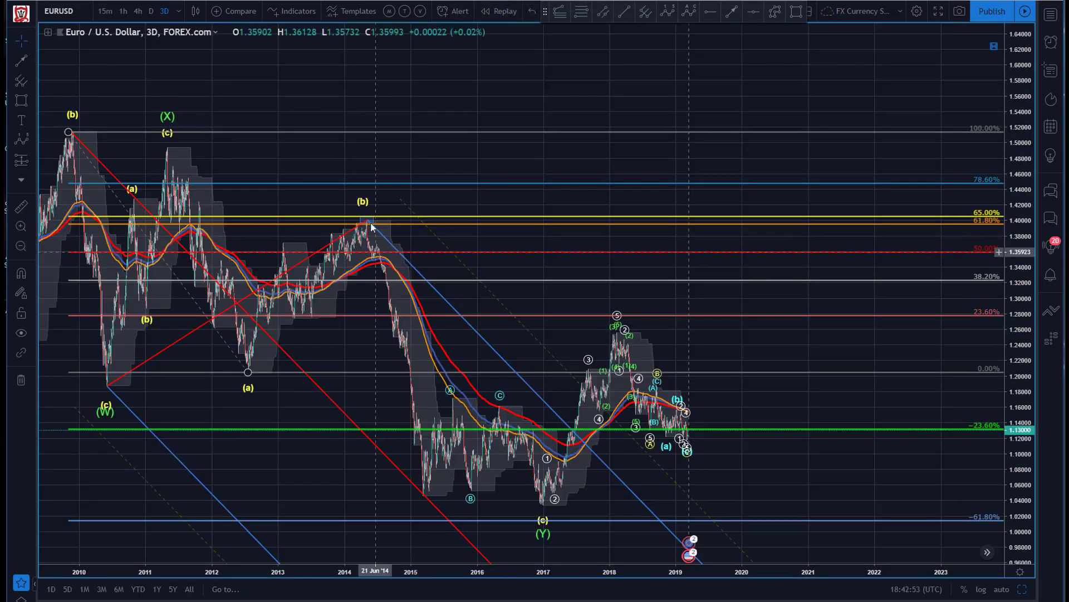
- Draw a dashed arrow from the 2014 (b) high, about 1.398, down to the March 2015 low, about 1.045
drag(368, 104, 483, 81)
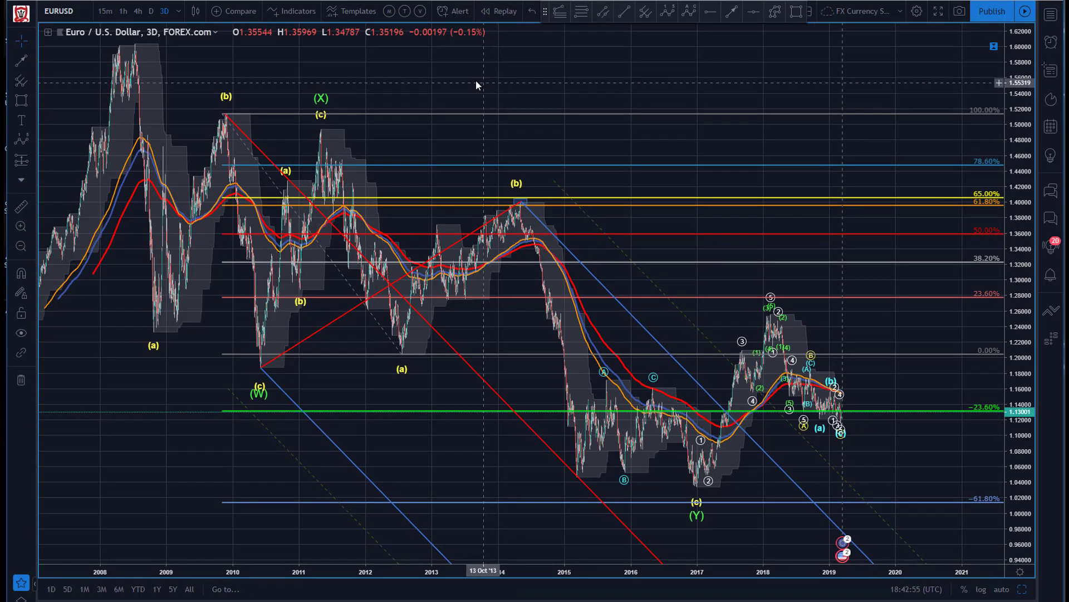
drag(605, 54, 627, 45)
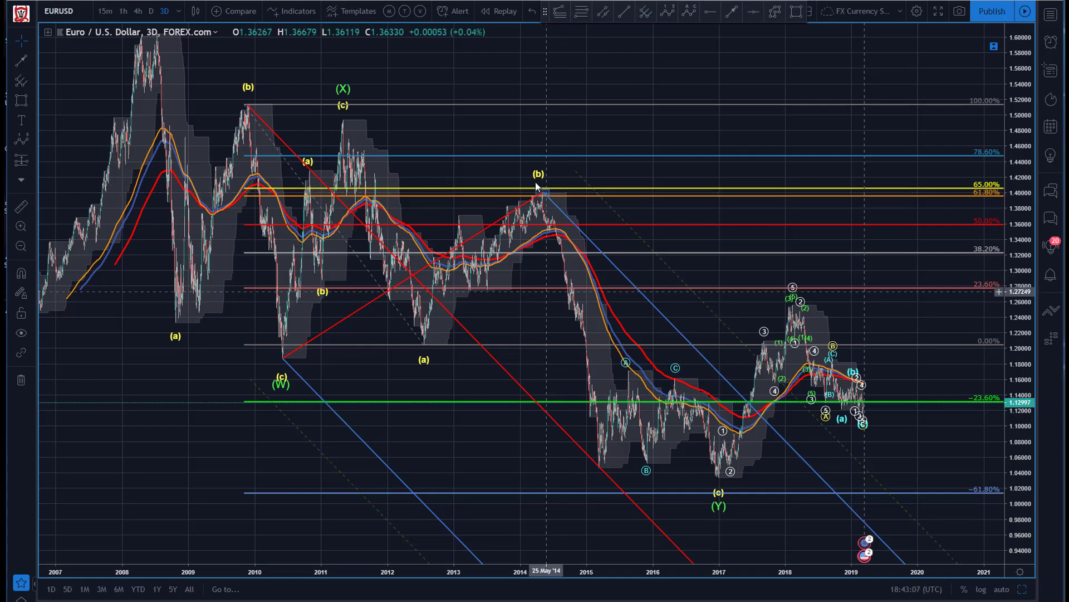
click(733, 11)
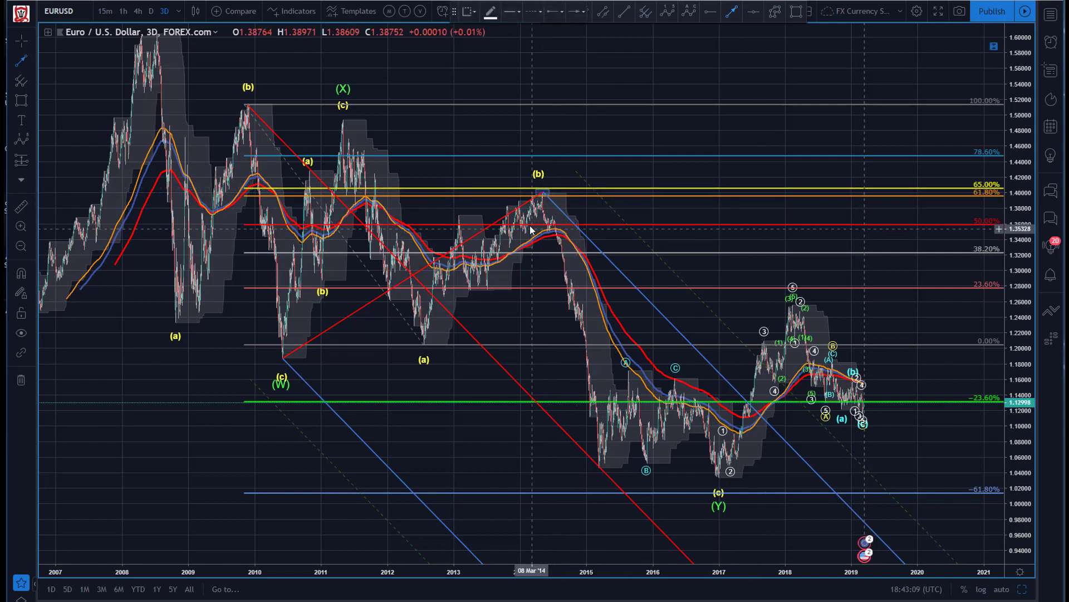
drag(544, 201, 601, 472)
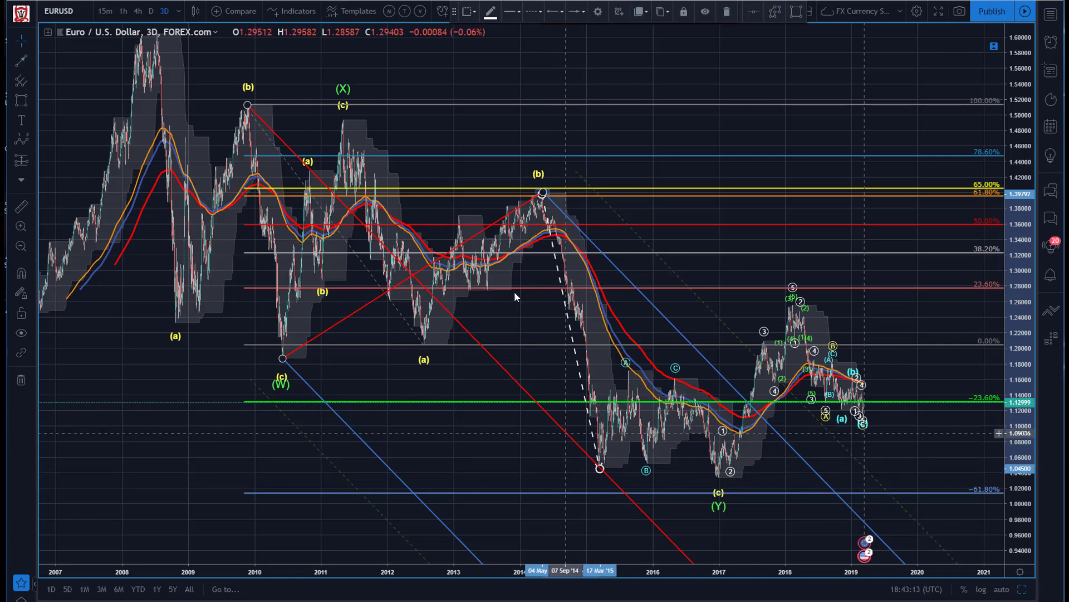
click(520, 125)
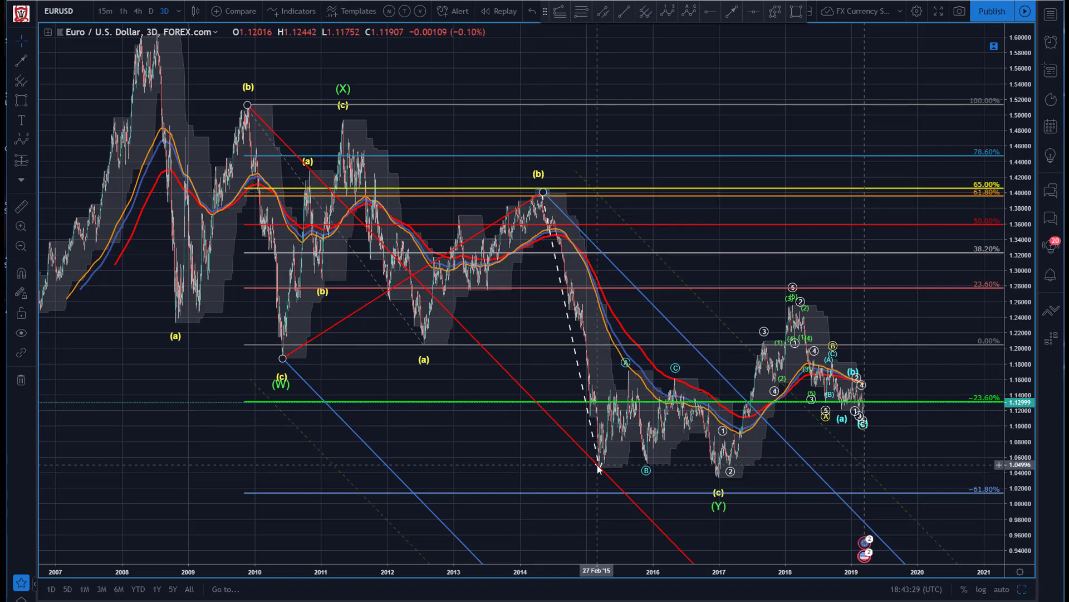
- Fine-tune the dashed arrow's lower end at the March 2015 low, about 1.044, and delete the arrow
drag(606, 469, 594, 404)
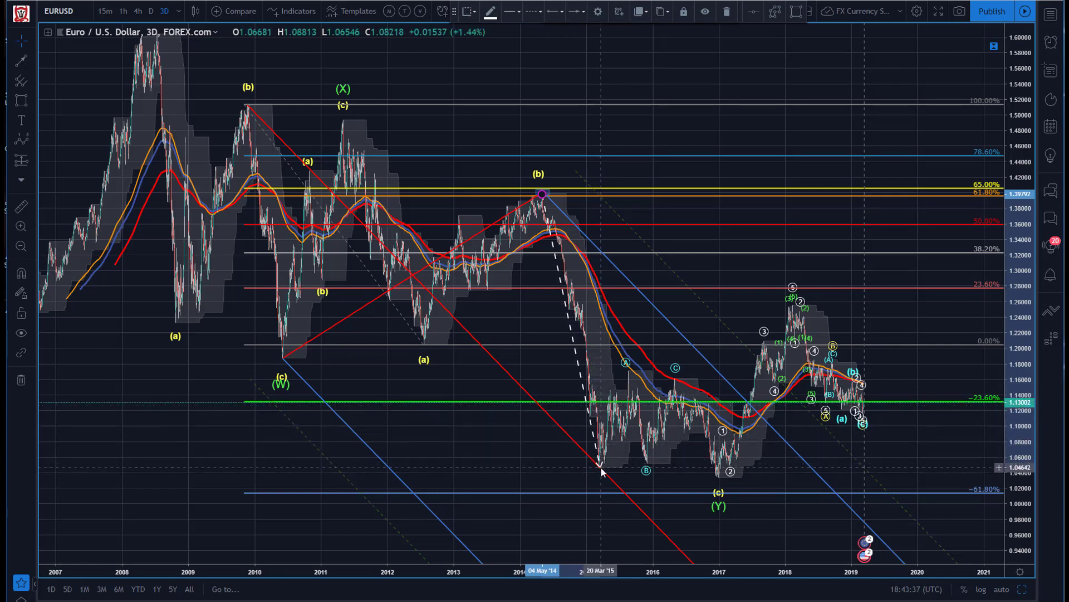
click(526, 432)
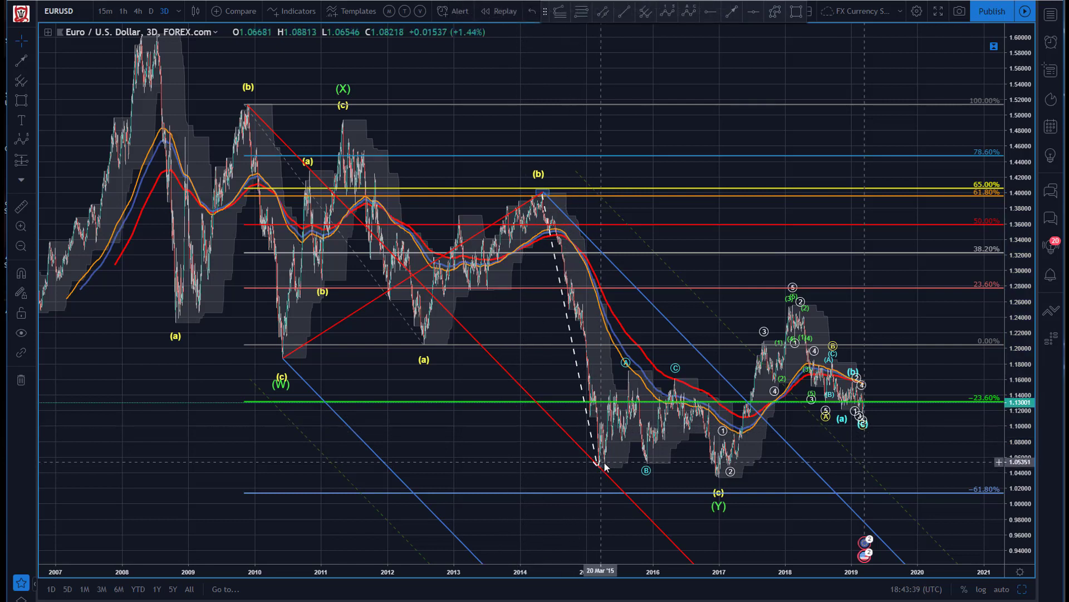
drag(597, 467, 598, 470)
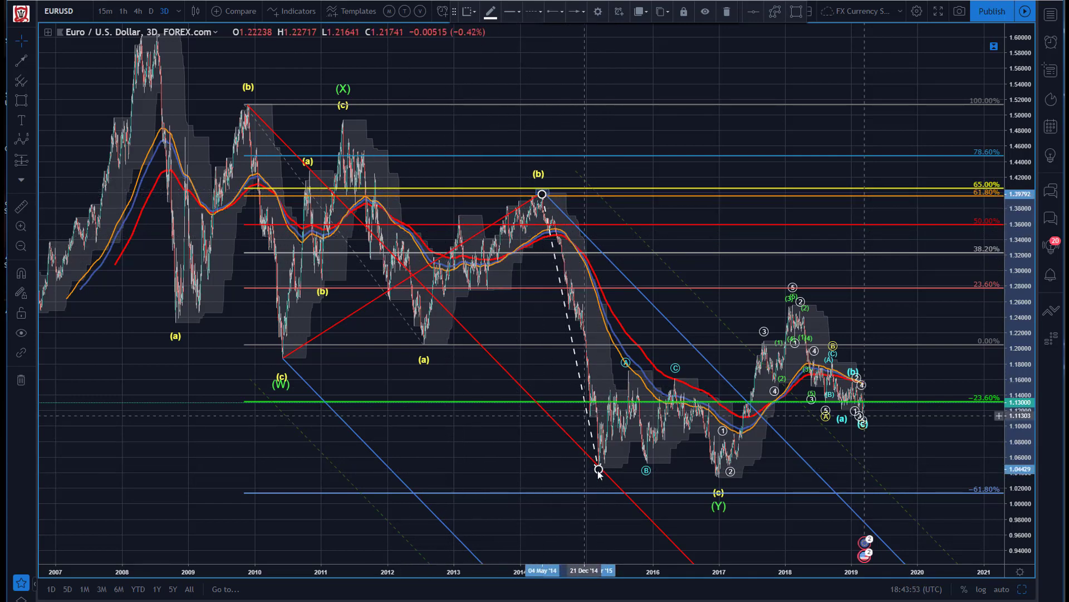
click(580, 84)
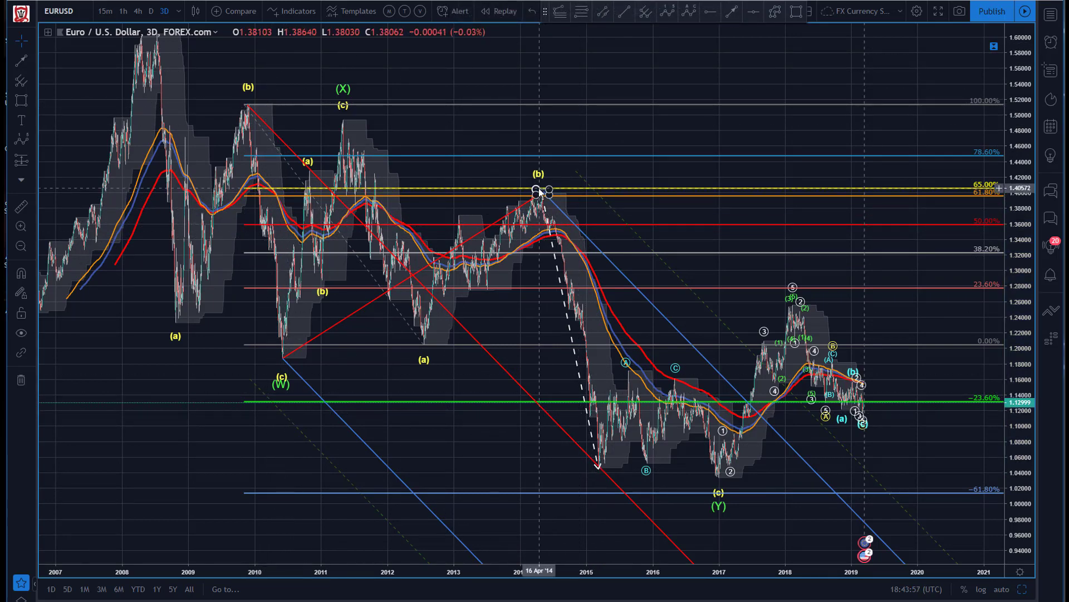
click(599, 468)
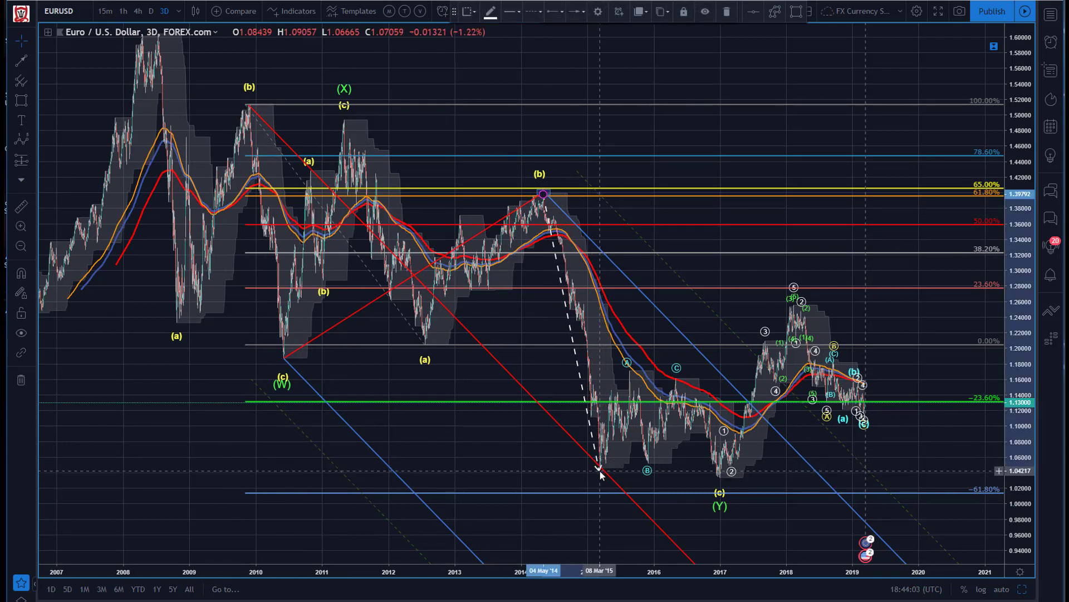
key(Delete)
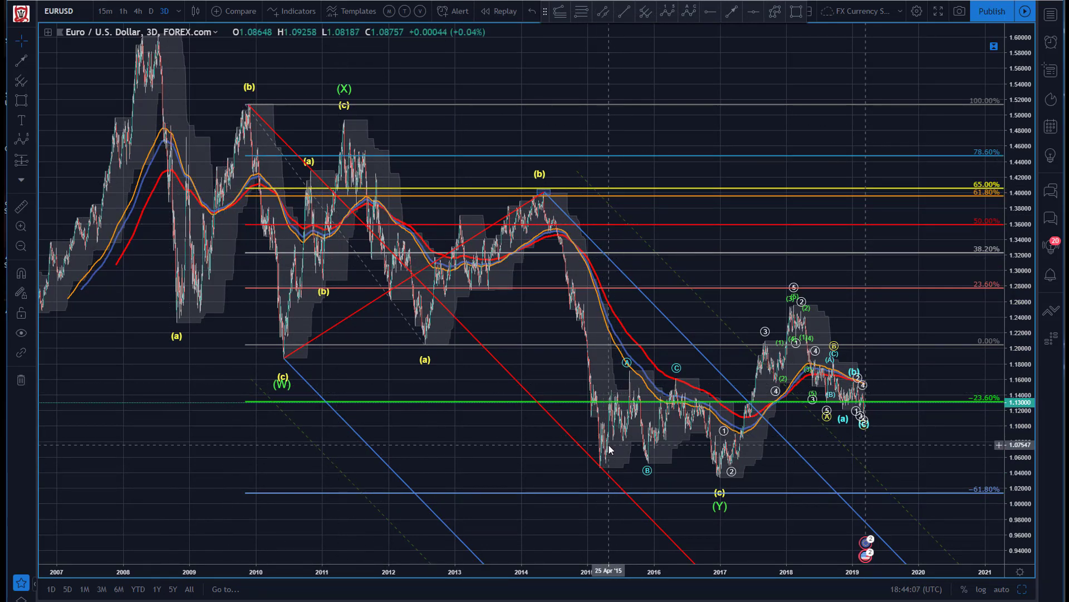
- Place a short position from the 2014 high to early 2015 with entry about 1.394, stop about 1.413 and target about 1.047
scroll(657, 105, right, 3)
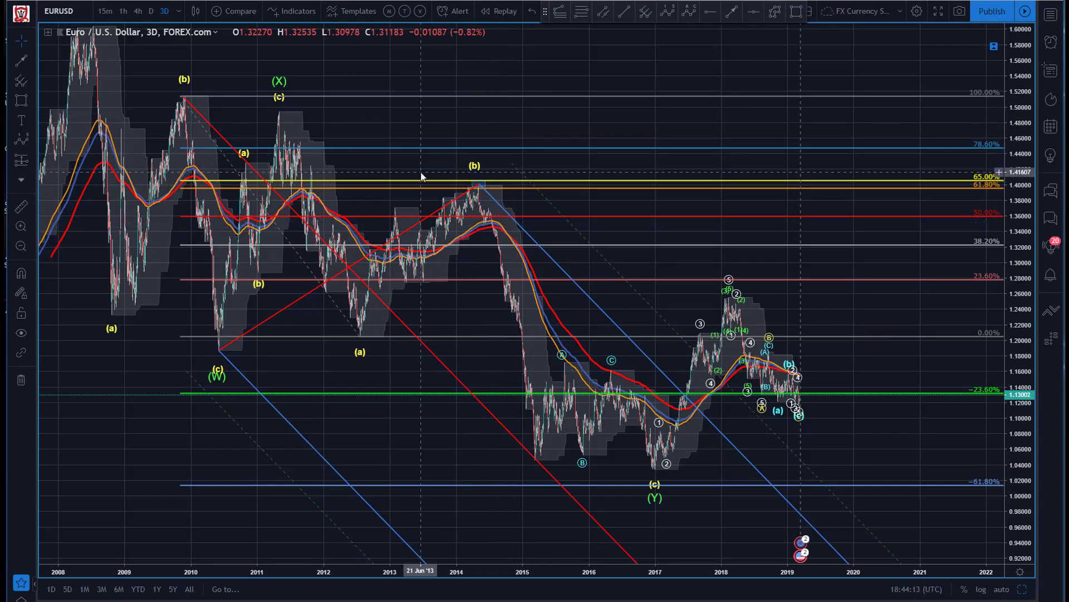
click(33, 159)
click(60, 182)
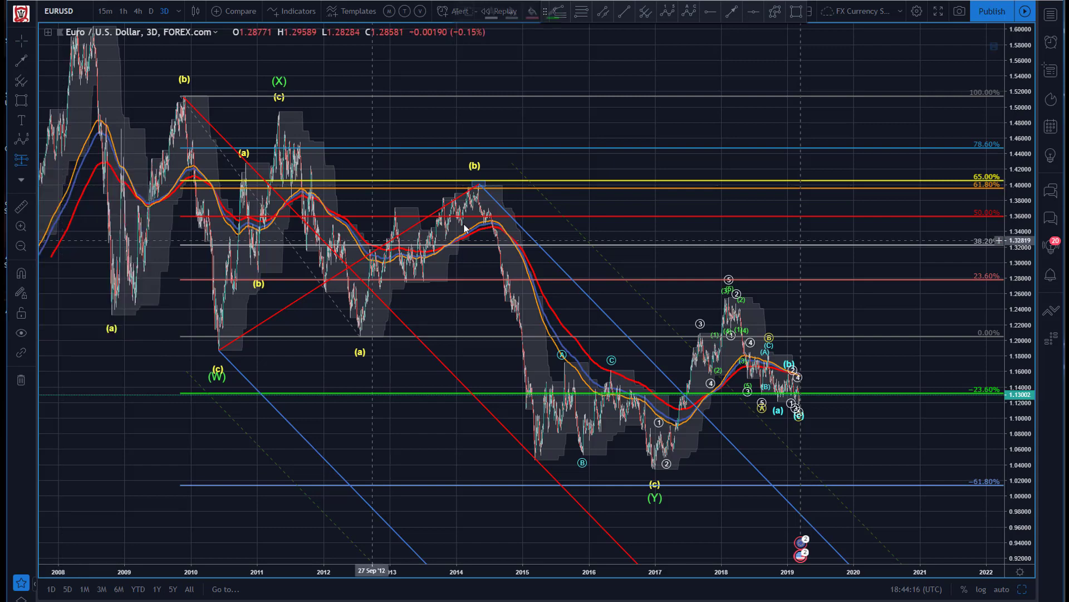
click(466, 192)
drag(468, 96, 477, 178)
drag(465, 278, 482, 460)
drag(492, 190, 530, 190)
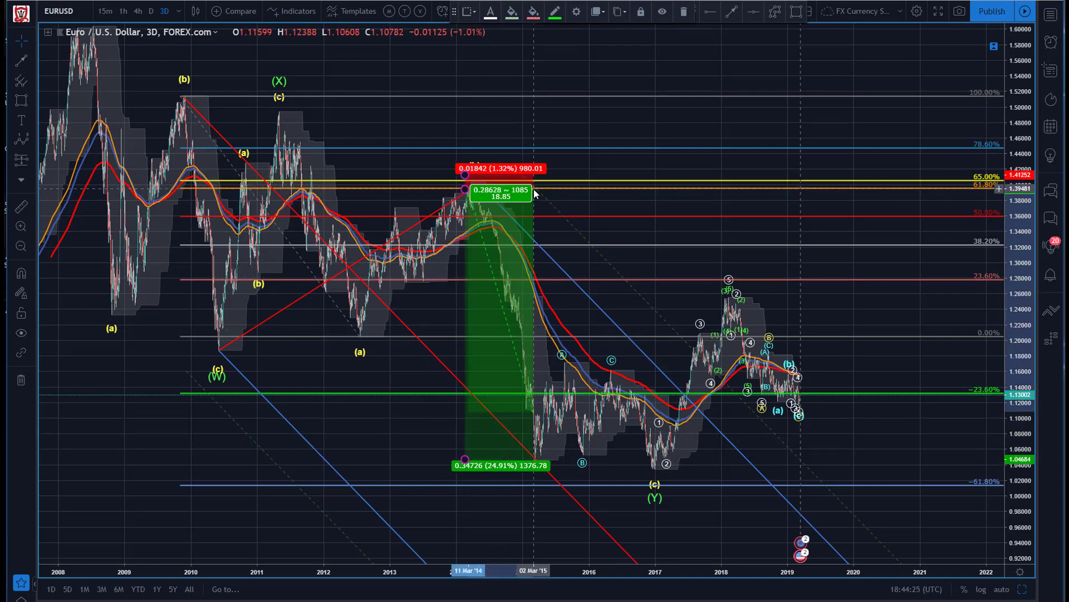
click(507, 93)
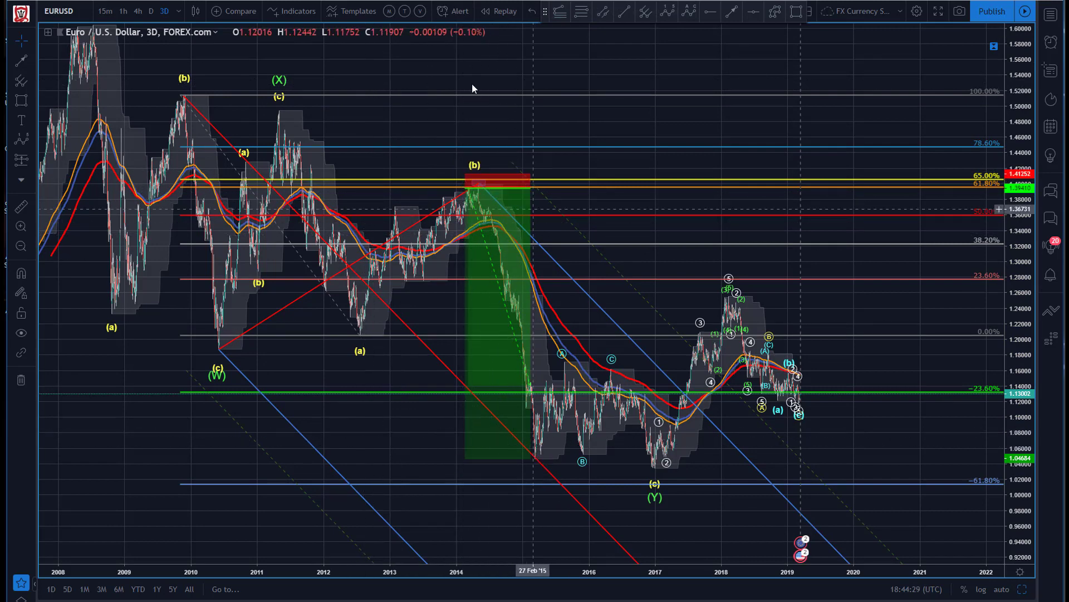
- Delete the short position drawn between the 2014 high and the March 2015 low
drag(489, 65, 604, 50)
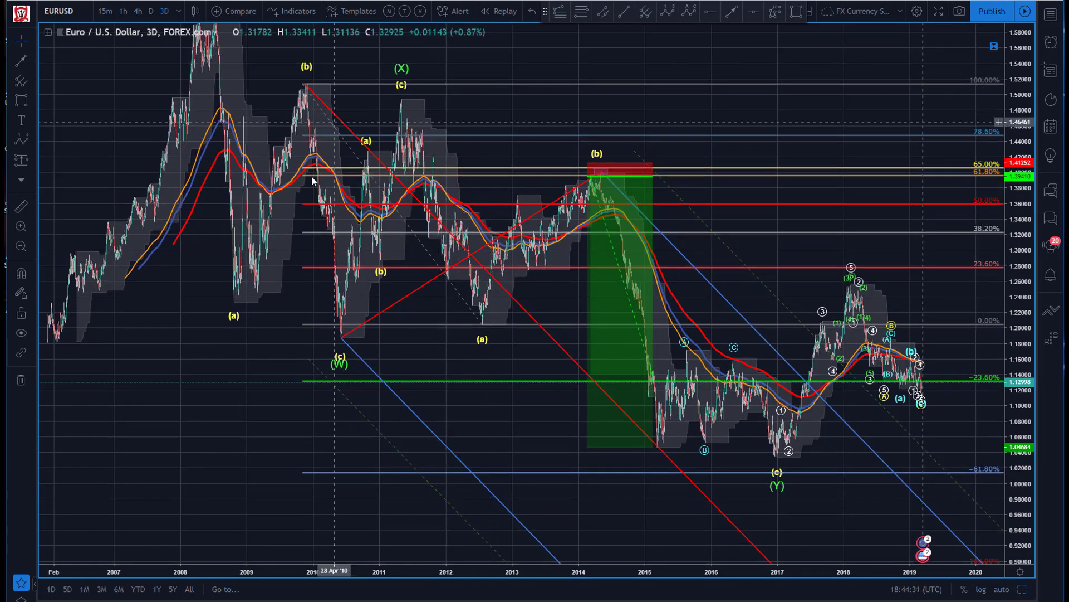
click(610, 345)
key(Delete)
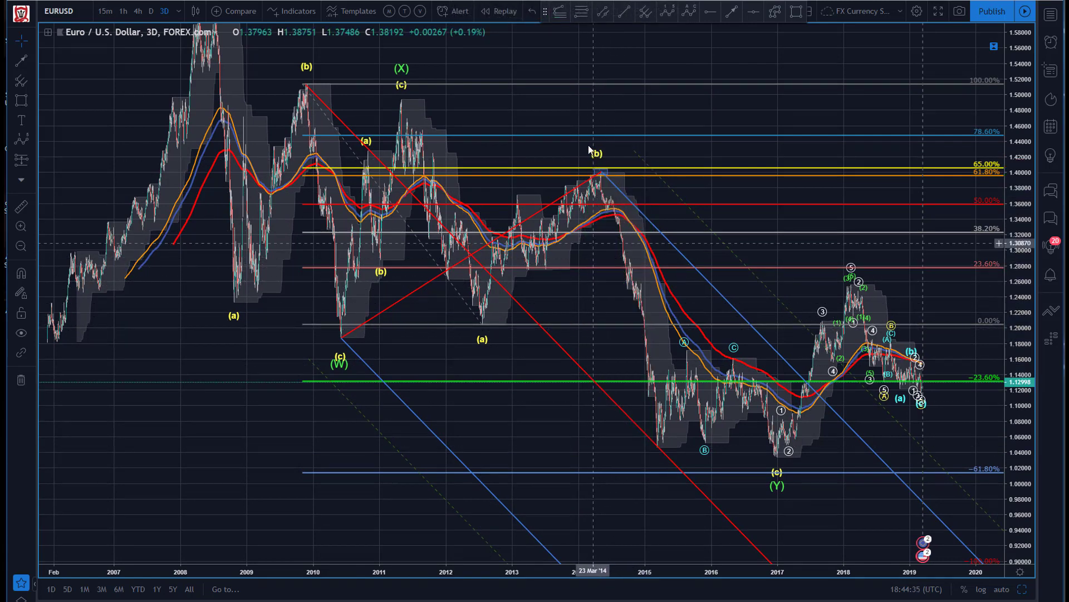
drag(140, 115, 48, 179)
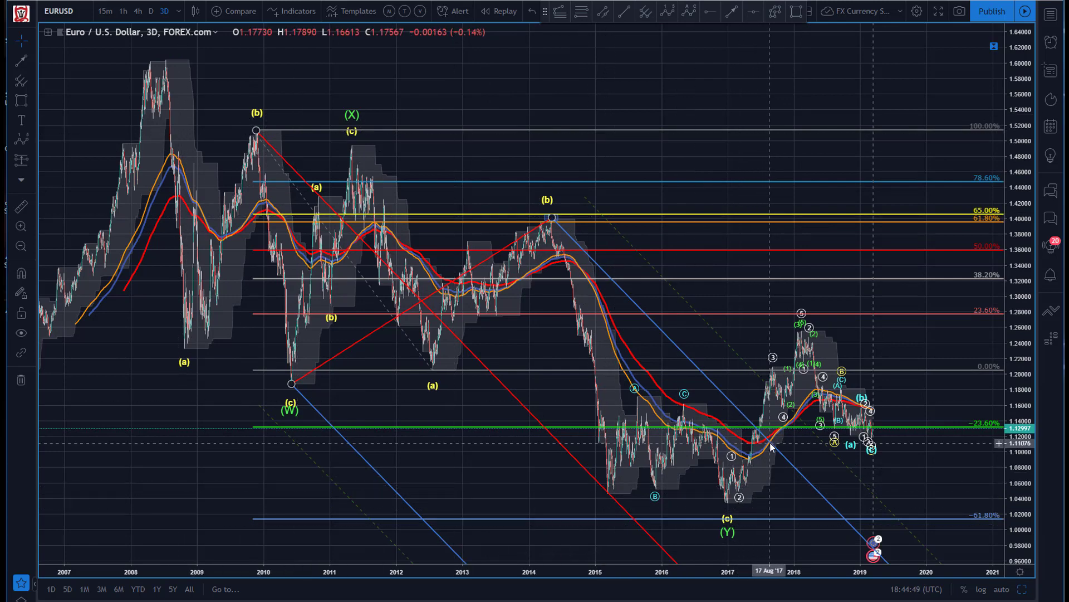
drag(646, 83, 567, 70)
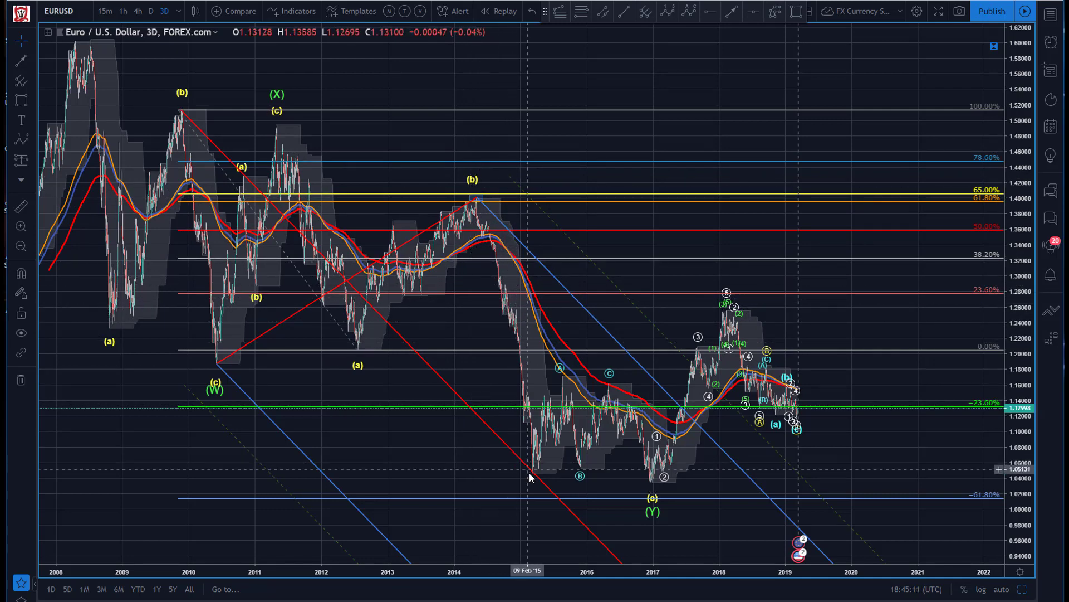
click(477, 202)
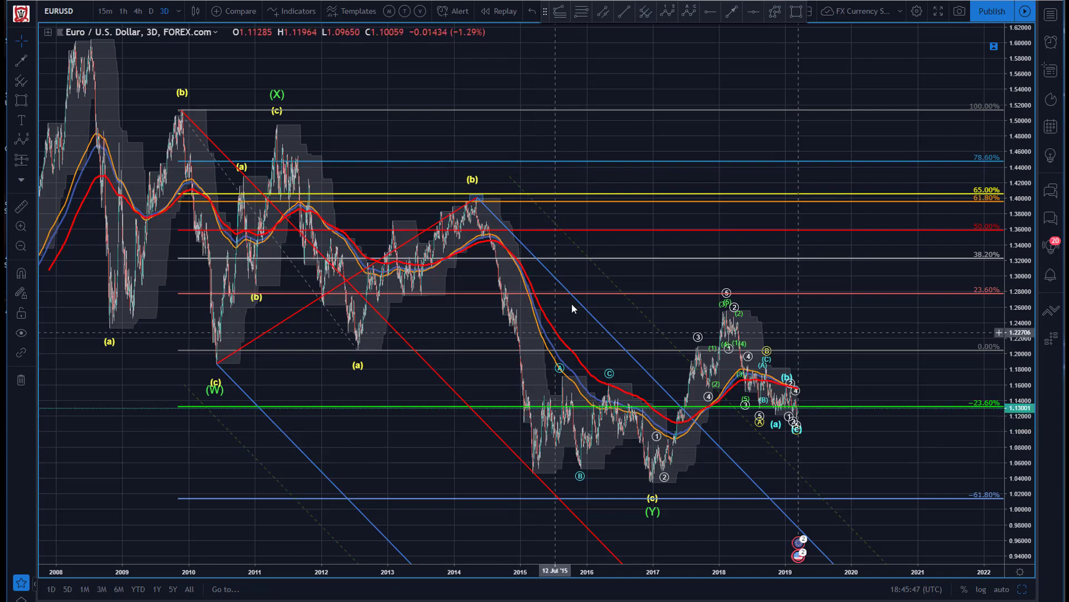
- Delete the pitchfork anchored at the 2009, 2010 and 2014 swings and the Fibonacci retracement from the 2009 high to the 2012 low
drag(493, 81, 522, 61)
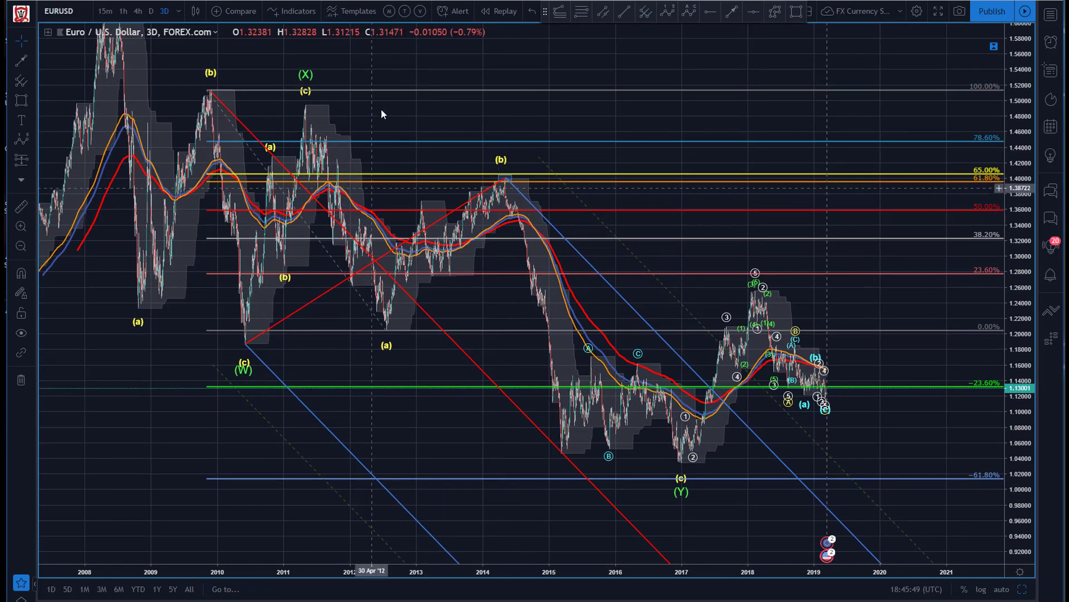
scroll(348, 81, left, 2)
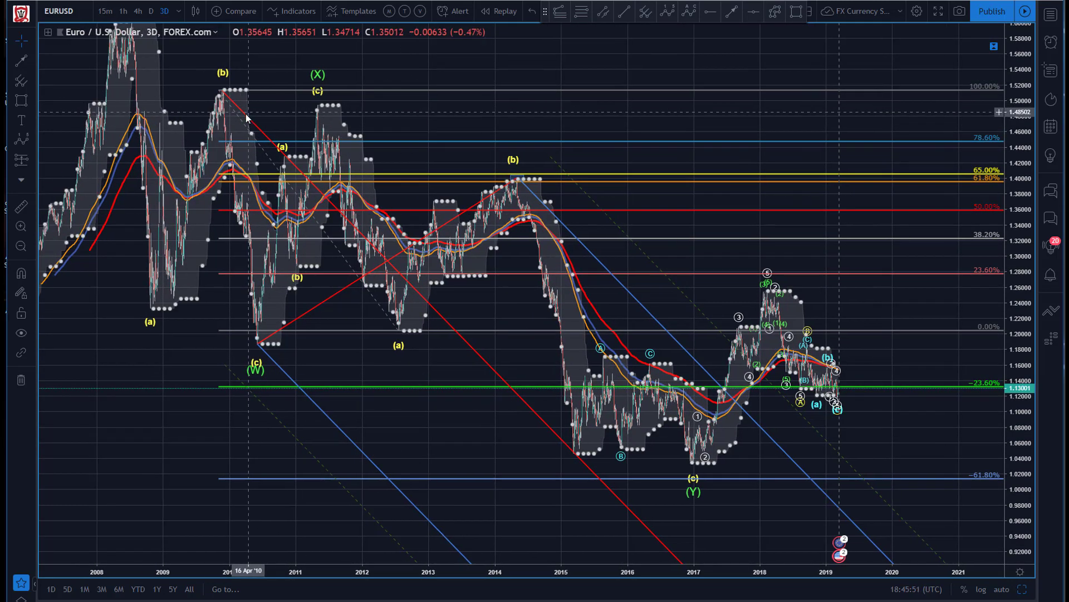
click(516, 169)
click(531, 166)
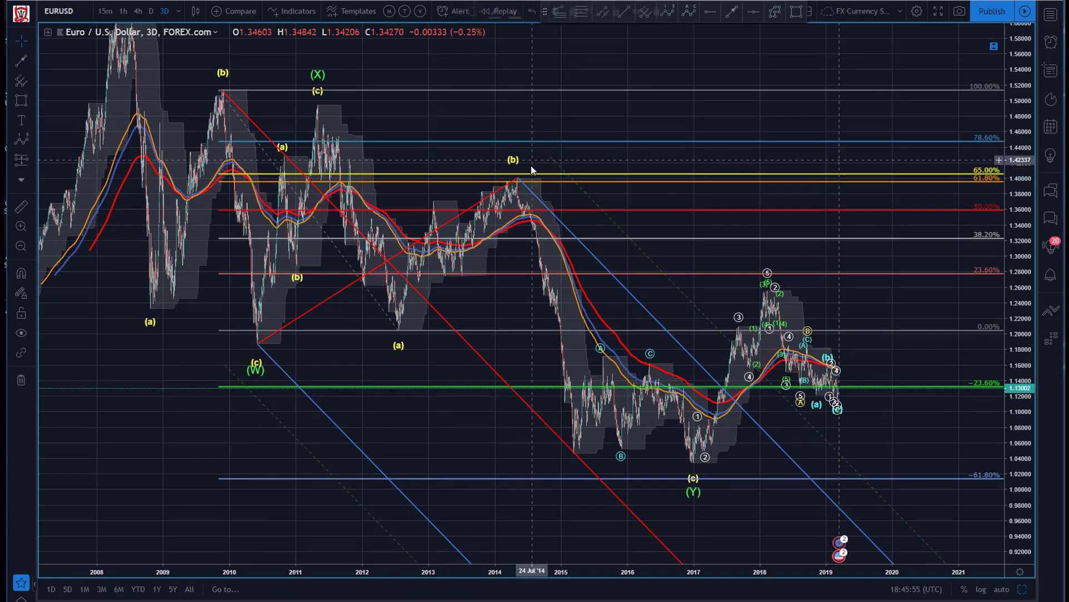
click(499, 193)
key(Delete)
click(381, 308)
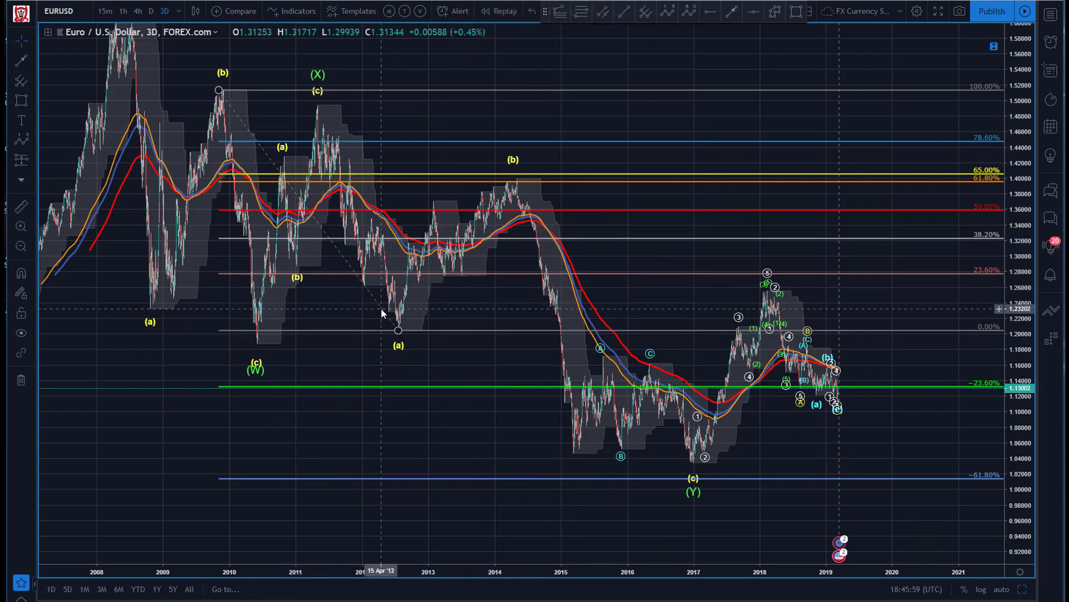
key(Delete)
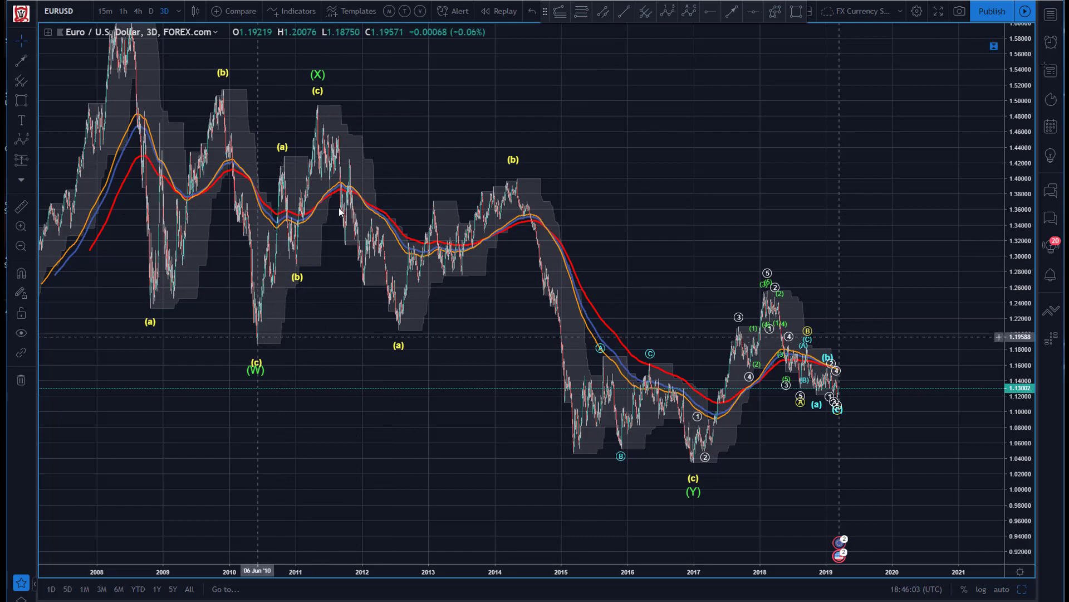
- Draw a Fibonacci retracement from the May 2010 (W) low, 1.18950, up to the late-2010 (a) high, about 1.428, and delete it
click(582, 12)
click(255, 341)
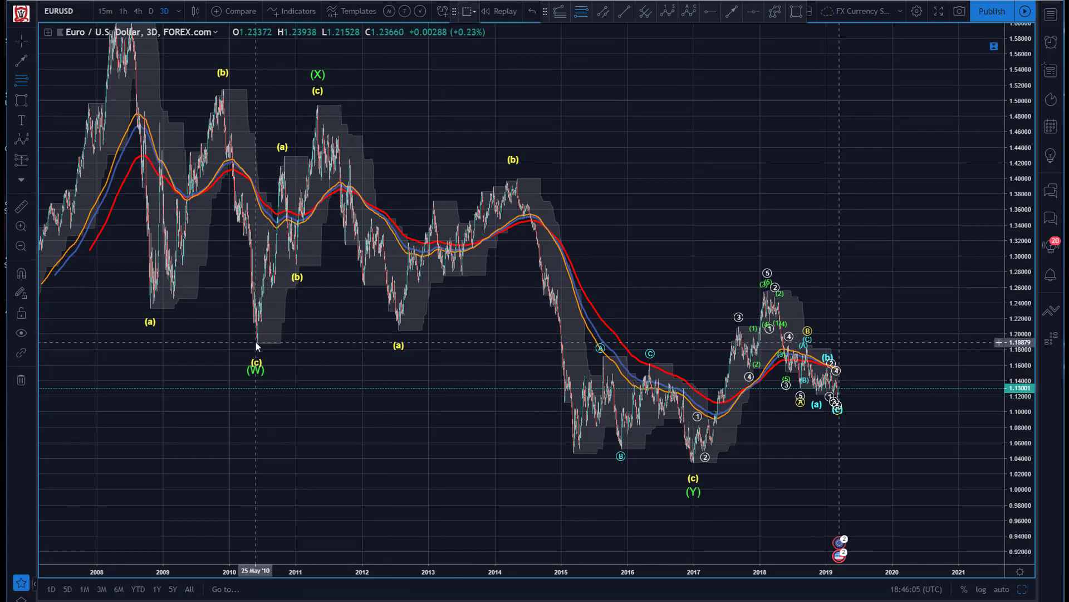
click(269, 156)
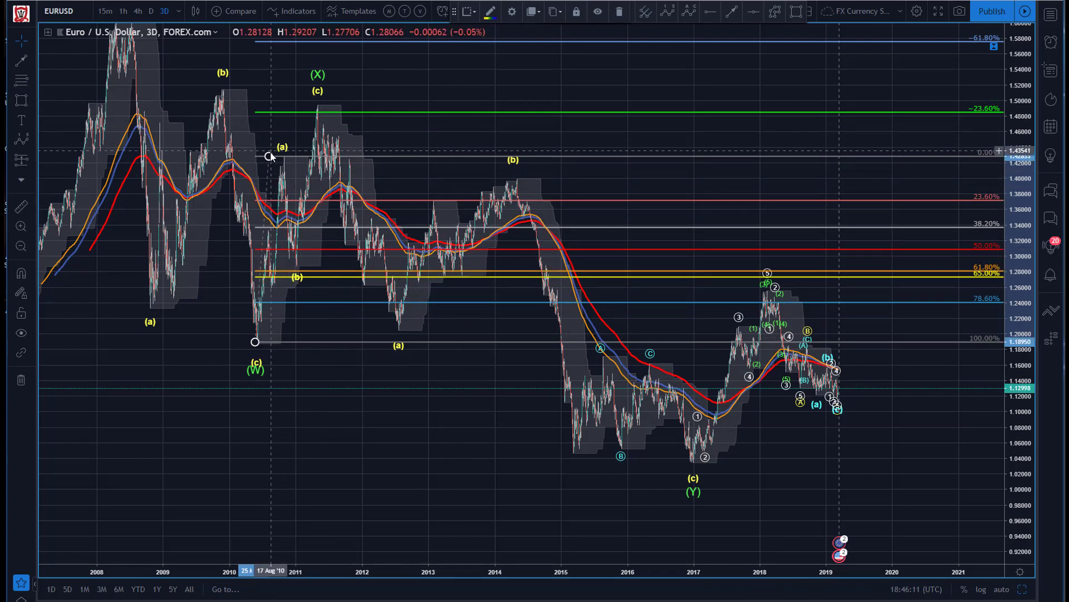
key(Delete)
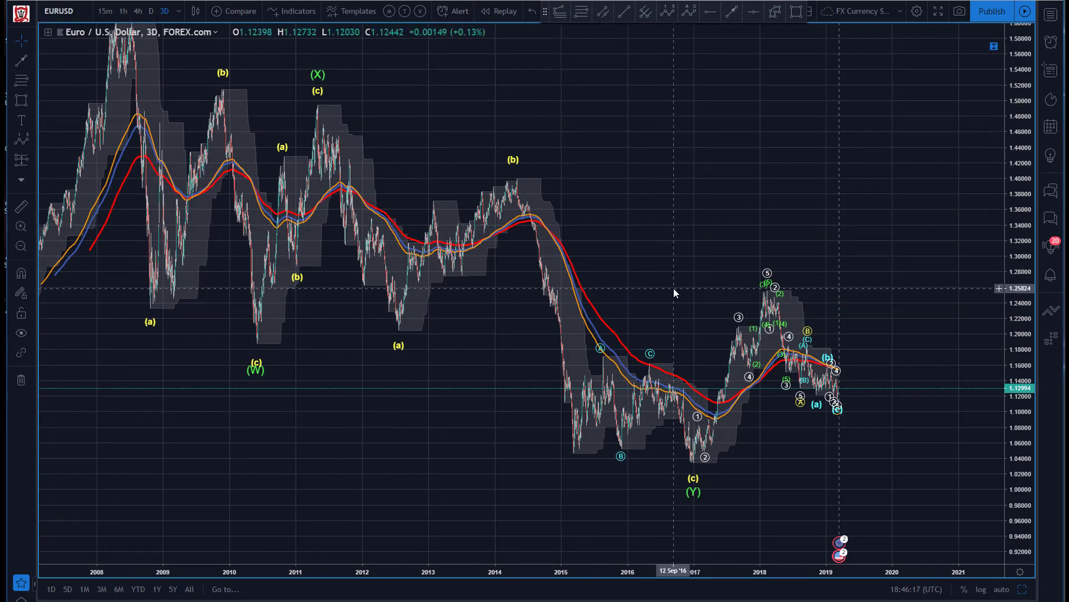
- Mark the early 2018 high with a yellow horizontal ray at 1.25470 and a horizontal line at 1.25392
click(705, 15)
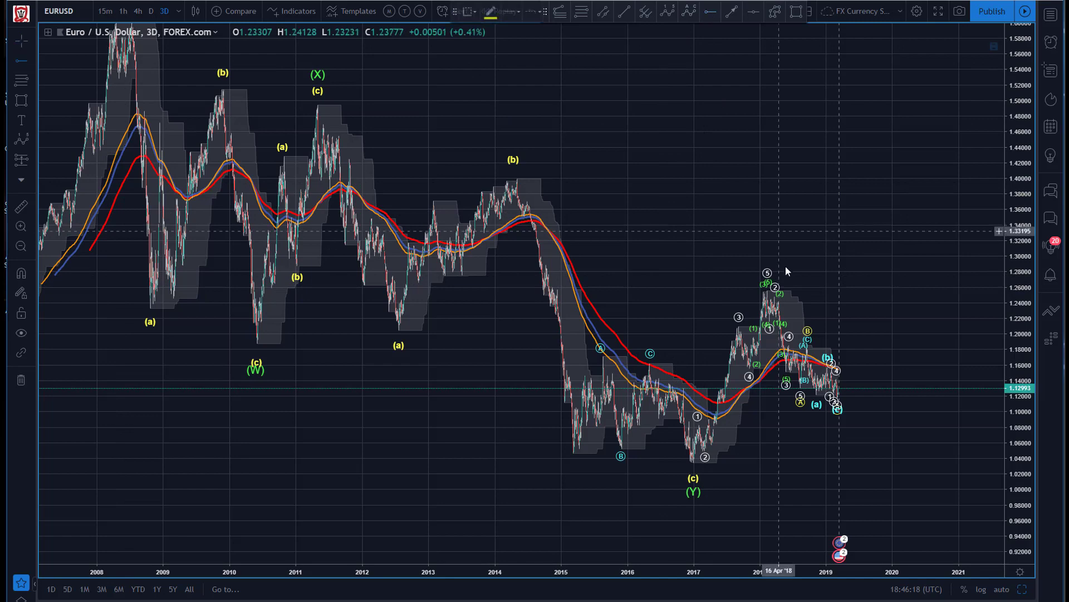
click(769, 291)
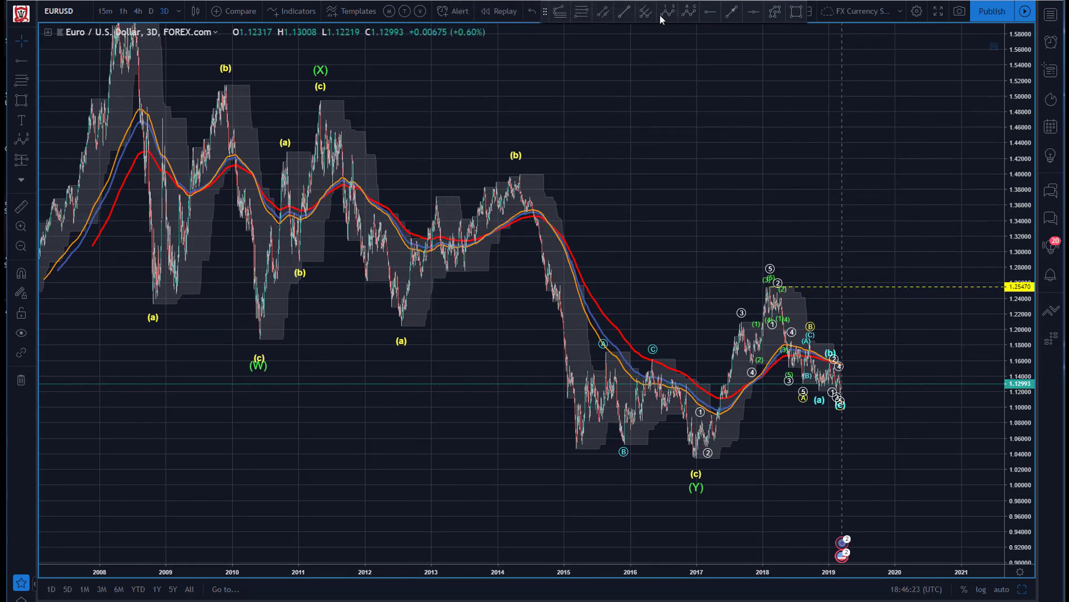
click(753, 12)
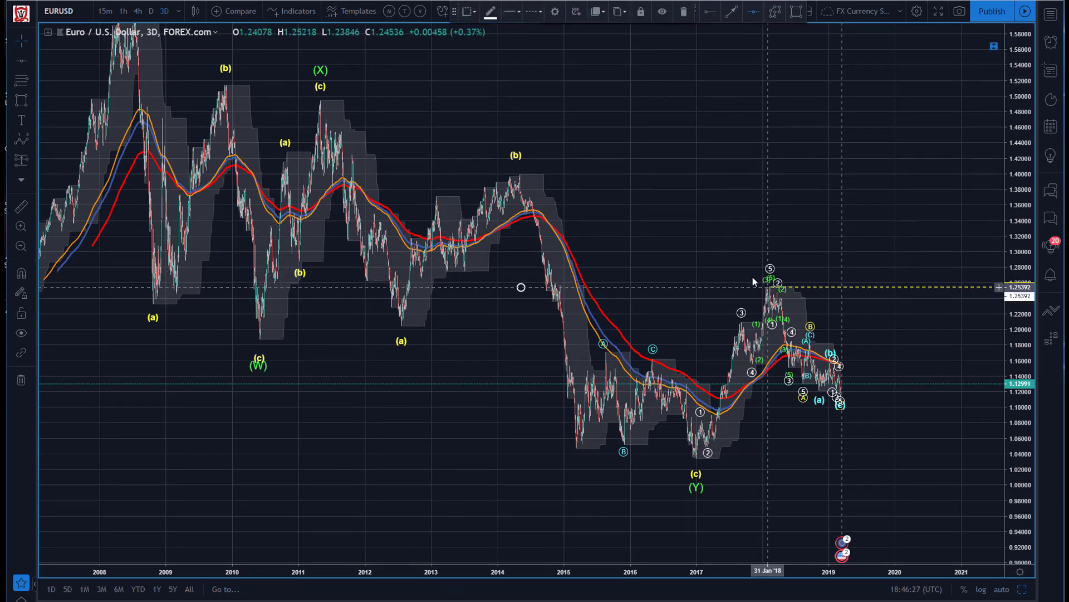
- Draw a thin rectangle along the 2018-high level from August 2008 to January 2019, about 1.247 to 1.258, and delete it
drag(377, 459, 548, 450)
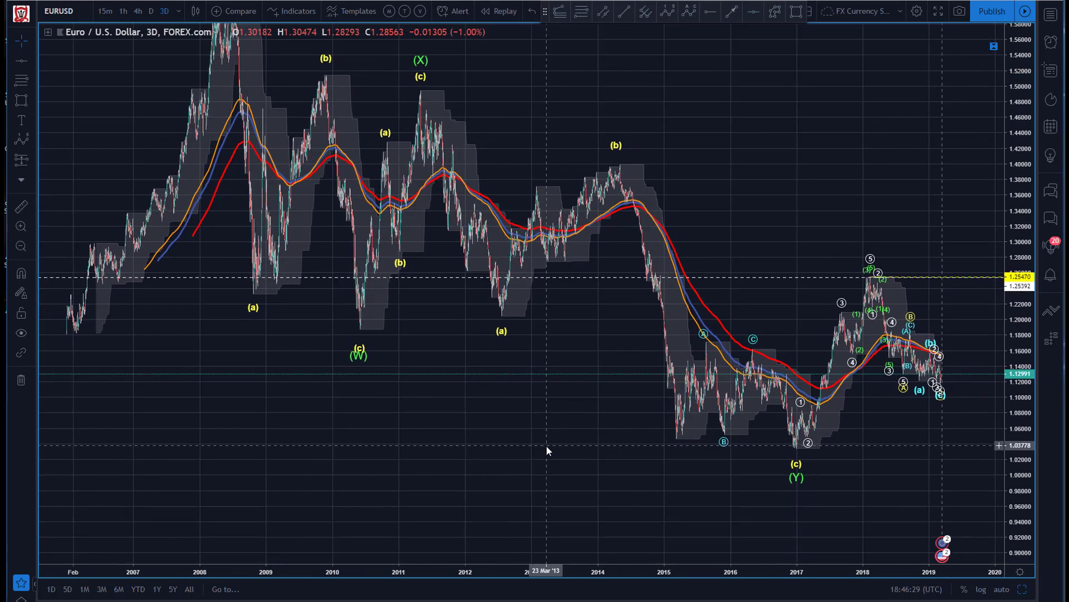
drag(463, 463, 237, 349)
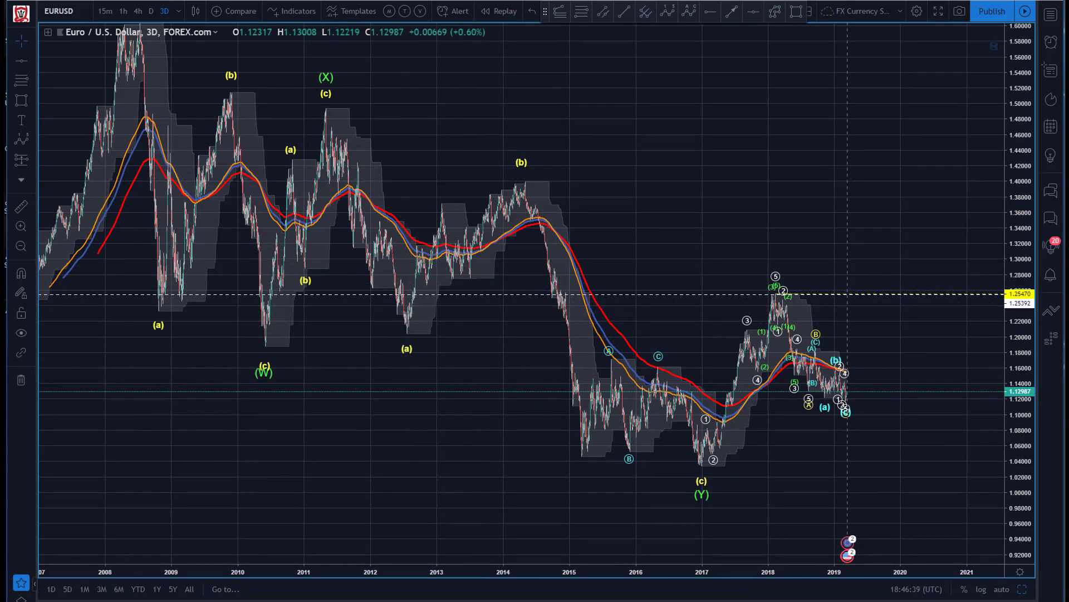
click(796, 12)
mouse_move(143, 291)
mouse_down()
mouse_move(807, 278)
mouse_move(836, 301)
mouse_up()
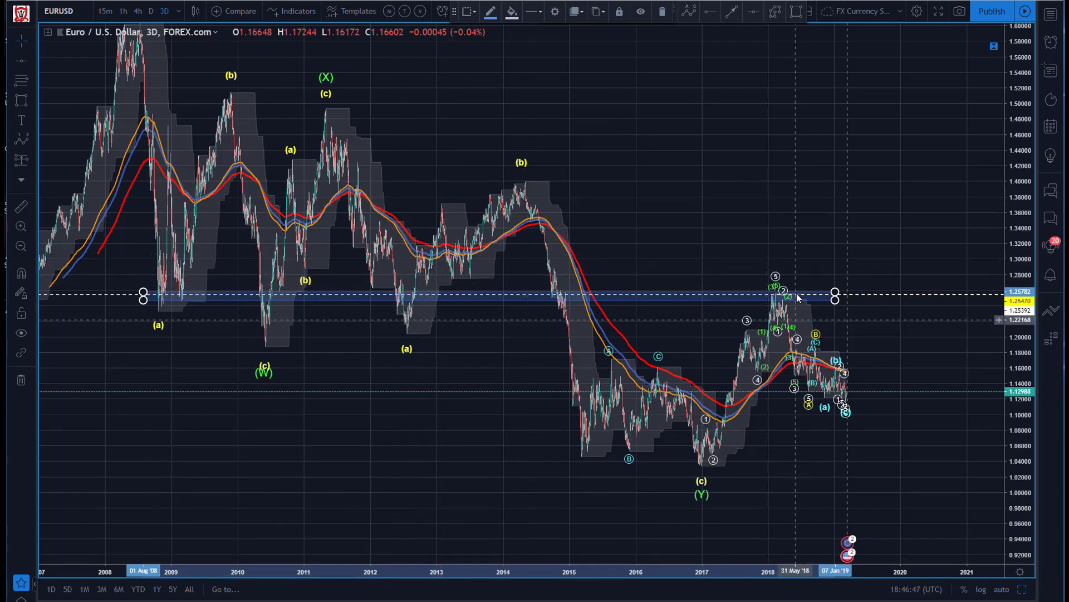
click(623, 162)
drag(622, 163, 627, 154)
click(151, 291)
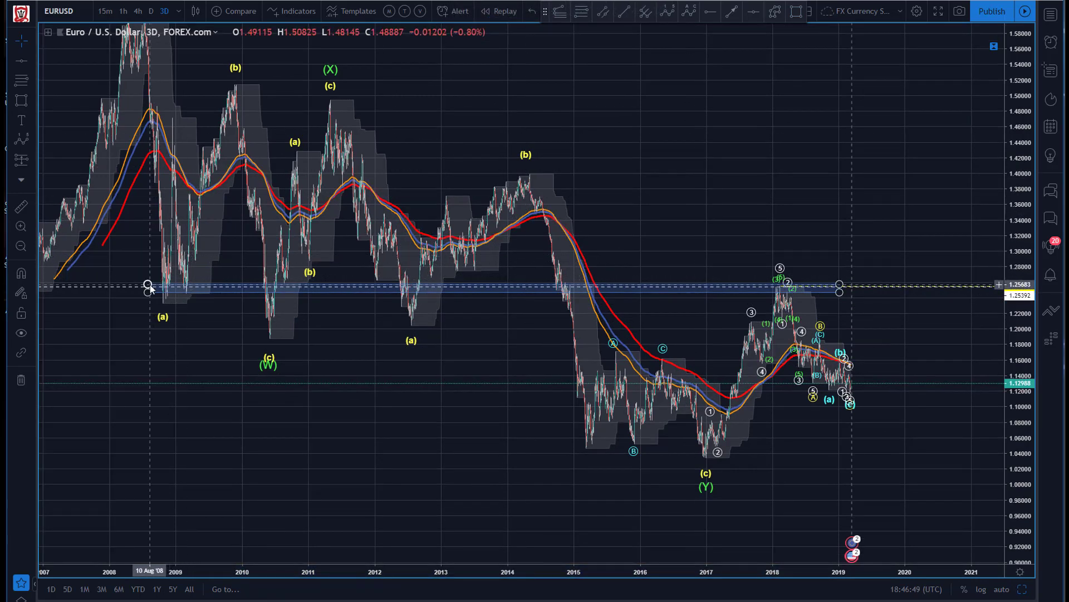
key(Delete)
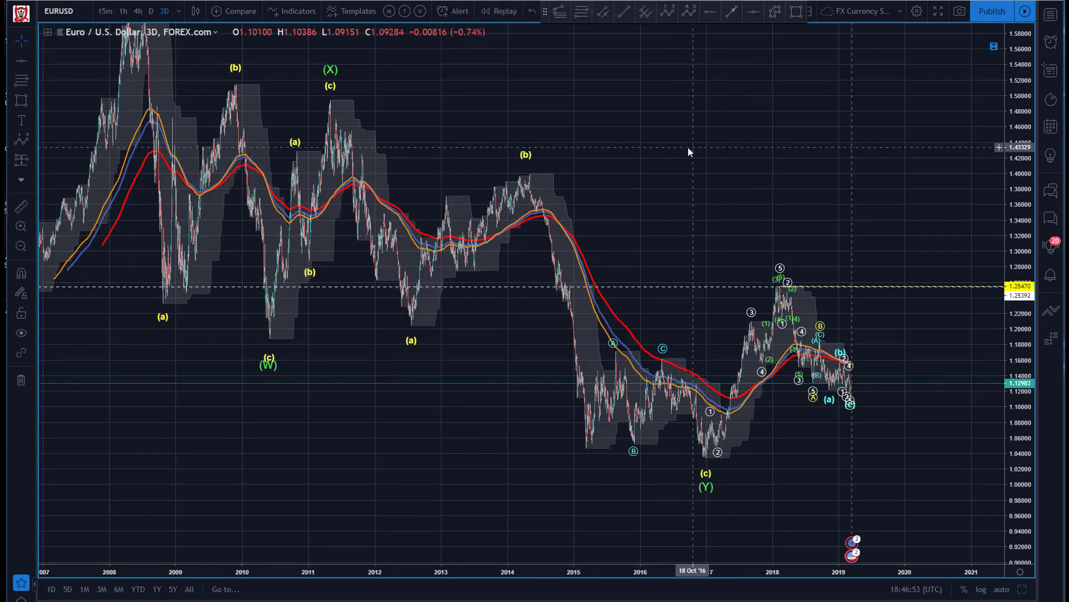
- Draw Fibonacci retracements from the 2014 (b) high, about 1.399, to the (Y) low, about 1.035, and from the November 2009 high, 1.51620, to June 2012, 1.20368
click(583, 14)
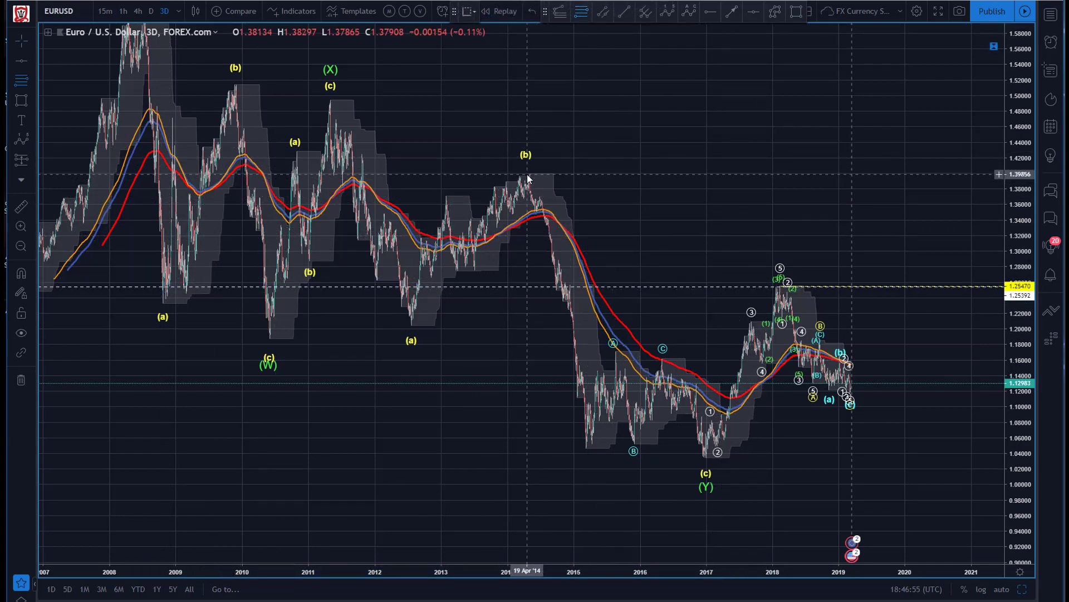
click(689, 457)
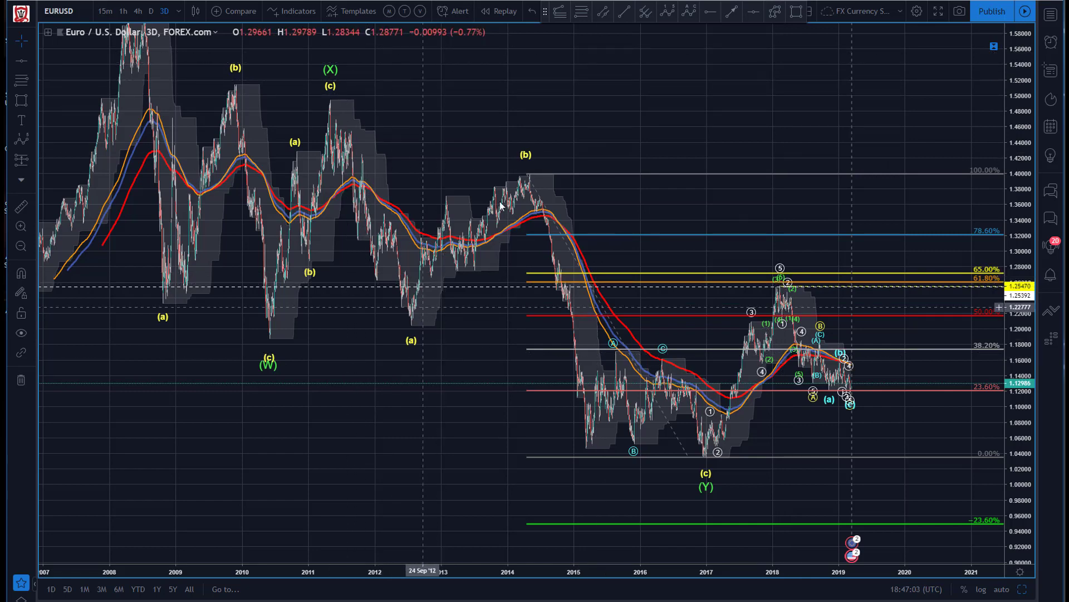
click(581, 13)
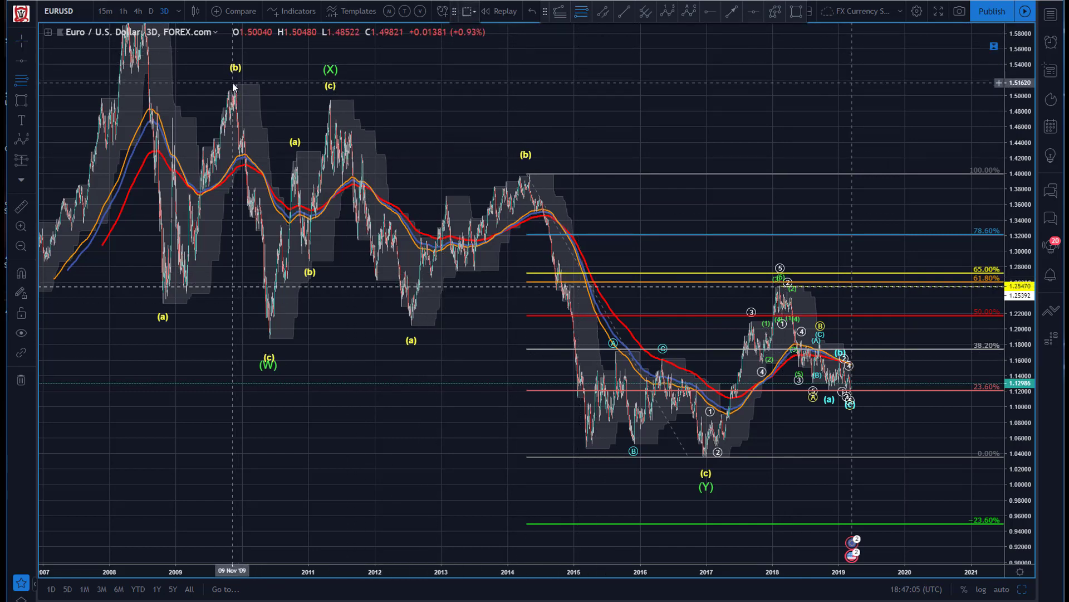
click(233, 83)
click(407, 325)
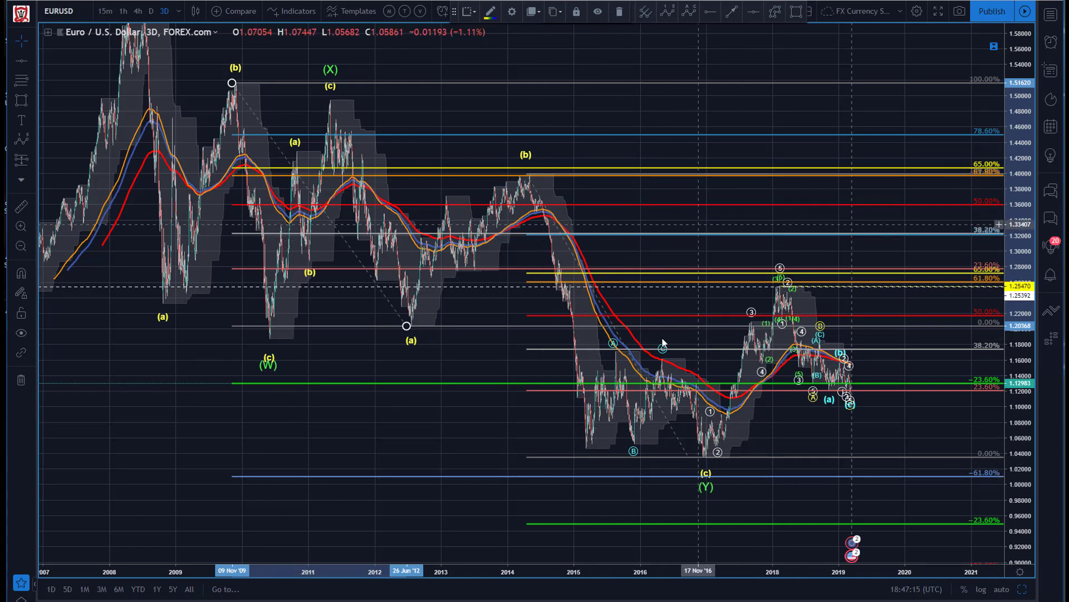
click(539, 89)
- Draw a Fibonacci retracement from the January 2017 (Y) low, 1.03714, up to the 2018-high level, about 1.254
click(581, 11)
click(707, 454)
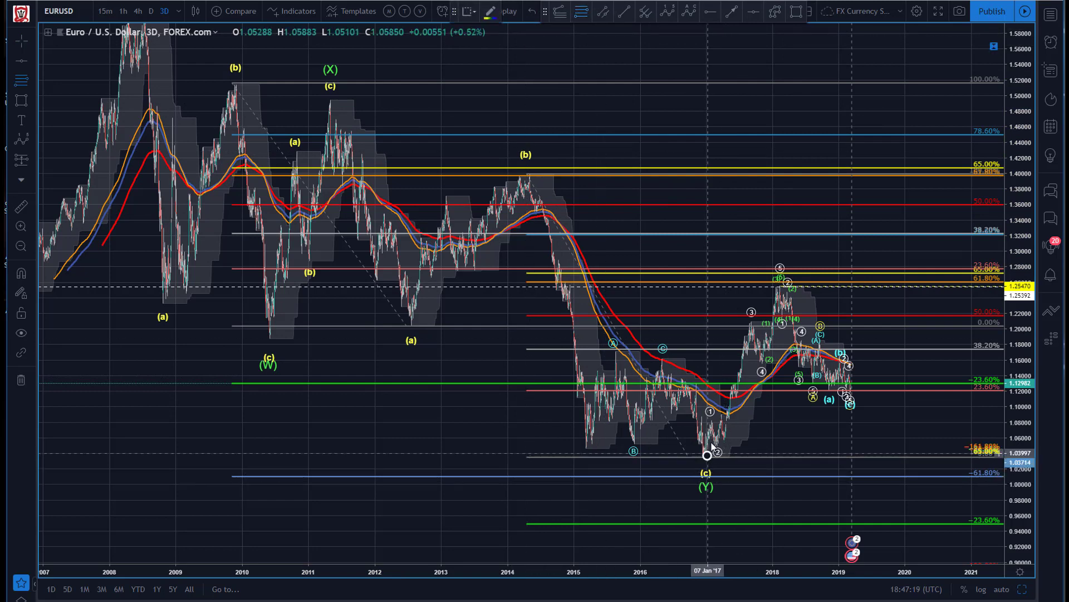
click(733, 286)
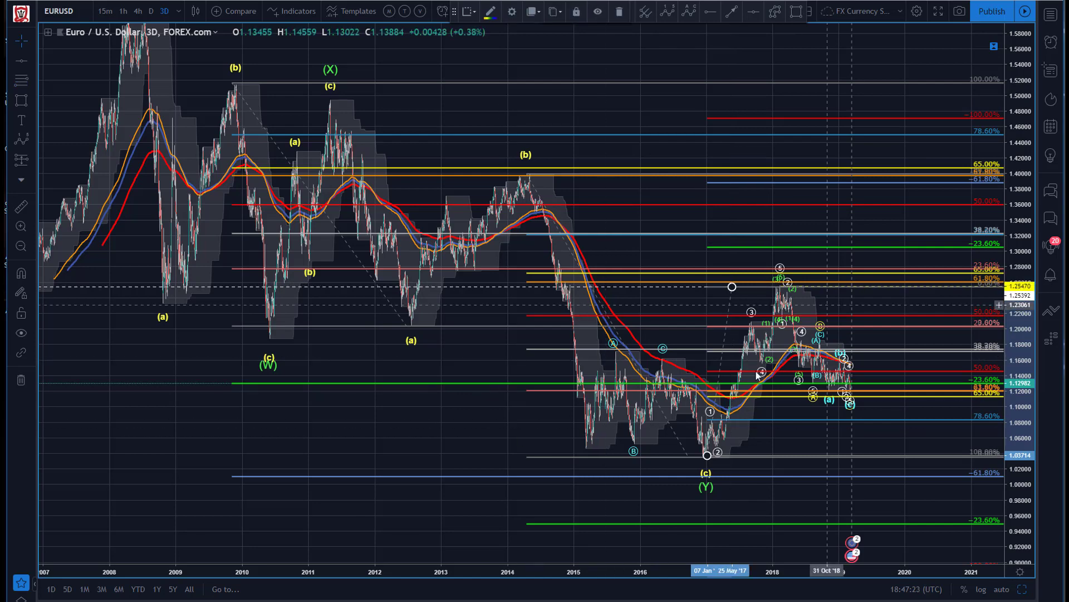
- Draw a rectangle over the decline from the 2018 high, spanning 25 January 2018 to 2 August 2019 and 1.26193 to 1.11878
drag(422, 433, 297, 431)
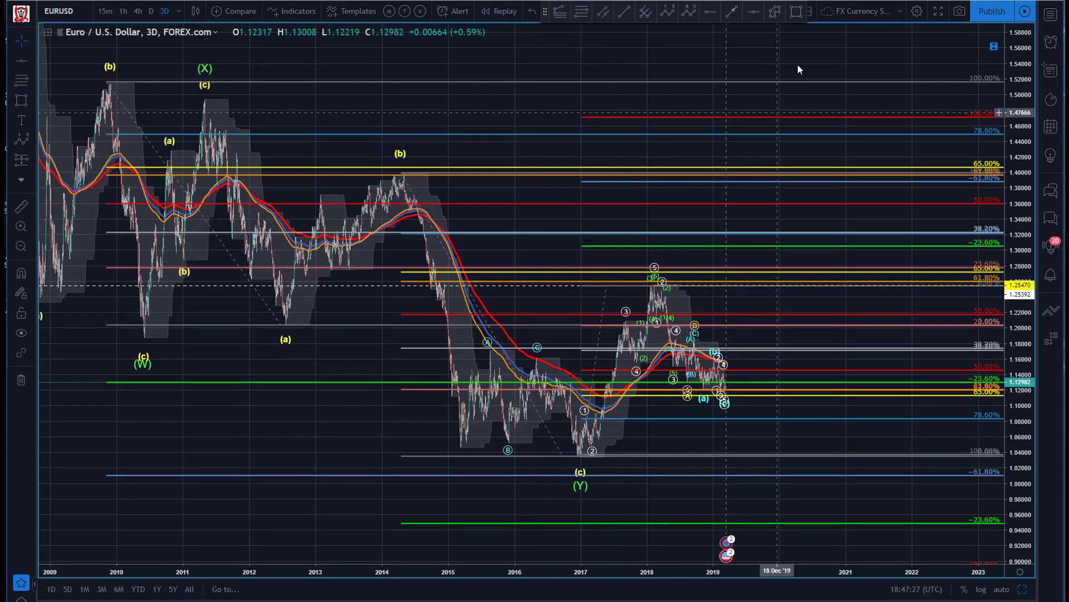
click(659, 277)
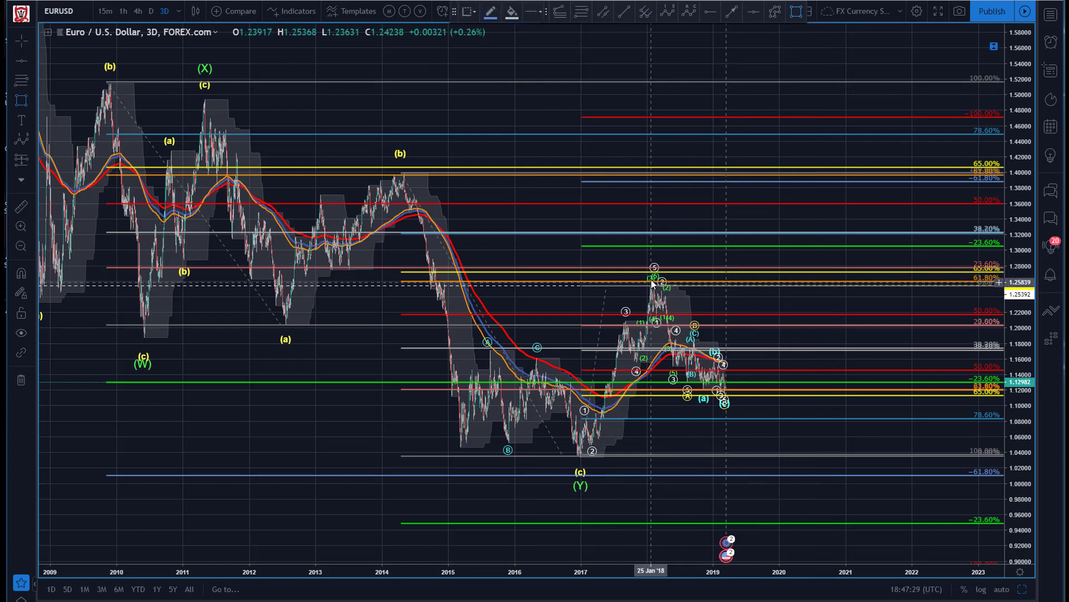
drag(651, 280, 752, 391)
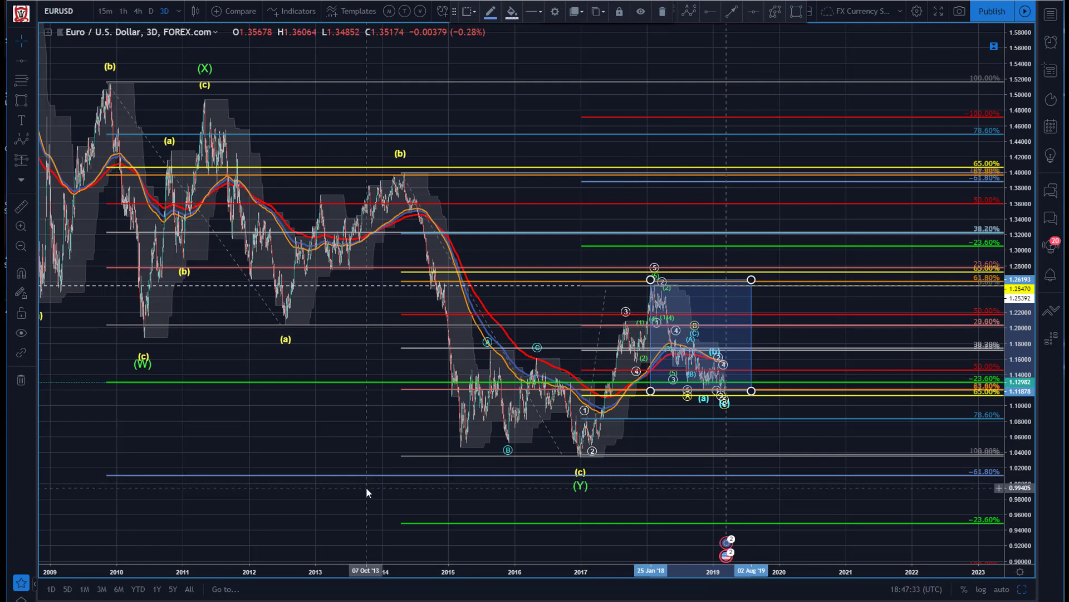
click(375, 429)
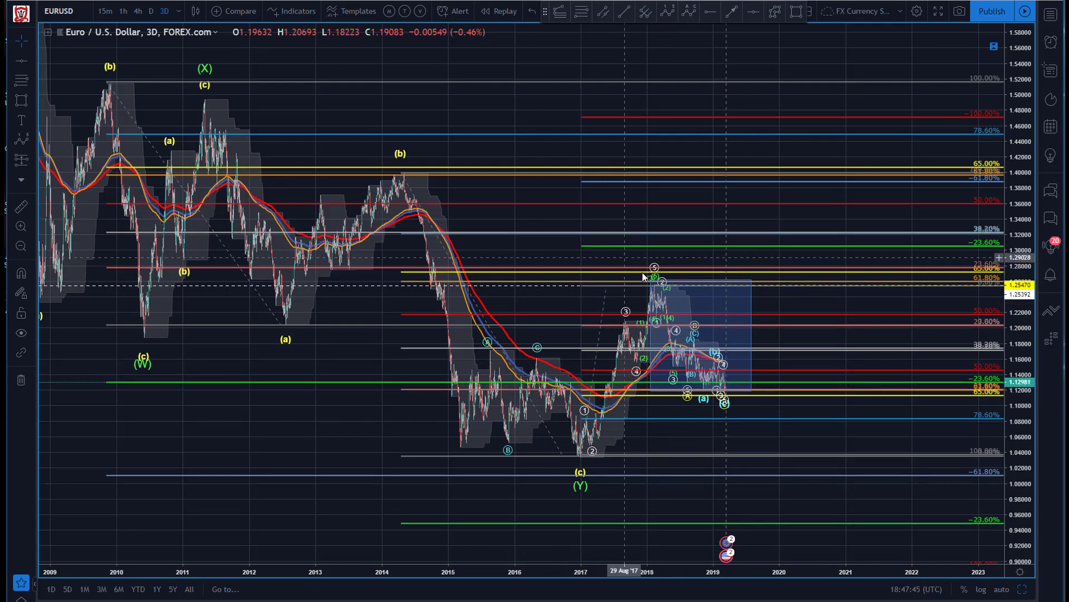
click(594, 370)
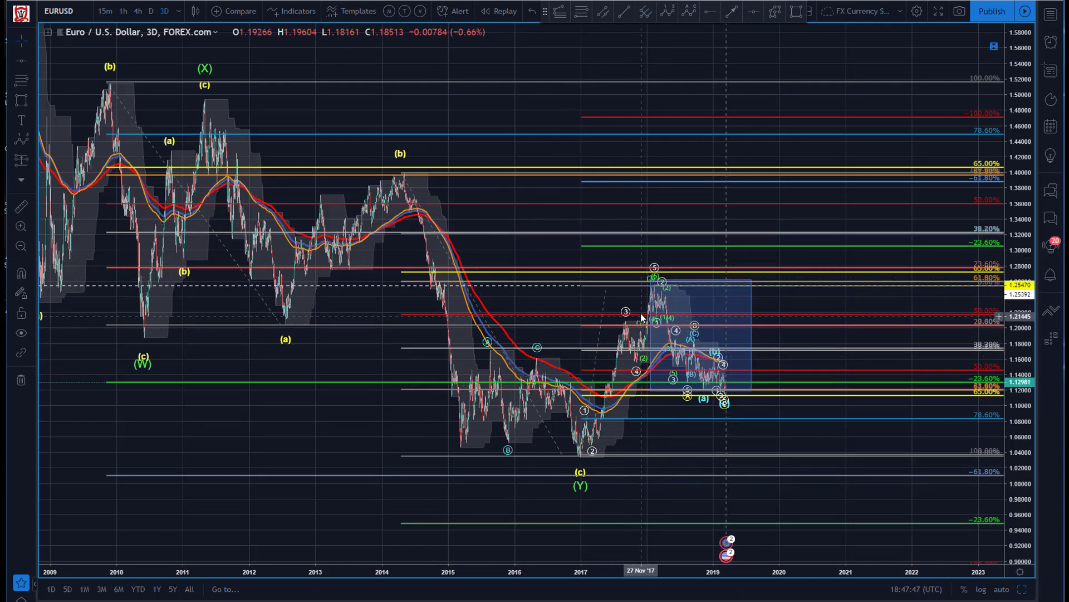
- Delete the rectangle covering the decline from the 2018 high
drag(365, 438, 442, 431)
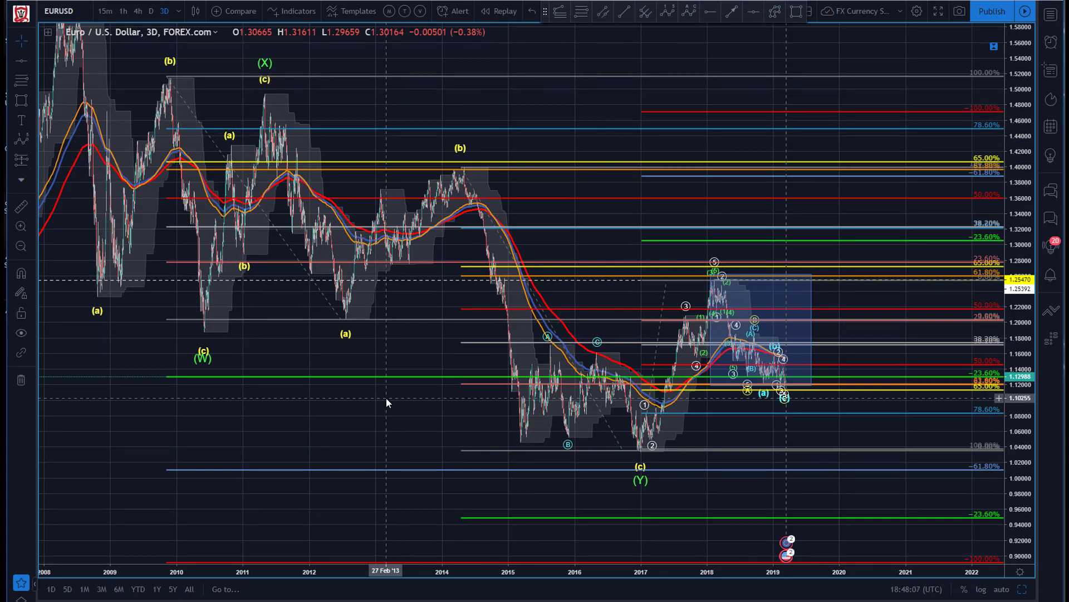
drag(393, 579, 379, 423)
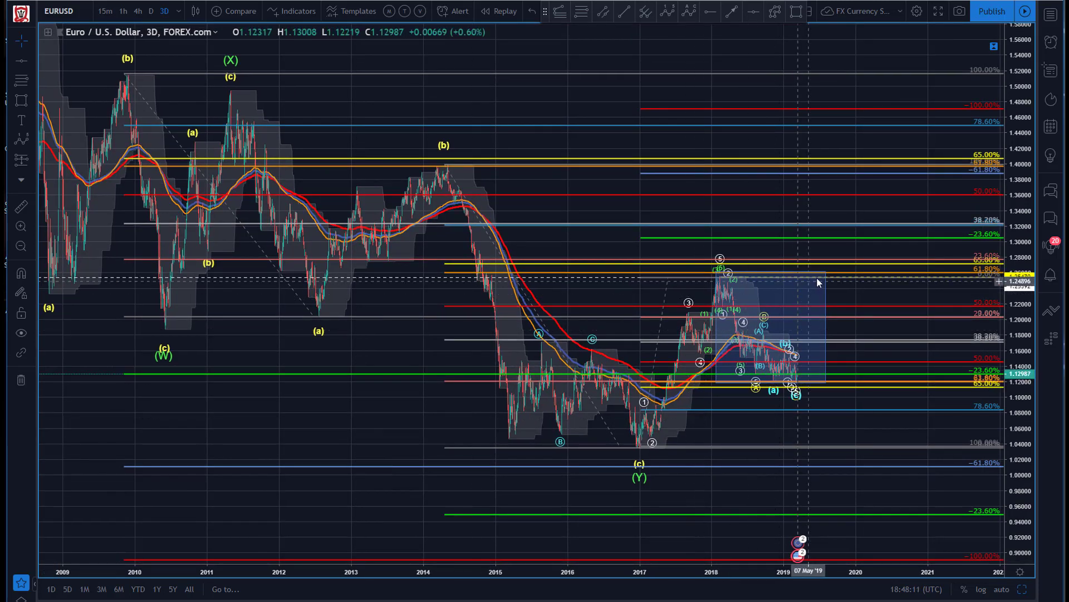
key(Delete)
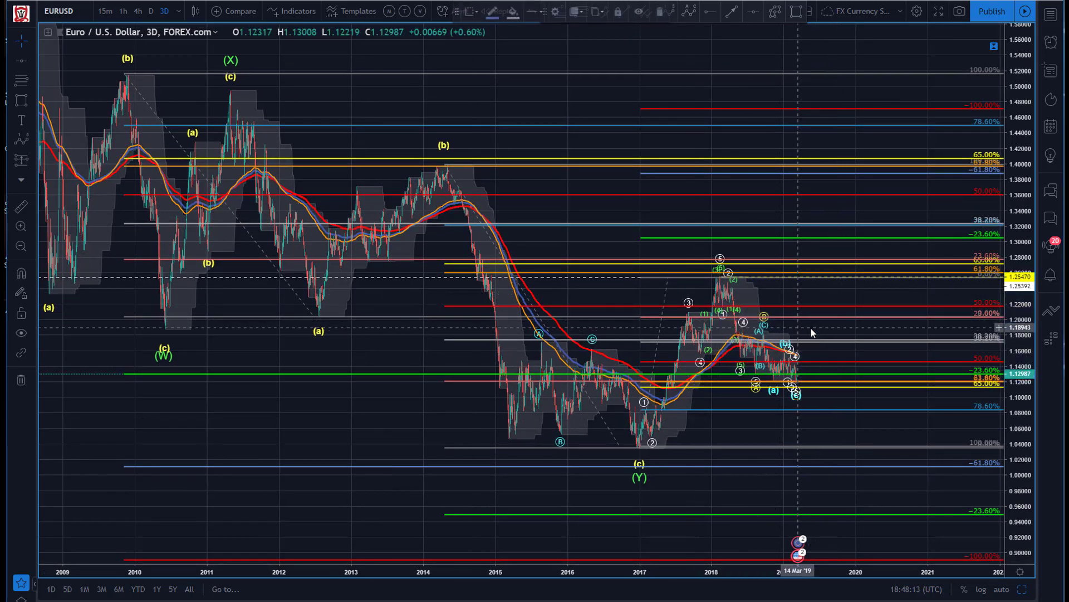
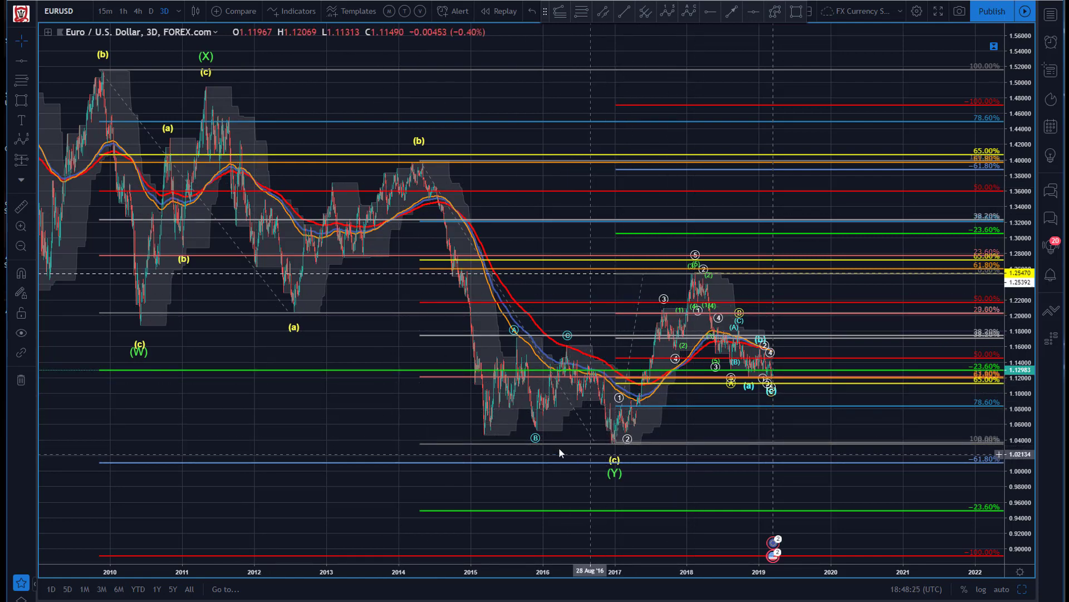
- Draw a rectangle around the latest price action, spanning 25 October 2018 to 9 June 2019 and 1.14252 to 1.11488
click(615, 452)
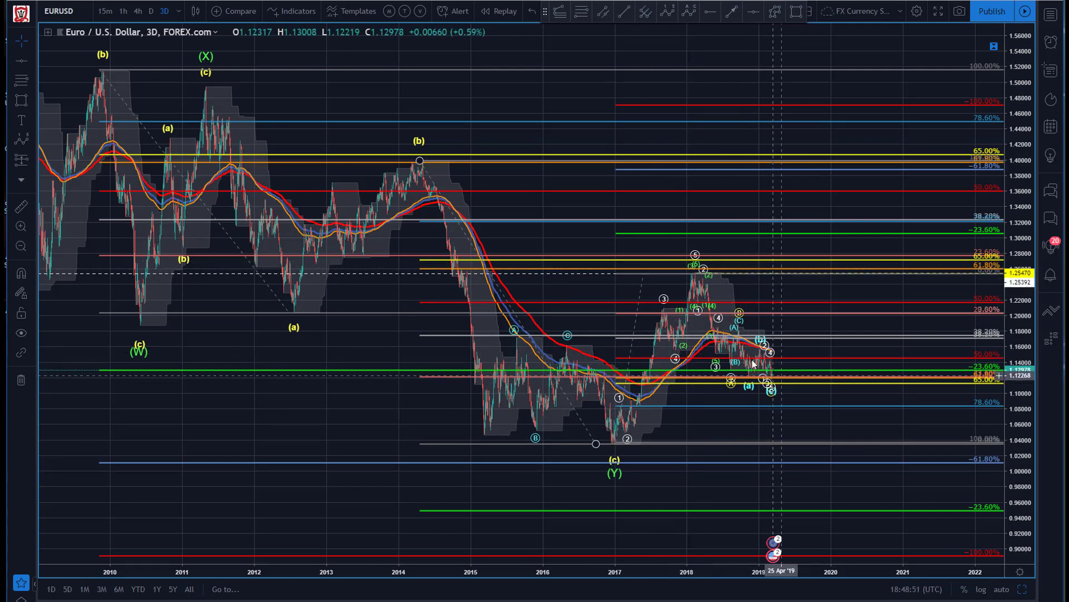
click(800, 11)
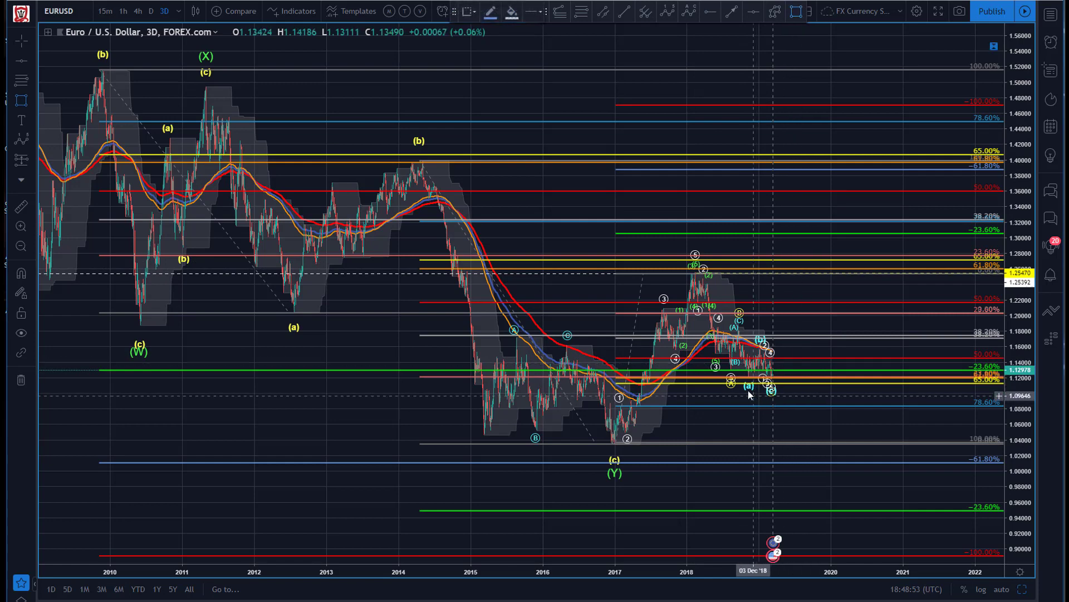
drag(745, 360, 789, 381)
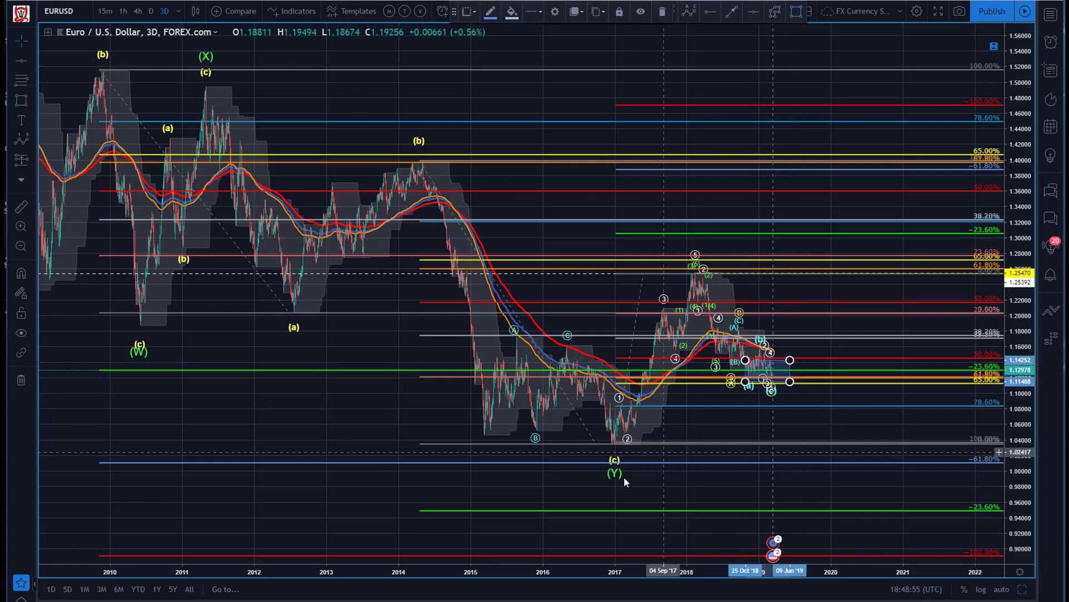
click(732, 426)
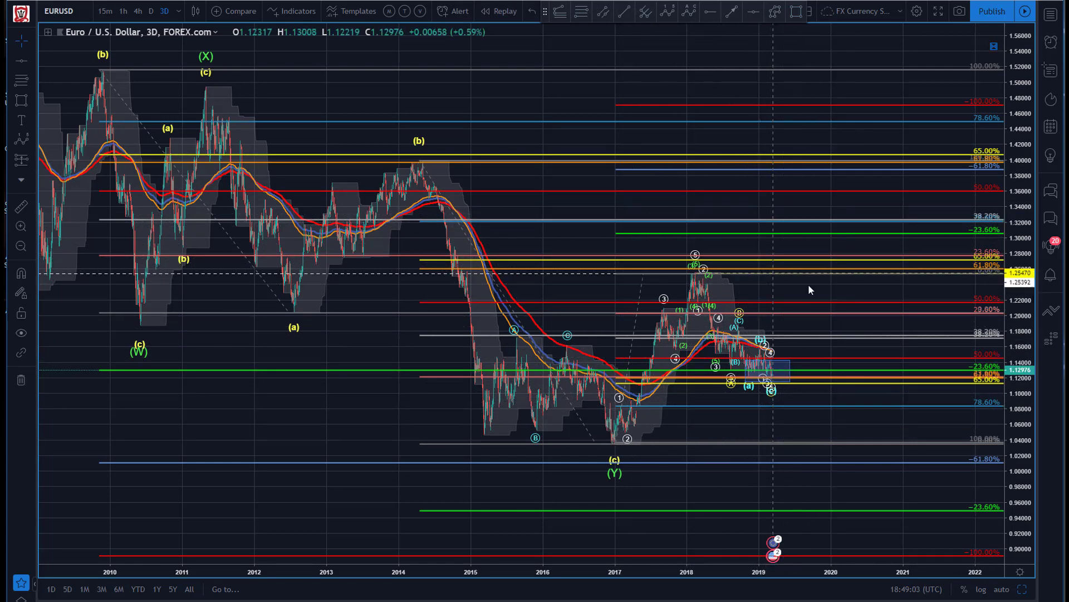
- Delete the Fibonacci retracement drawn from the January 2017 low to the 2018 high, and the rectangle around the latest price action
drag(423, 66, 314, 42)
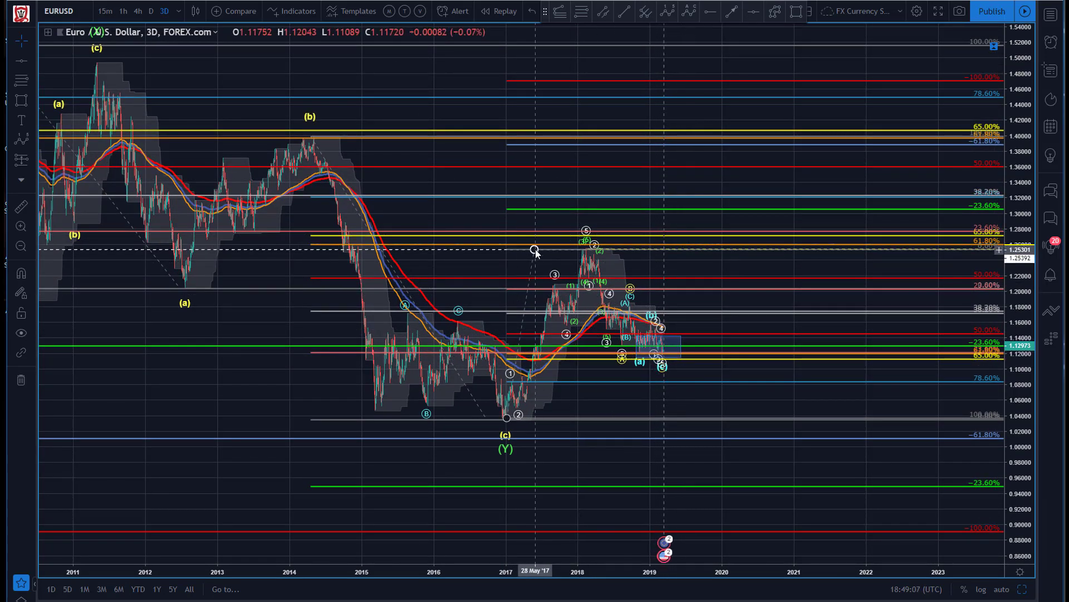
drag(535, 249, 543, 250)
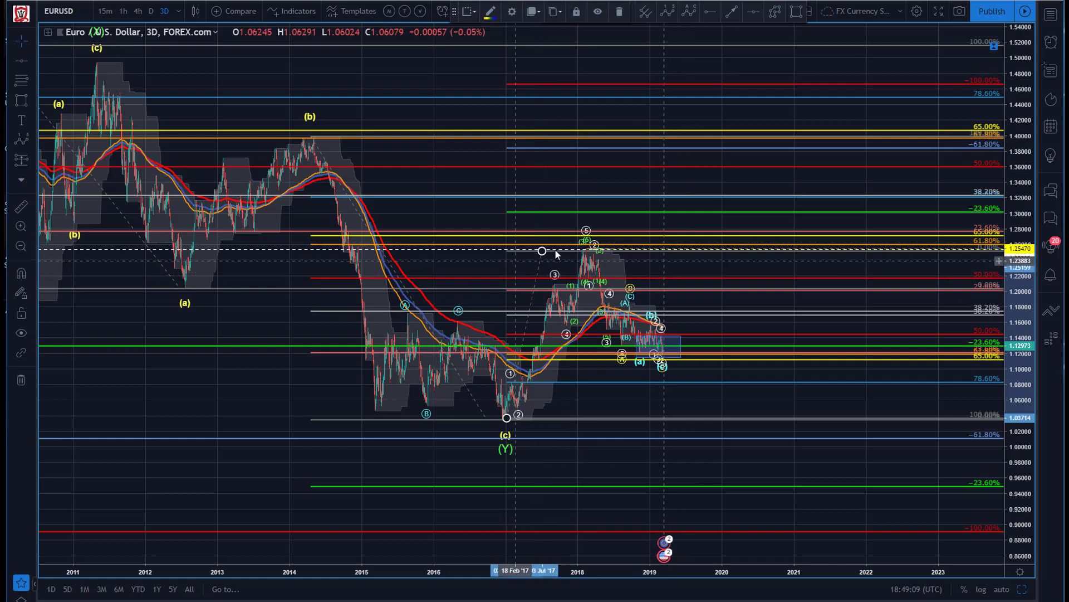
key(Delete)
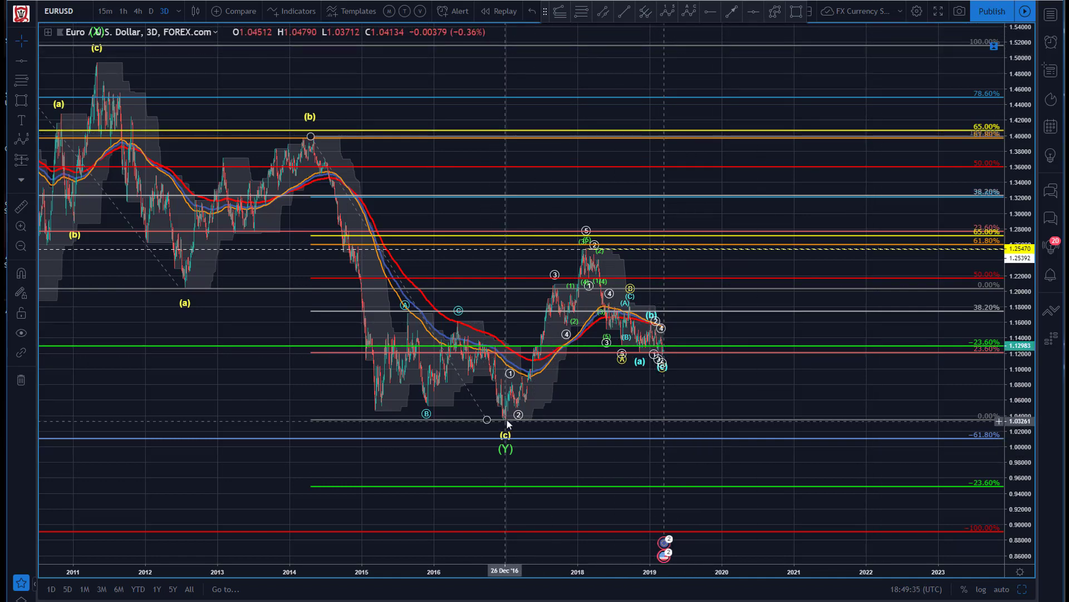
- Draw a pitchfork from the 4 January 2017 low at 1.03473 through the February 2018 high, about 1.25, to the March 2019 low
click(646, 11)
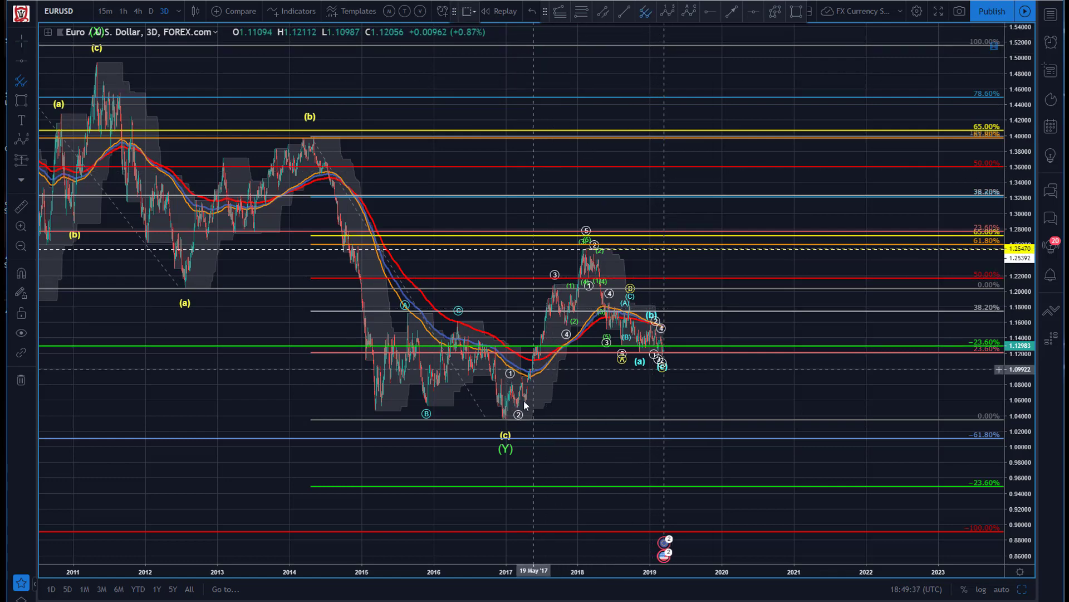
click(505, 419)
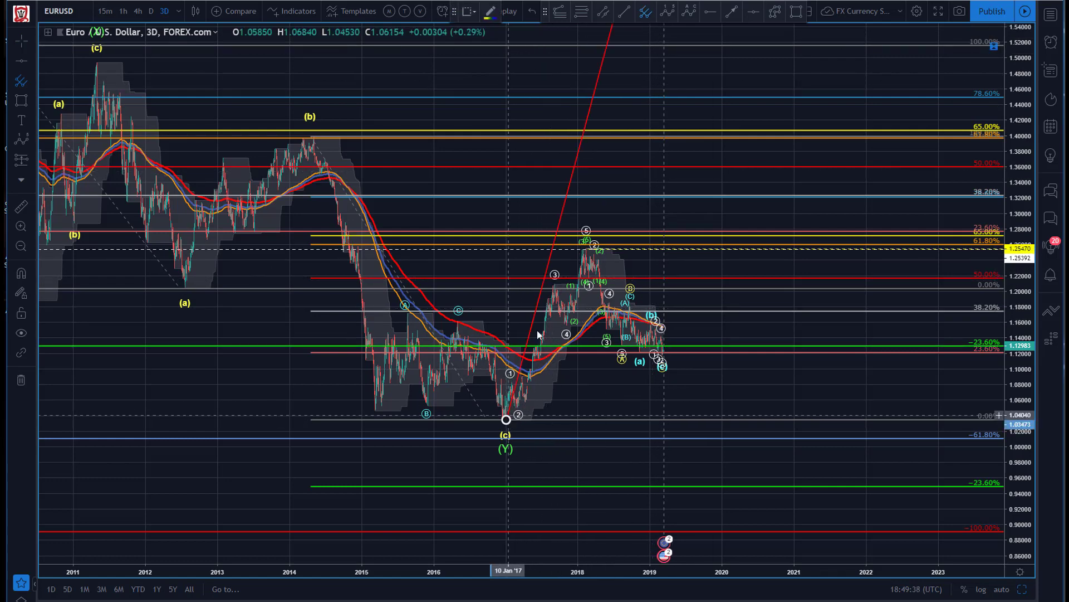
click(588, 251)
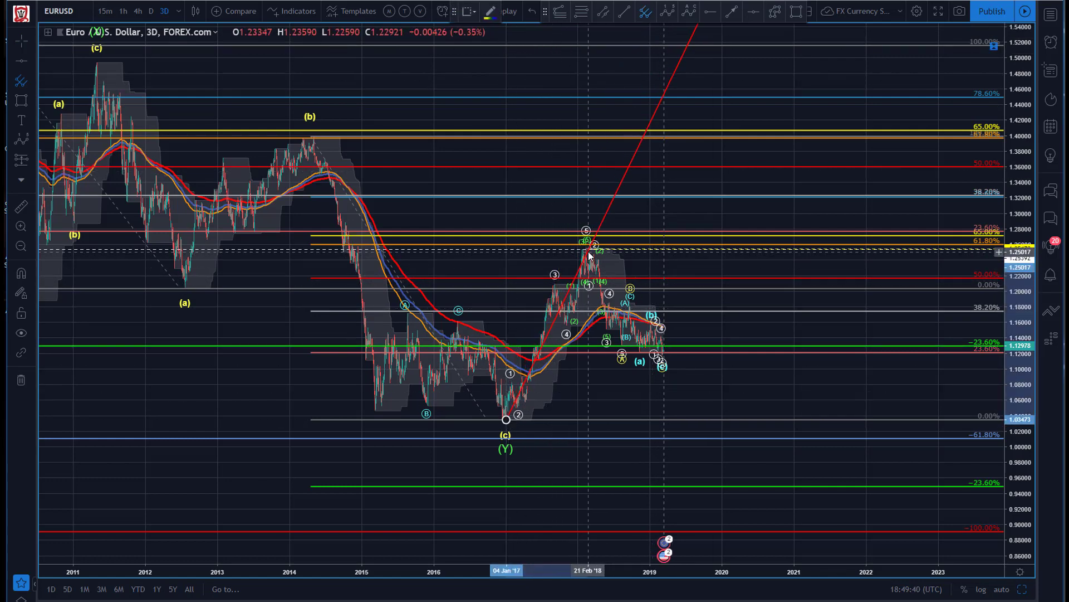
click(664, 356)
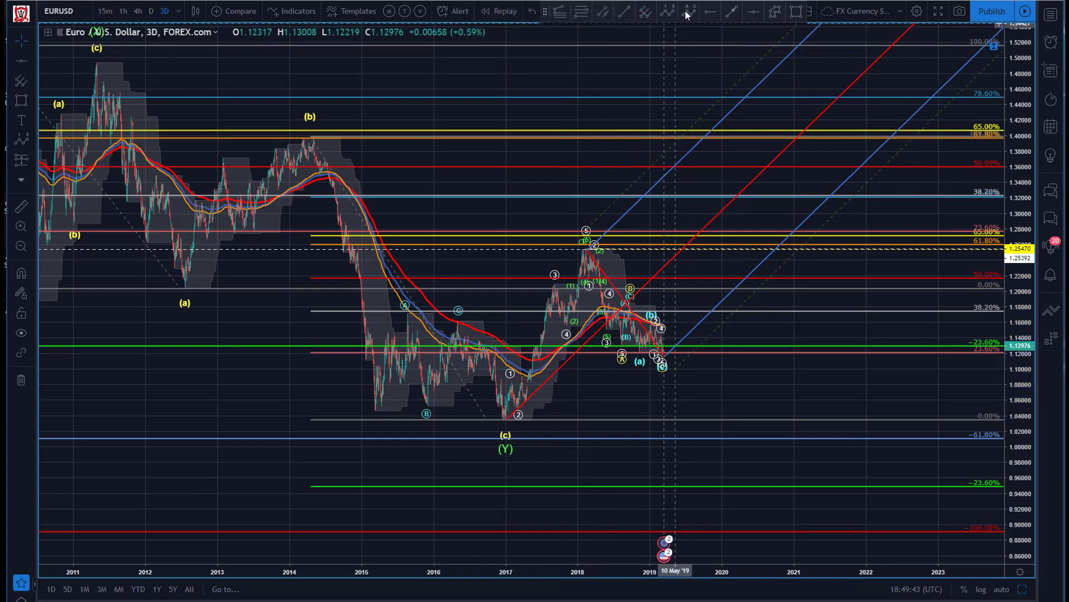
- Draw a descending pitchfork from 25 April 2014 at 1.39899 through 20 December 2016 at 1.02977 to 24 February 2018 at 1.25726
click(646, 12)
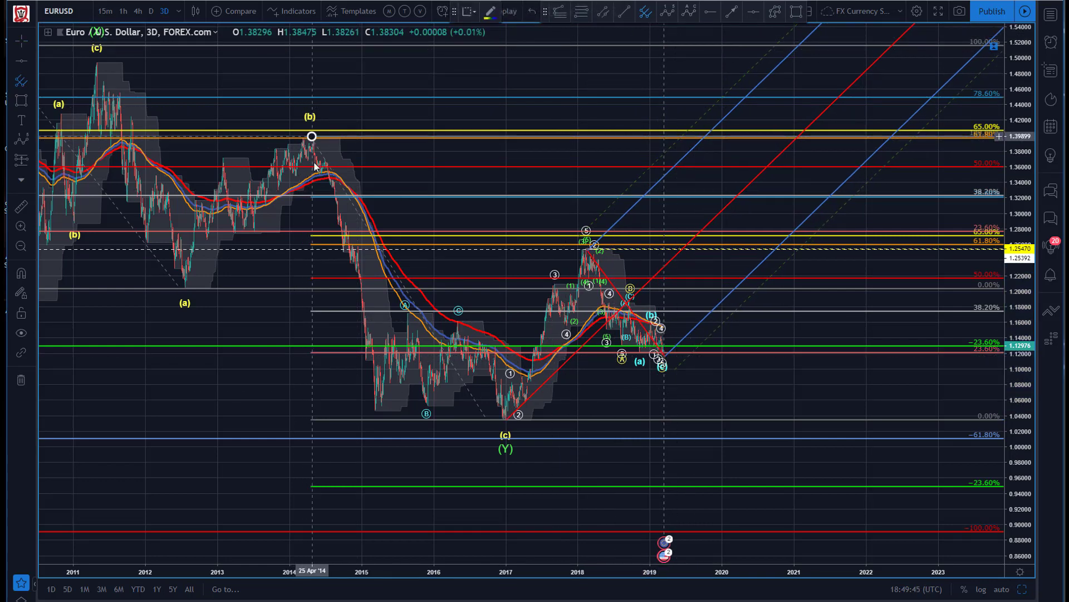
click(314, 166)
click(503, 425)
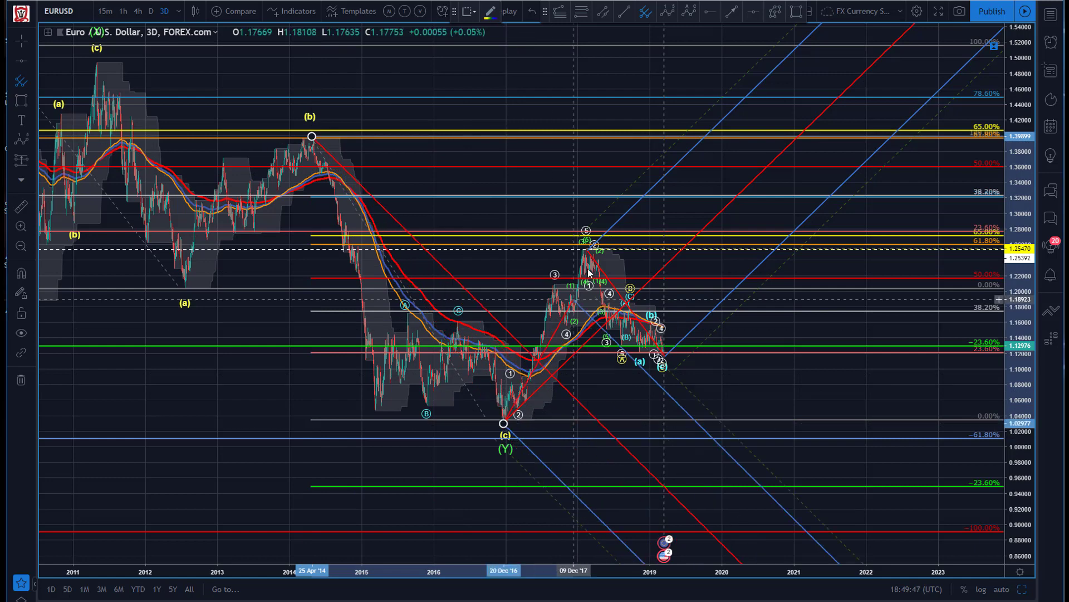
click(588, 247)
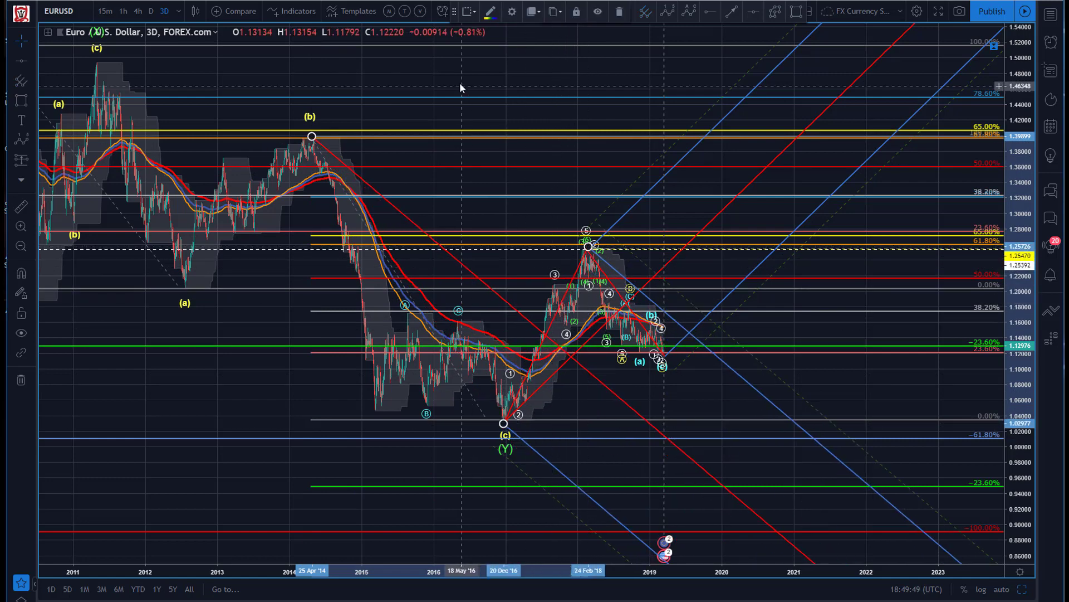
click(463, 56)
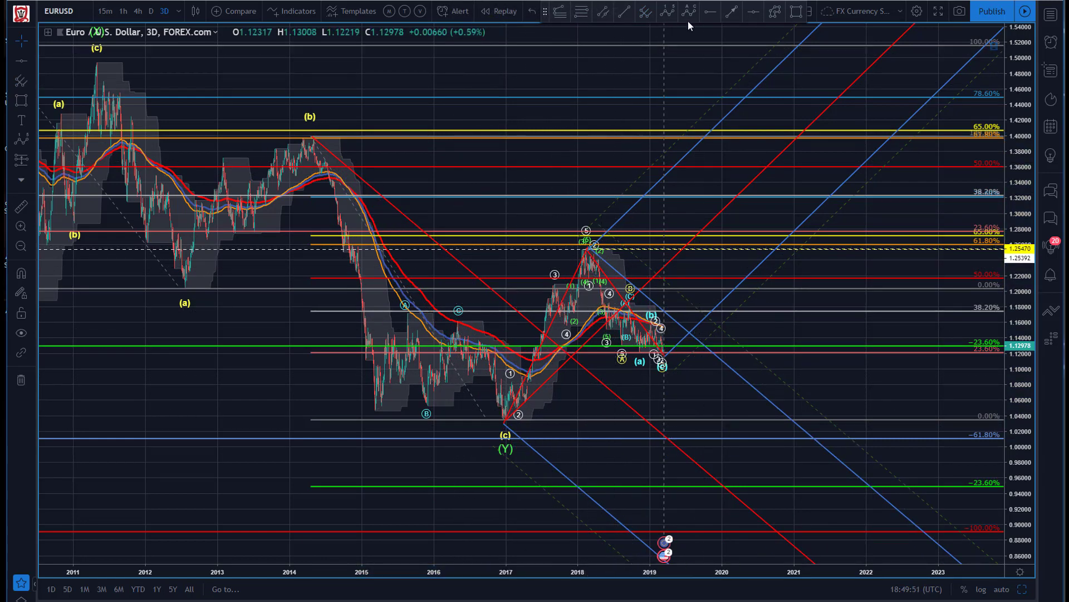
- Draw a dashed arrow from the 9 February 2018 high, 1.25513, down the descending median line to 19 January 2020 at 0.94827
click(733, 13)
click(585, 247)
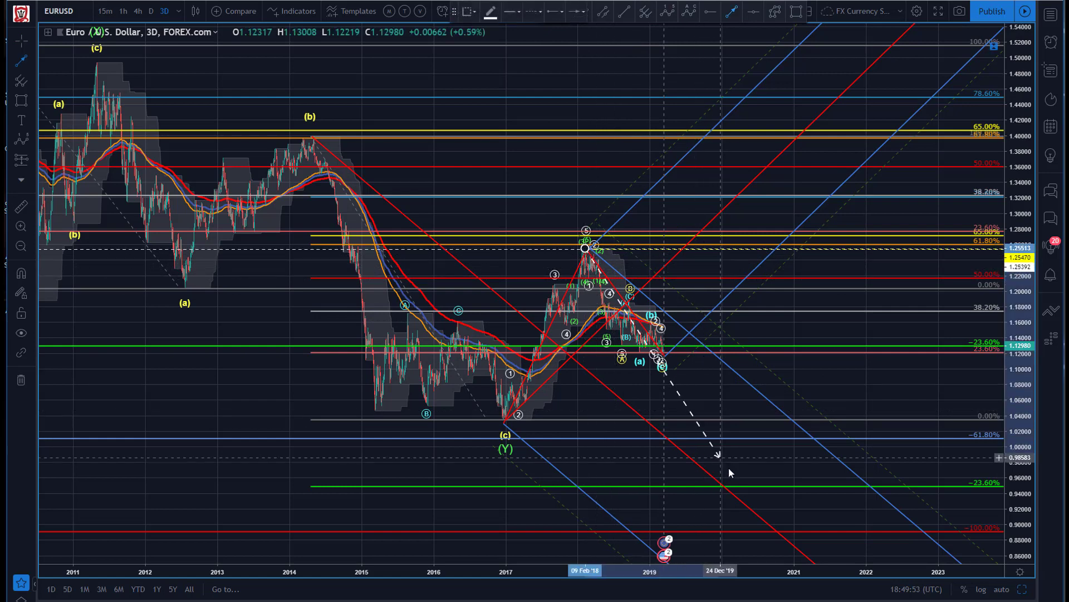
click(725, 486)
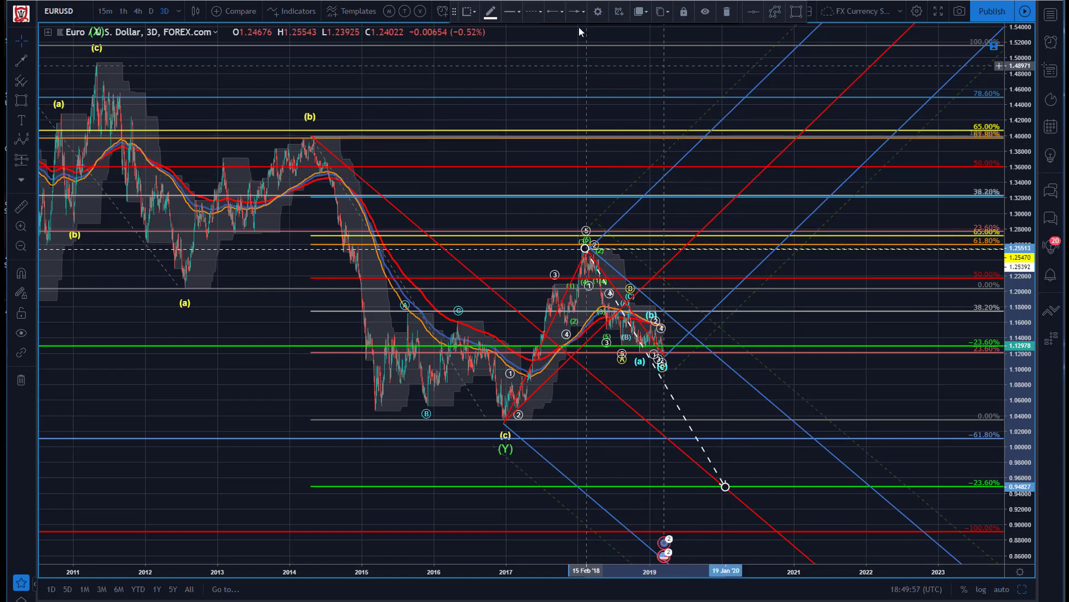
click(664, 27)
click(732, 13)
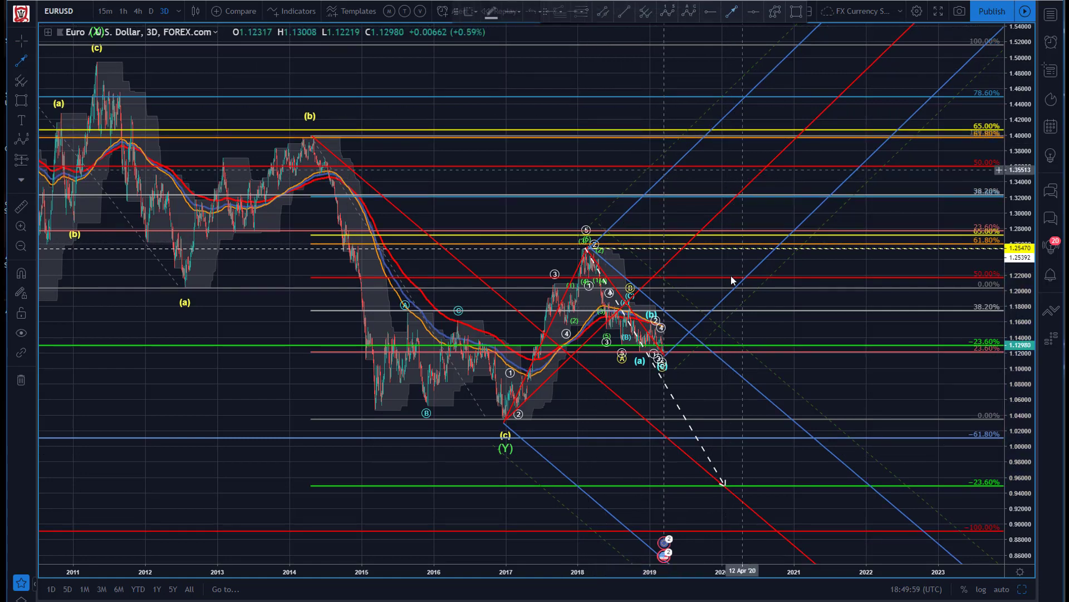
click(663, 350)
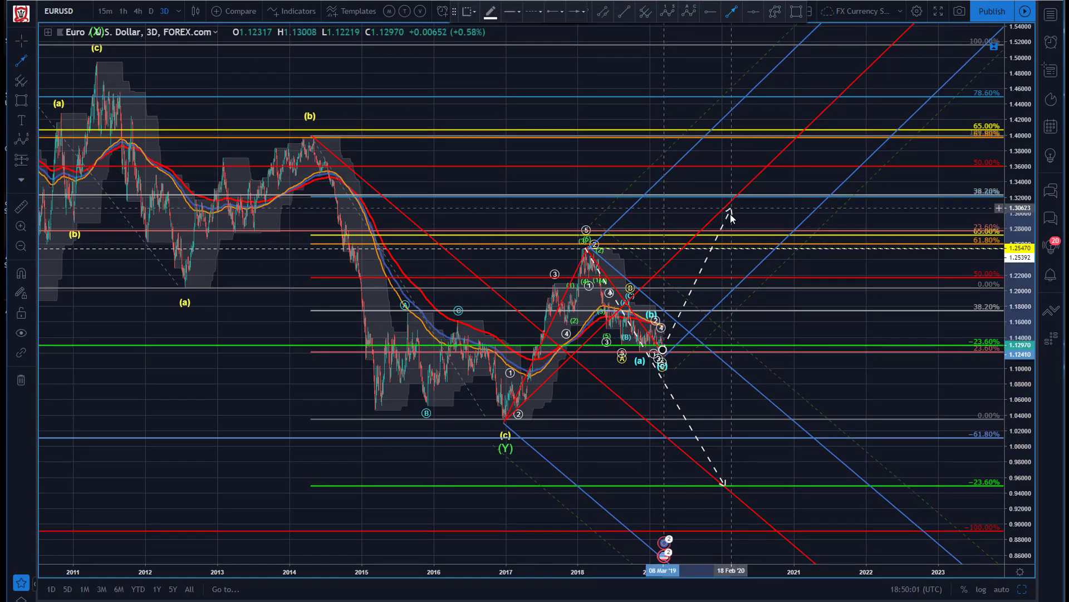
key(Escape)
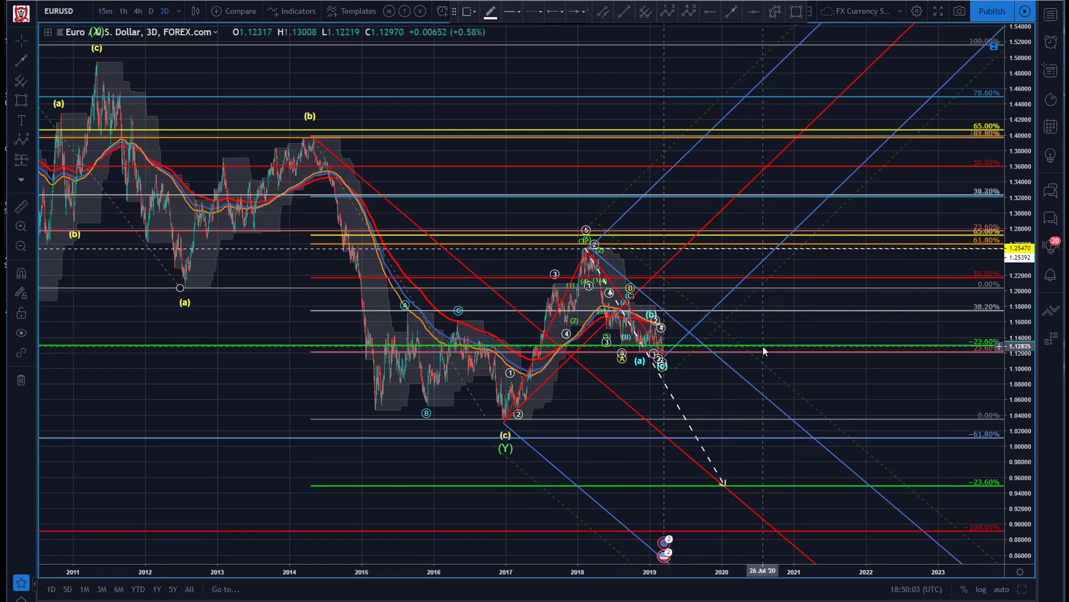
- Delete the older Fibonacci retracement that ends at the 2012 (a) low
drag(763, 347, 772, 333)
key(Delete)
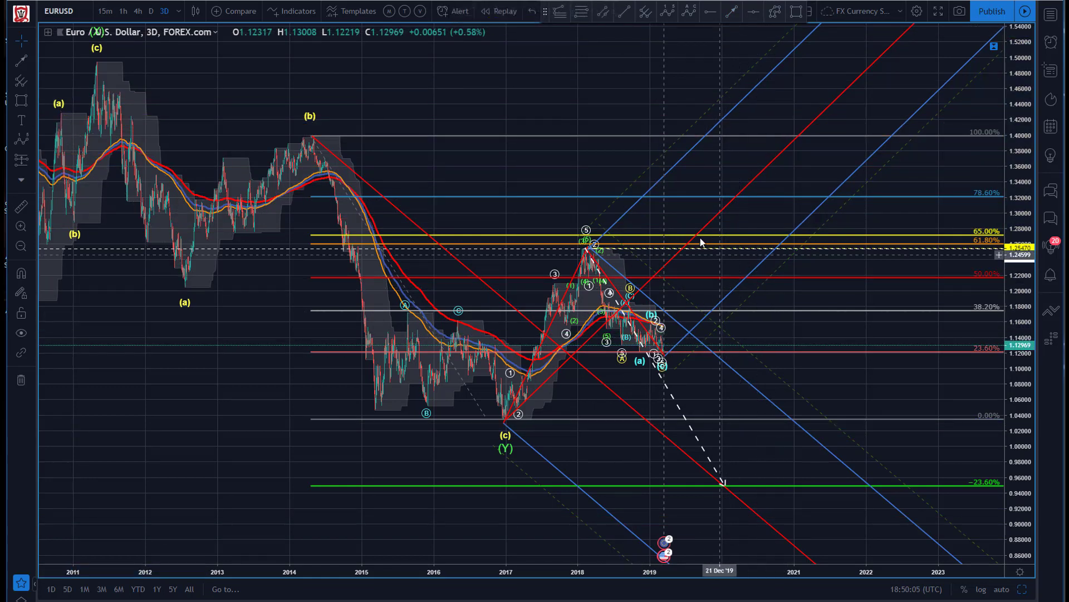
- Draw a Fibonacci retracement from 2 December 2016 at 1.02630 up to 21 December 2017, about 1.25095
click(582, 11)
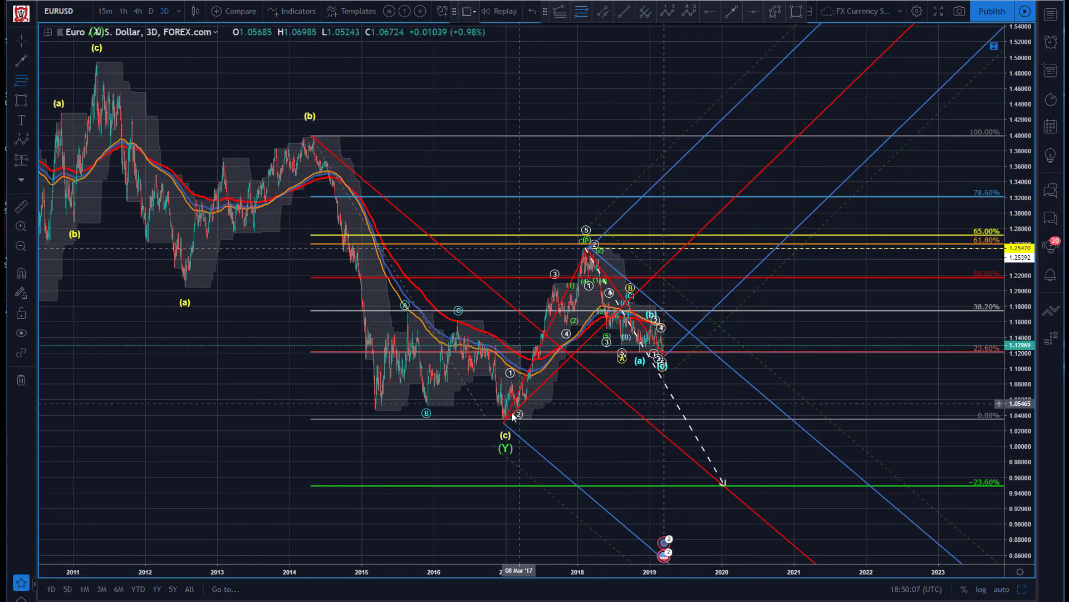
click(500, 426)
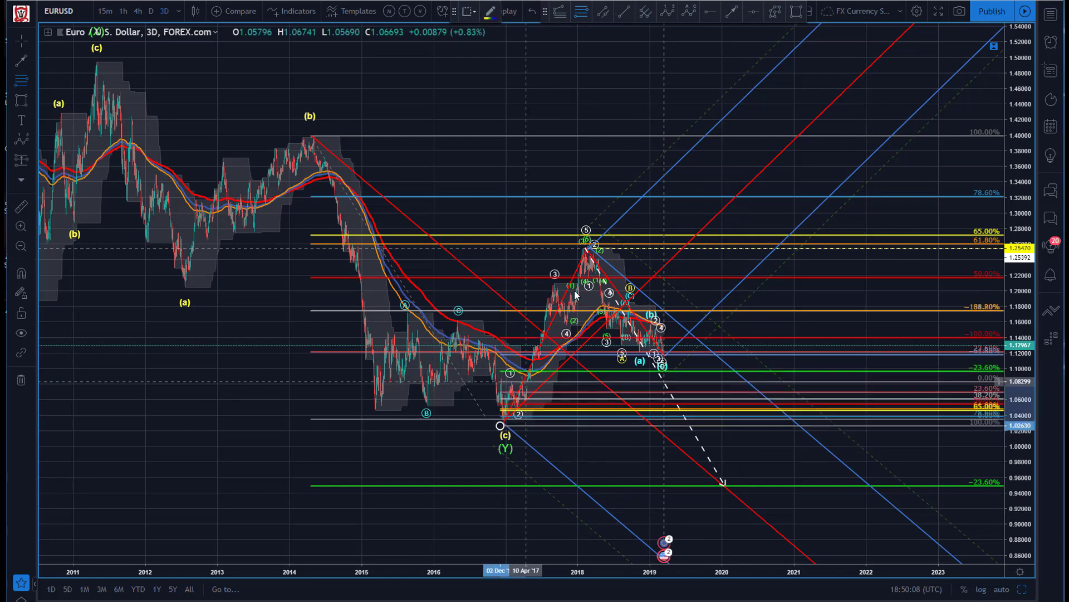
click(575, 251)
key(Escape)
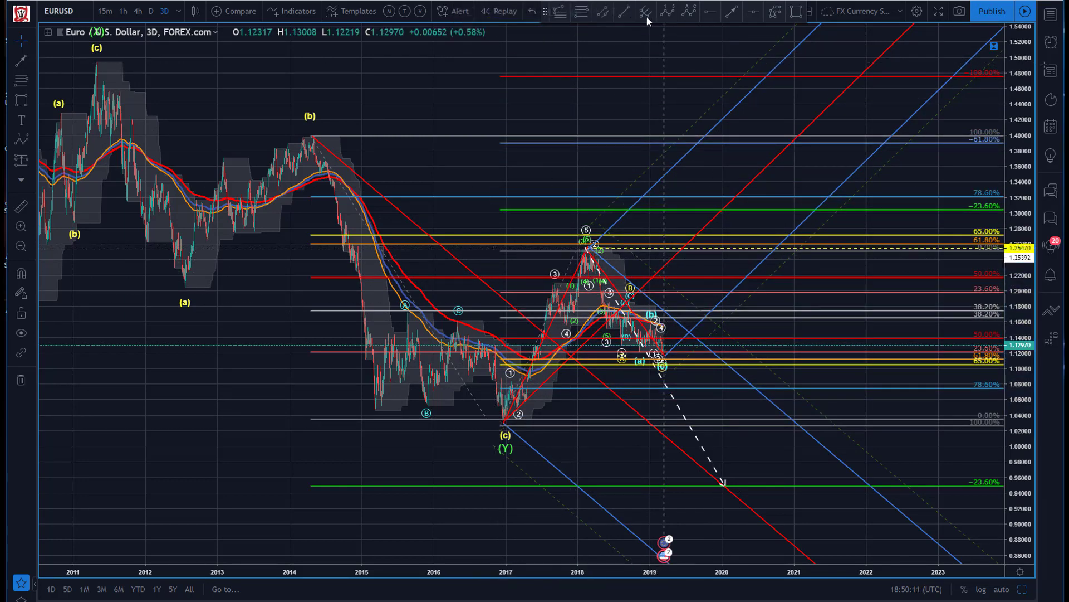
- Draw a dashed arrow from 8 March 2019 at 1.11134 up to 10 January 2020 at 1.30410
click(731, 10)
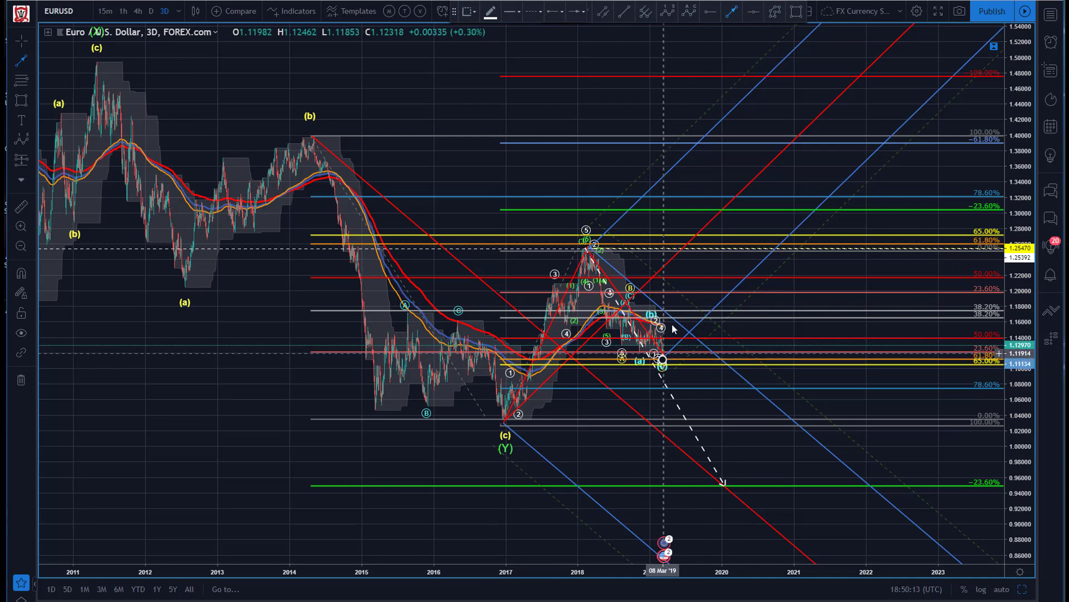
drag(665, 356, 723, 211)
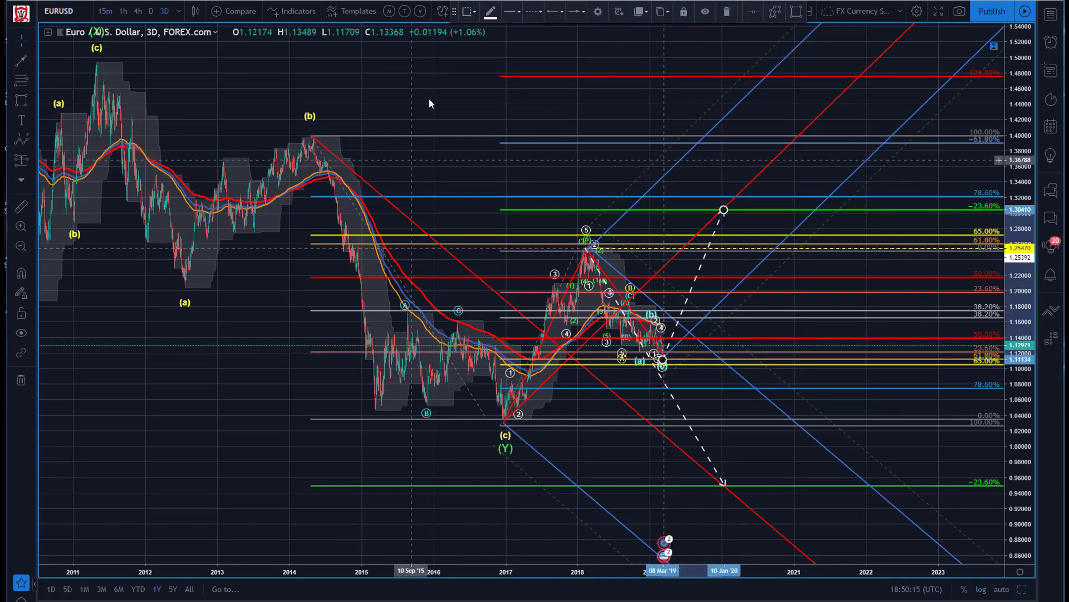
key(Escape)
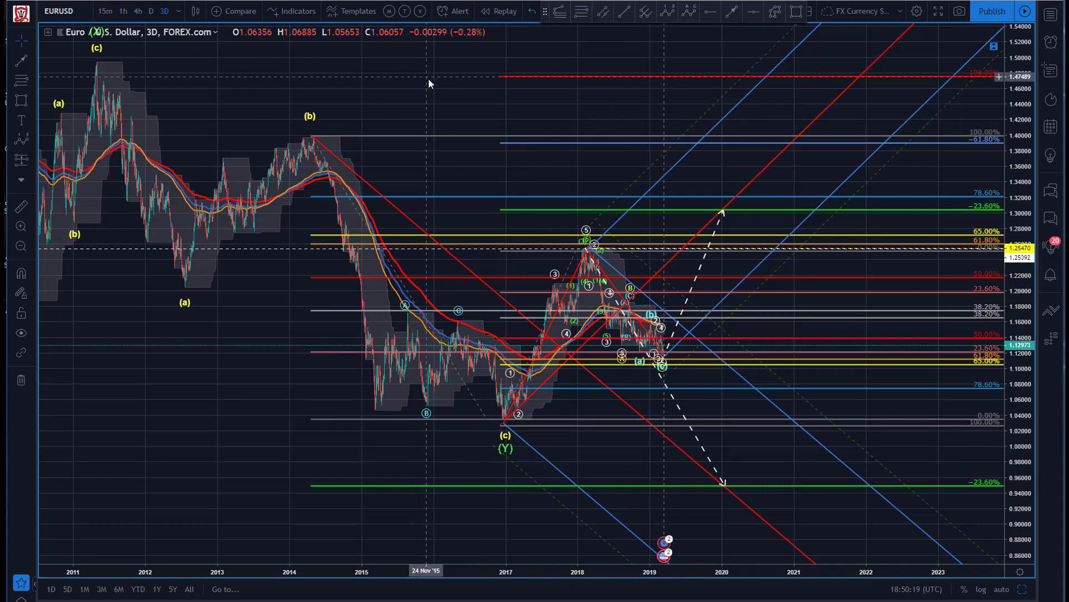
- Move the newest Fibonacci retracement's low anchor to 1.03197 and extend the upward arrow's tip to 1.46922 on 6 November 2021
drag(501, 426, 500, 421)
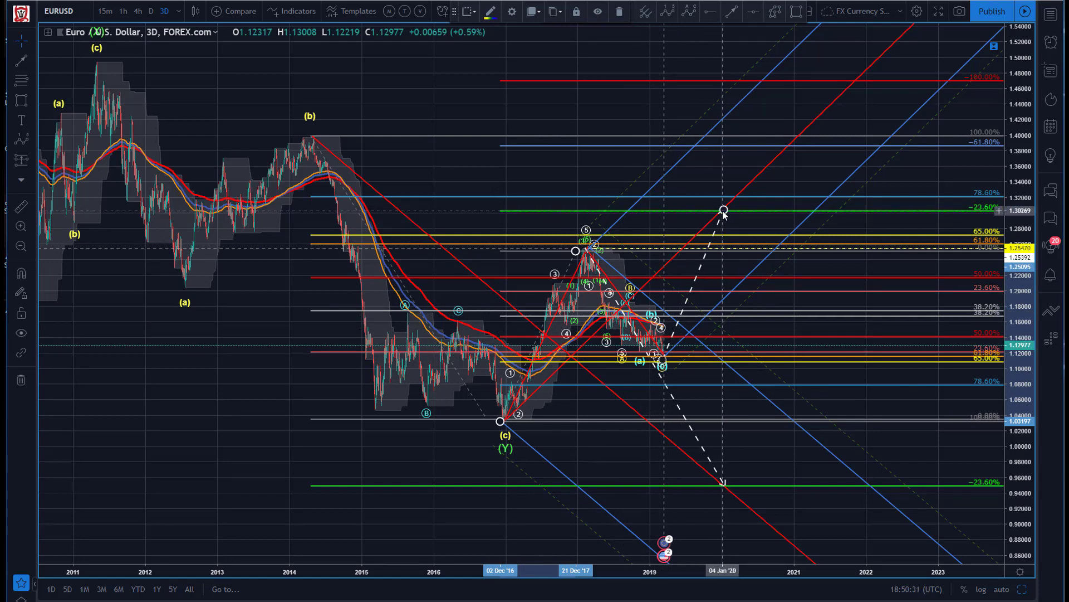
click(415, 89)
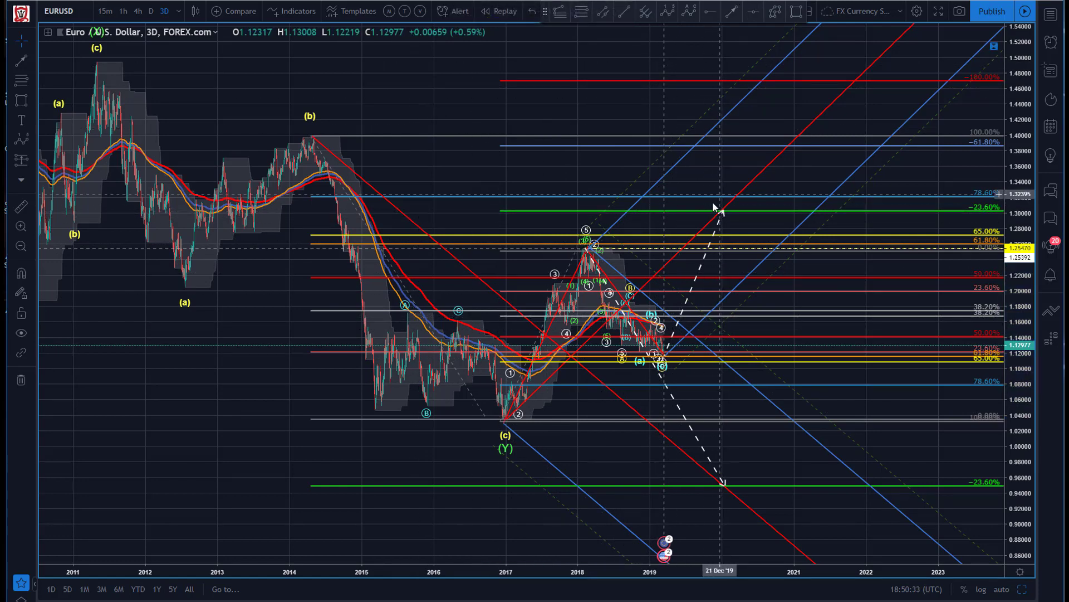
mouse_move(724, 210)
mouse_down()
mouse_move(841, 118)
mouse_move(855, 84)
mouse_up()
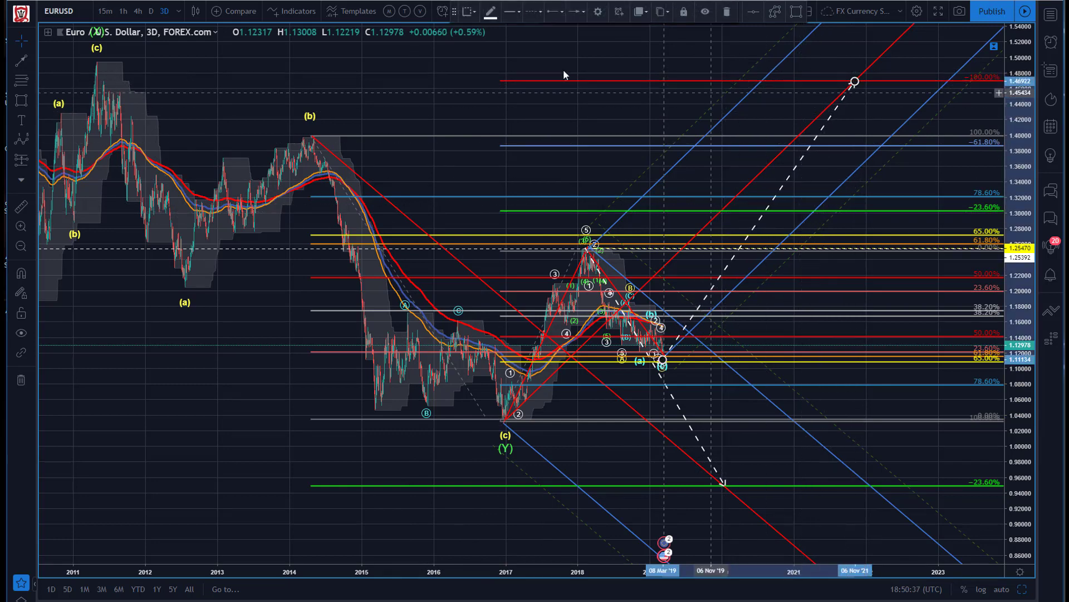
click(574, 53)
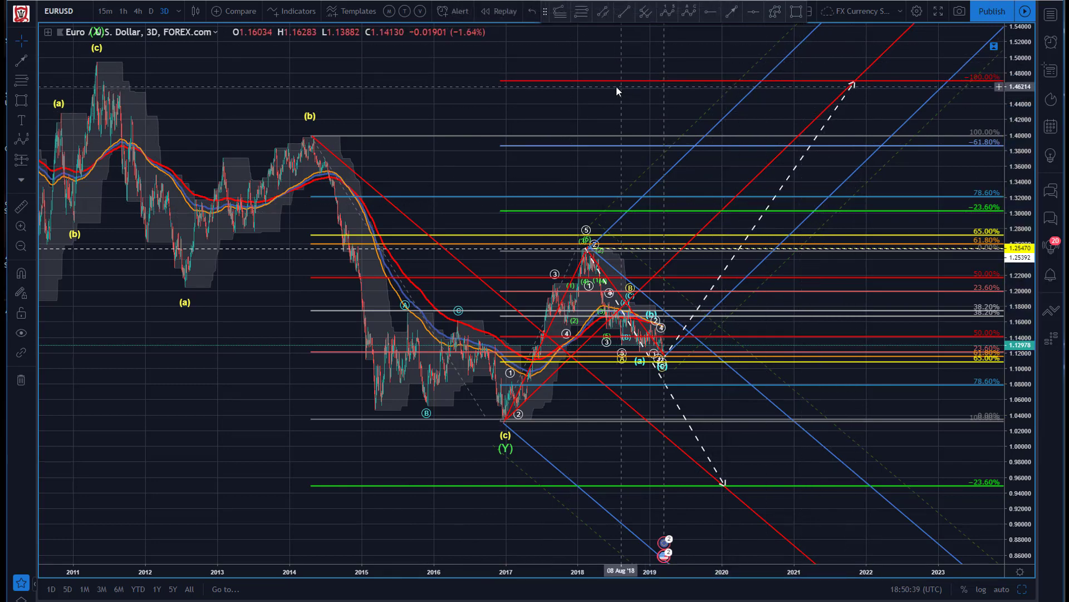
- Place an Elliott impulse wave from 1.02276: (1) at 1.33245, (2) at 1.06599, (3) at 1.49332, (4) at 1.33458 and (5) at 1.52308
click(667, 11)
click(504, 429)
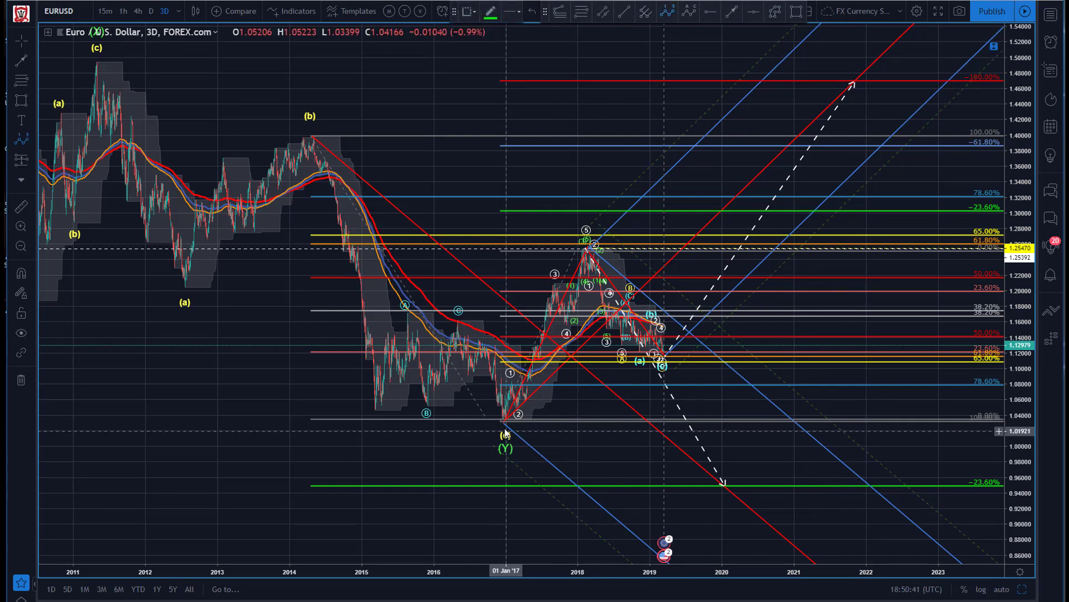
click(576, 188)
click(658, 395)
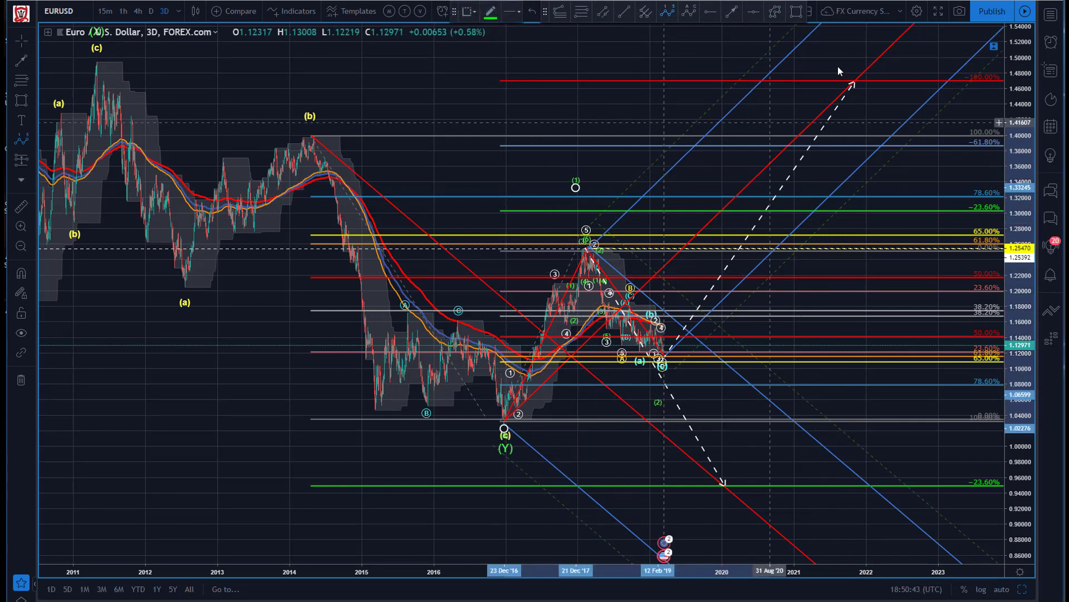
click(851, 62)
click(978, 41)
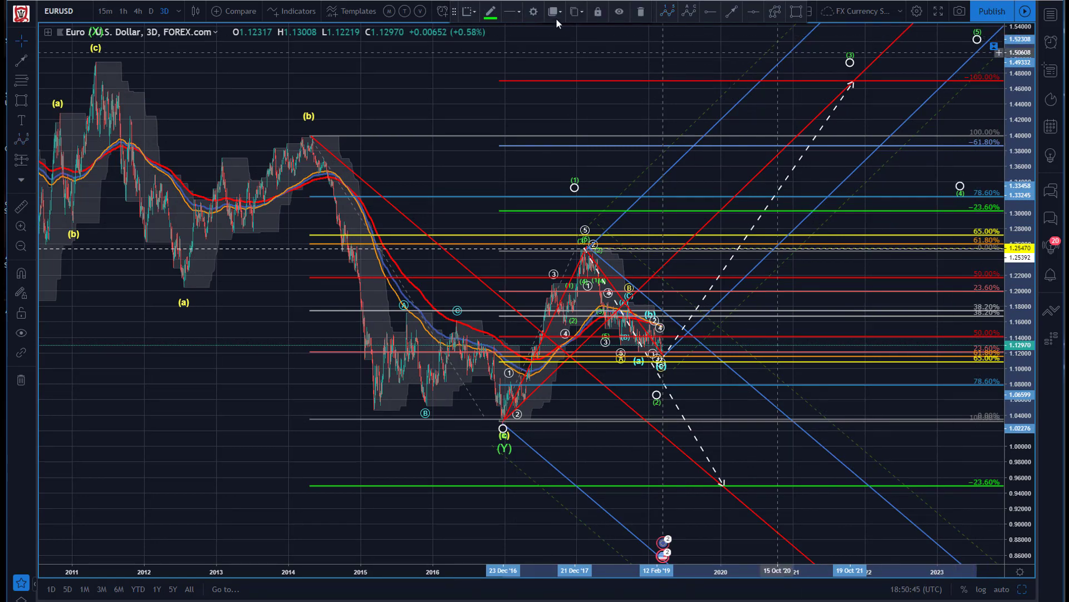
- Set the degree of the new impulse wave labels to Intermediate
click(528, 12)
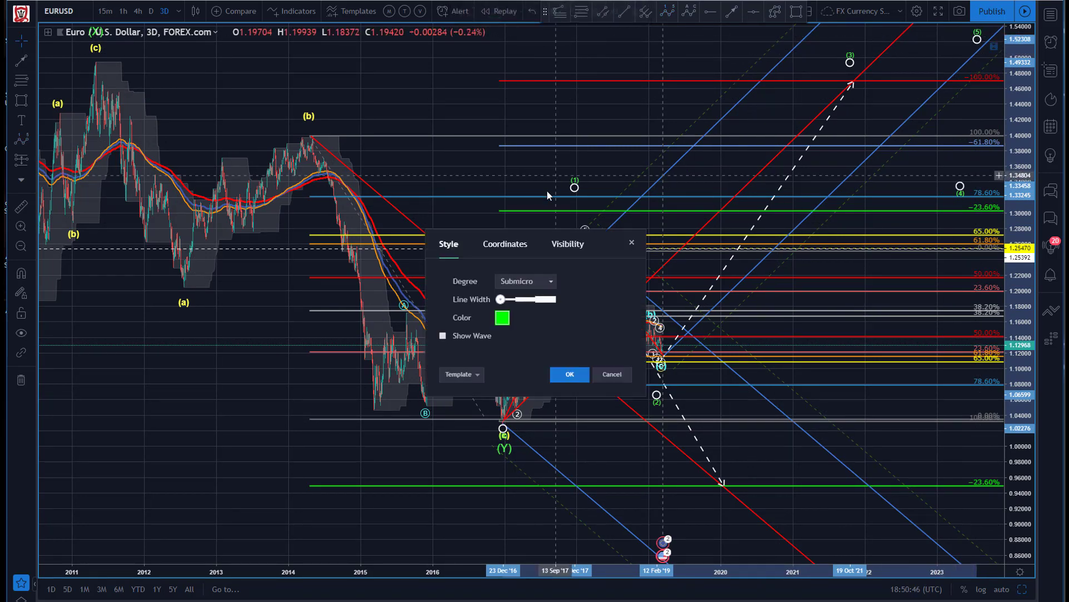
click(529, 286)
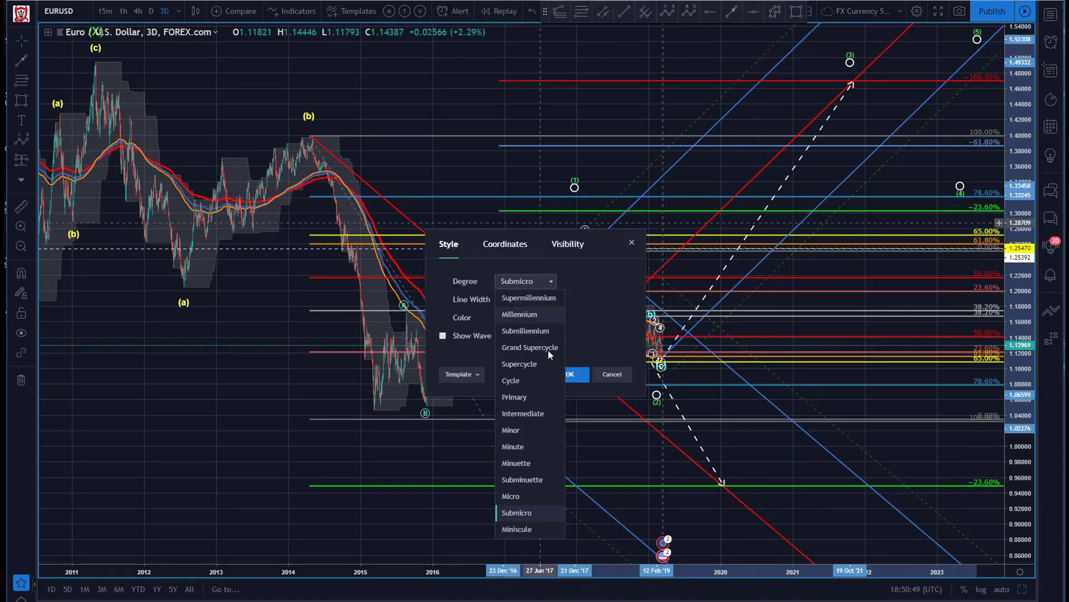
click(539, 412)
click(569, 374)
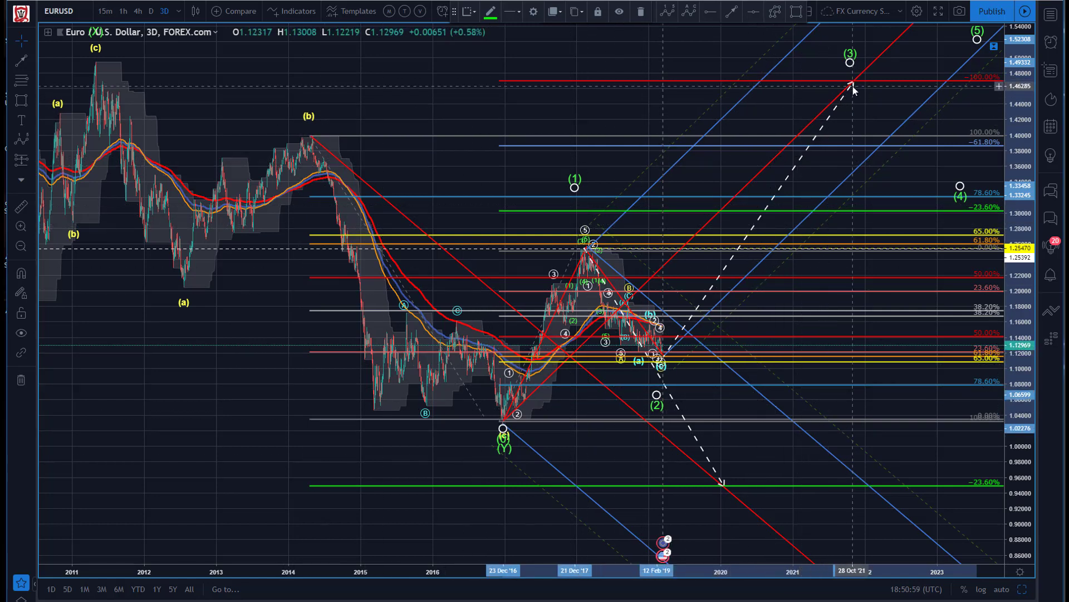
- Draw an unfilled zigzag polyline from the March 2019 low through about 1.30, 1.21, 1.42 and 1.34, ending at the upward arrow's tip
click(775, 11)
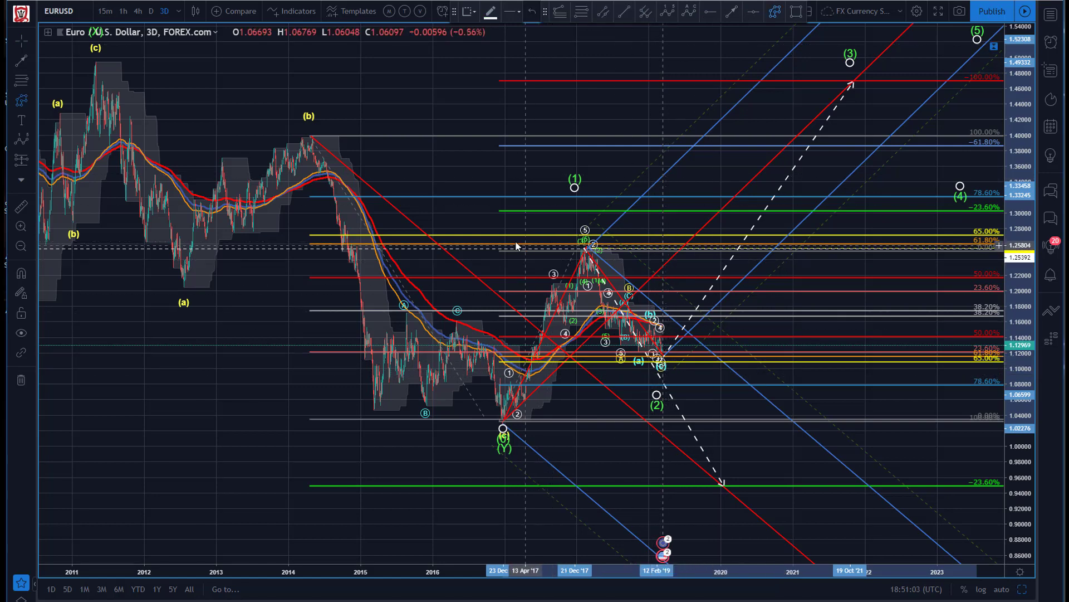
click(665, 356)
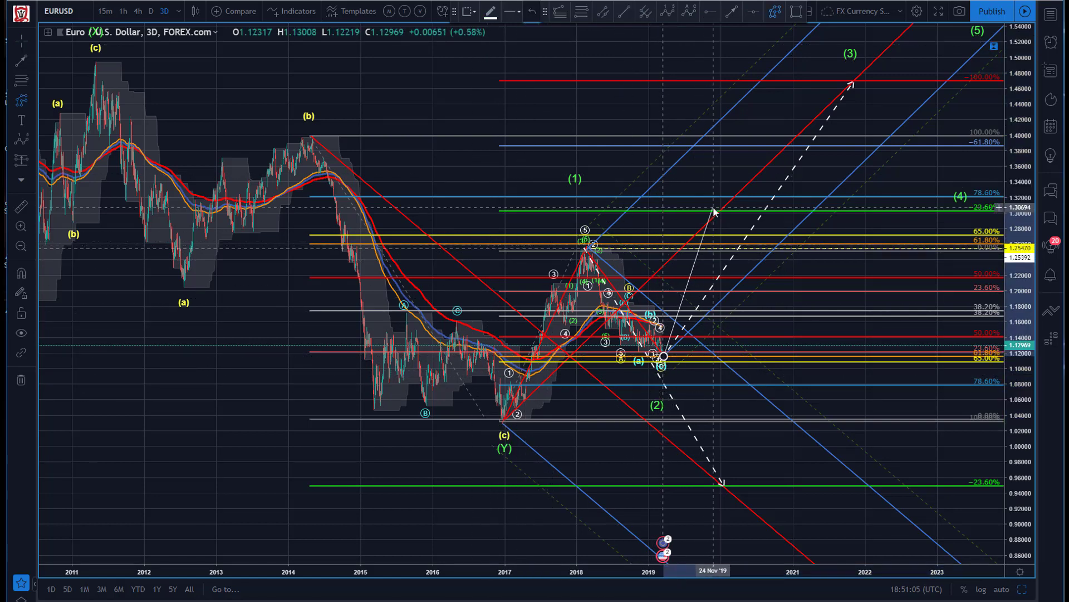
click(736, 283)
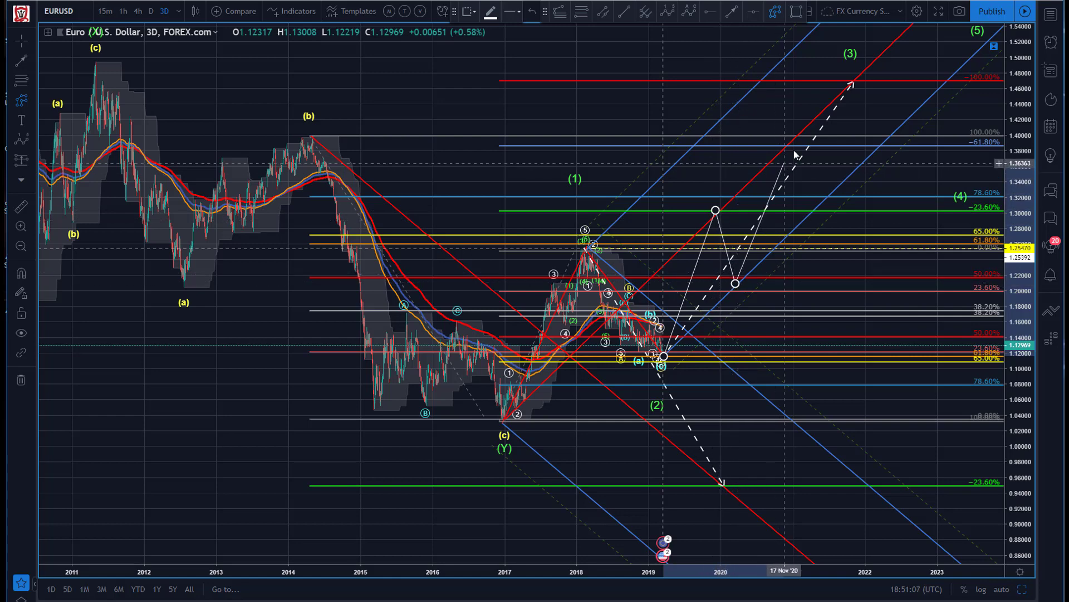
click(808, 121)
click(830, 180)
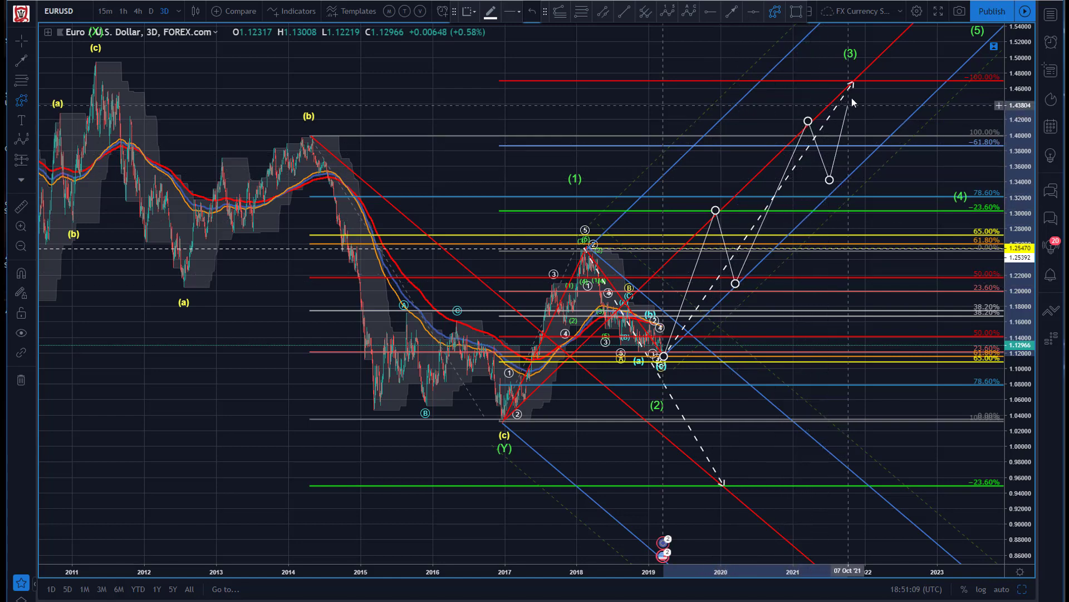
double_click(853, 85)
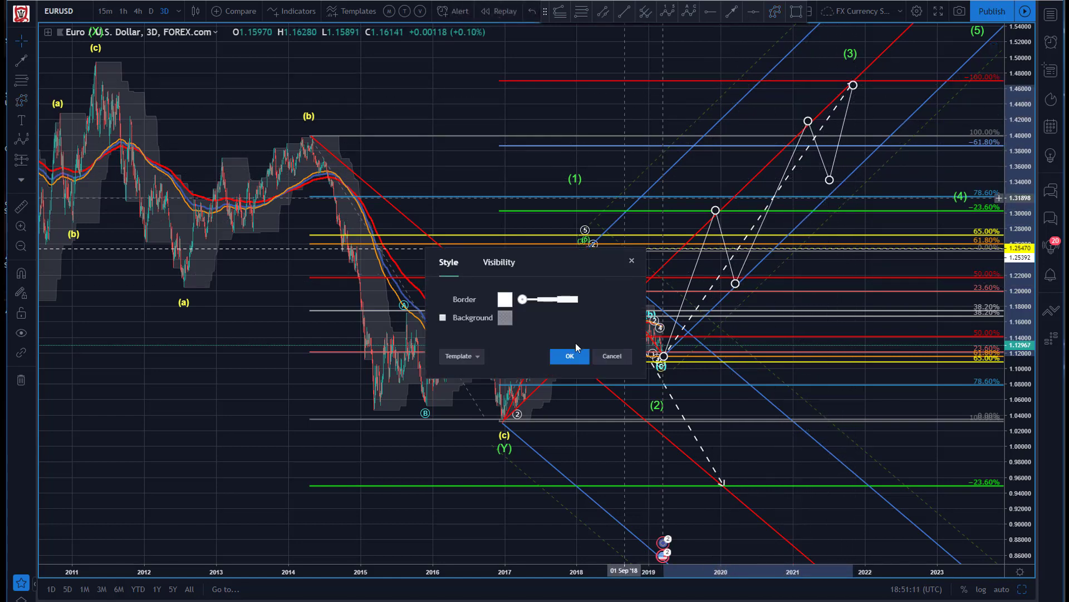
click(561, 361)
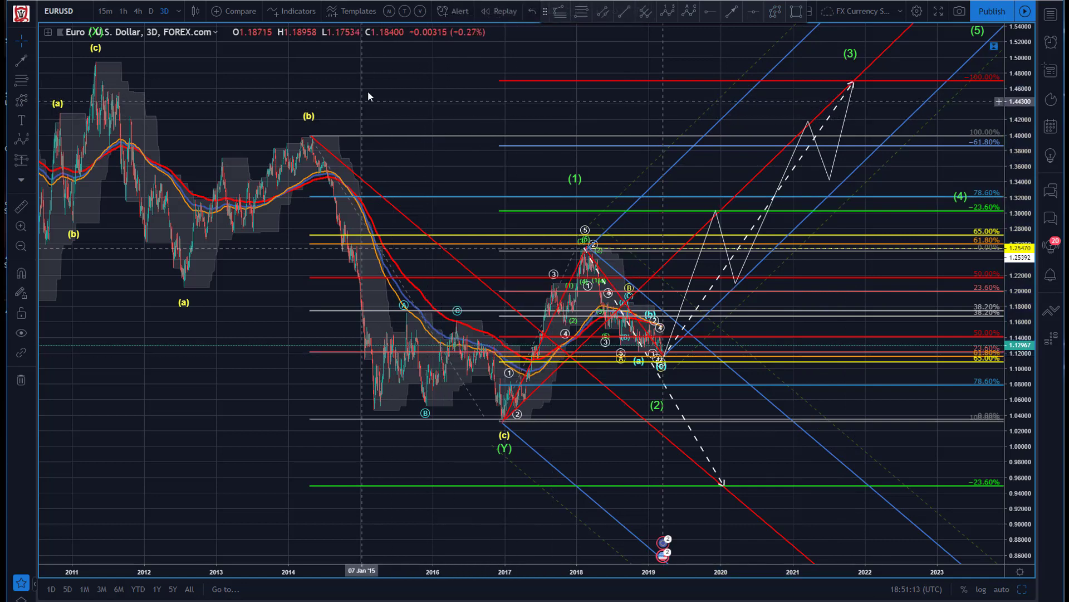
- Delete the dashed bearish arrow running from the March 2018 high down to February 2020
click(681, 410)
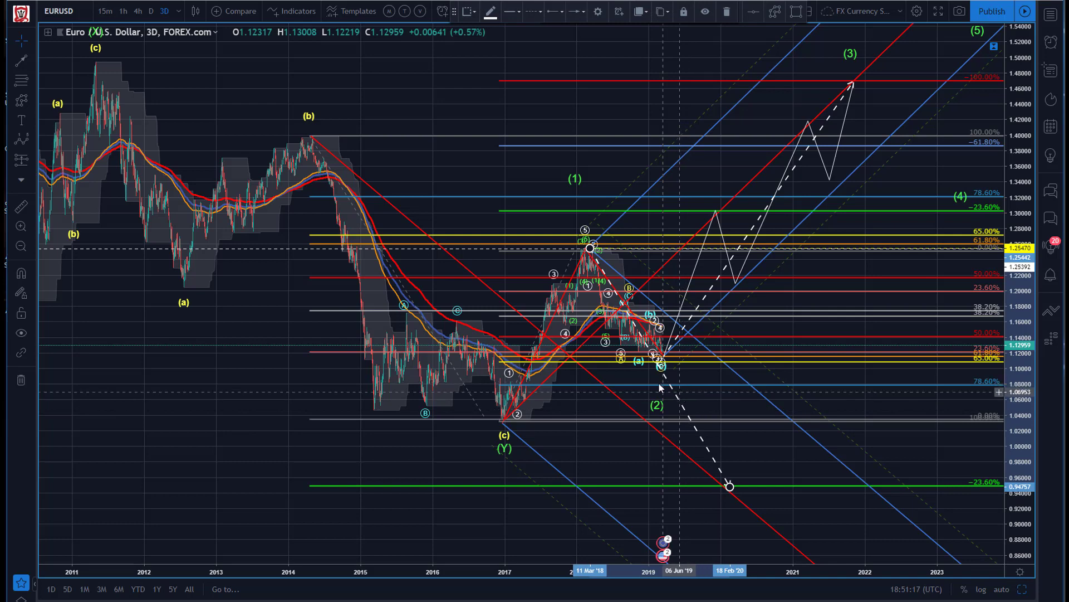
key(Delete)
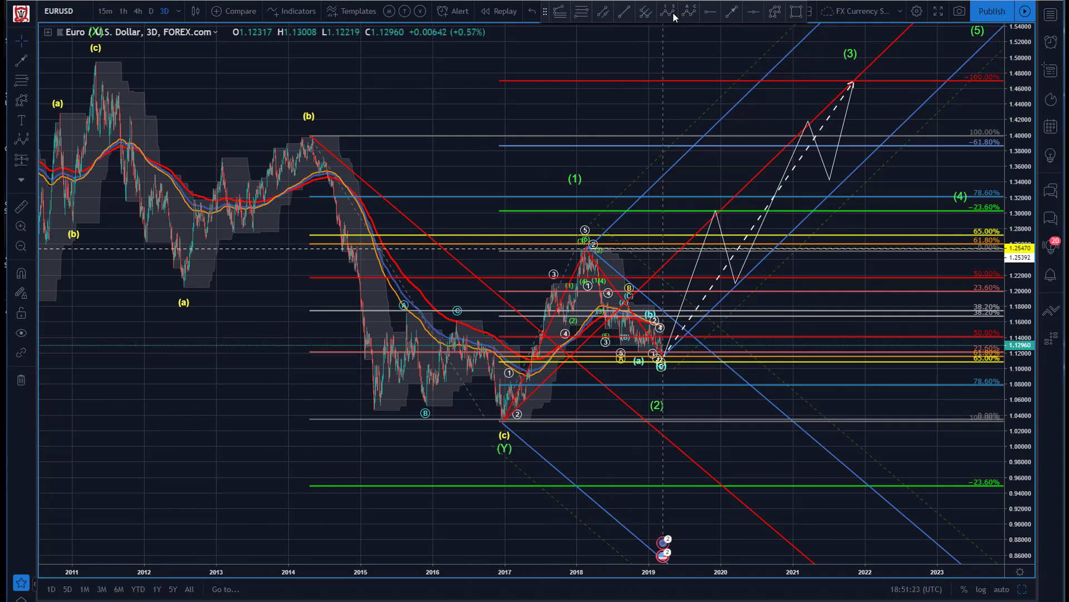
click(732, 11)
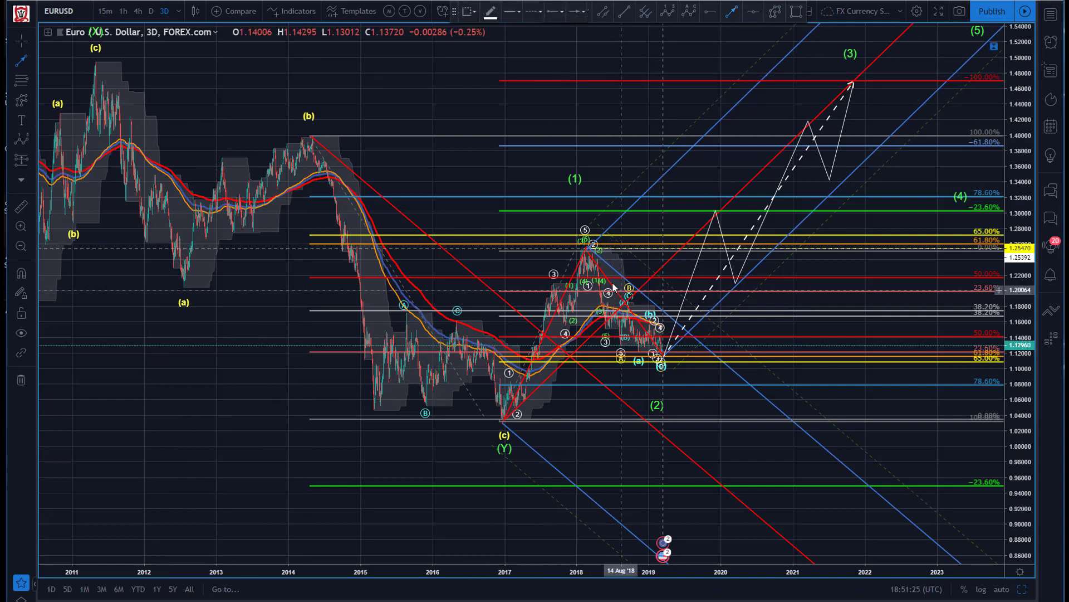
click(588, 245)
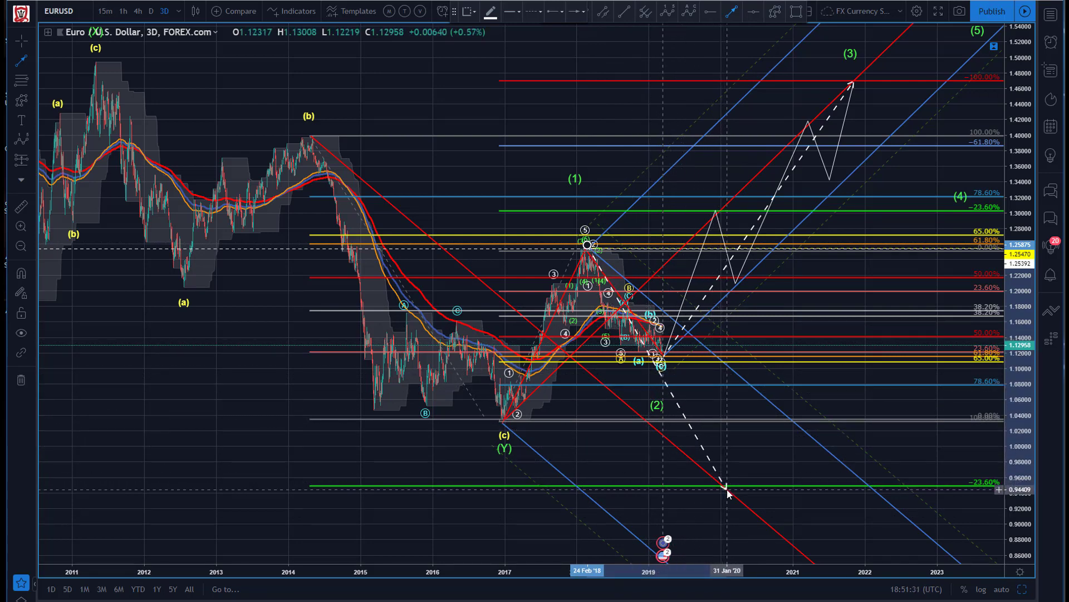
key(Escape)
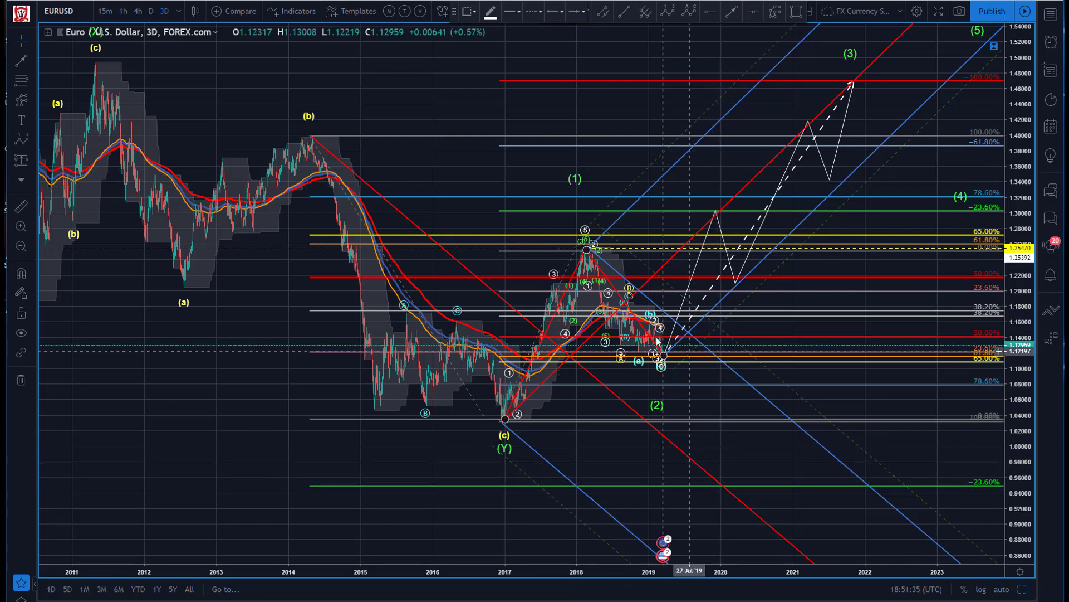
click(733, 12)
click(662, 357)
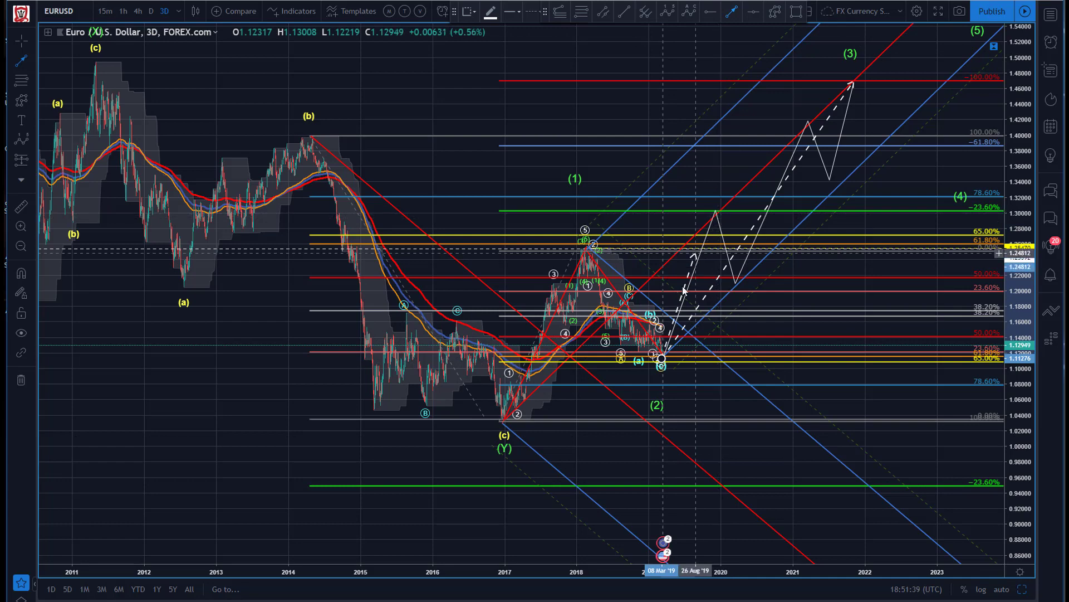
key(Escape)
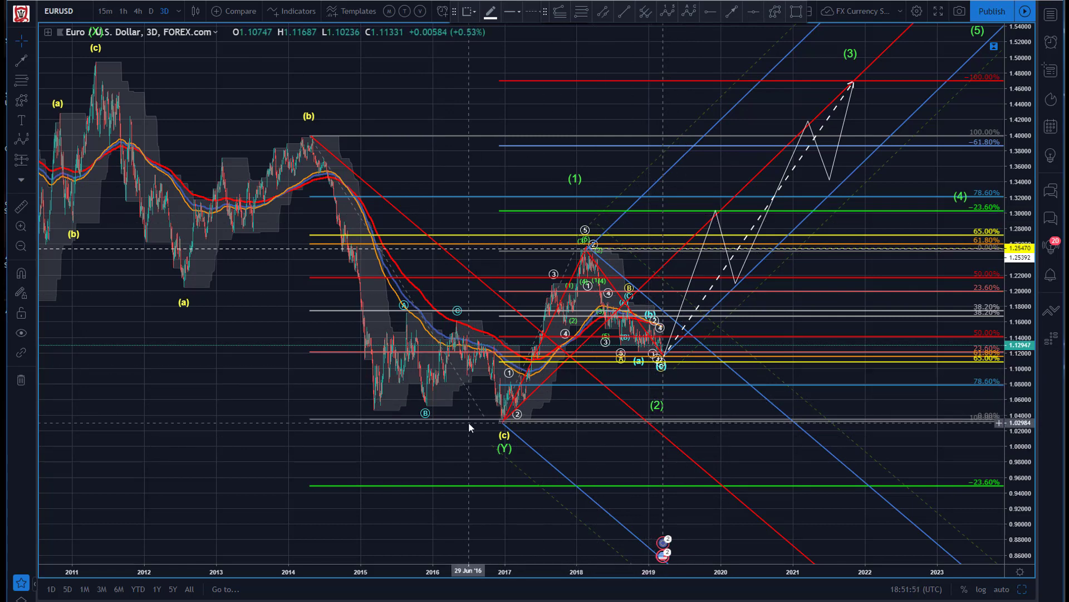
- Move the green wave (2) label down to about 1.033 on 15 June 2019
drag(658, 398, 681, 424)
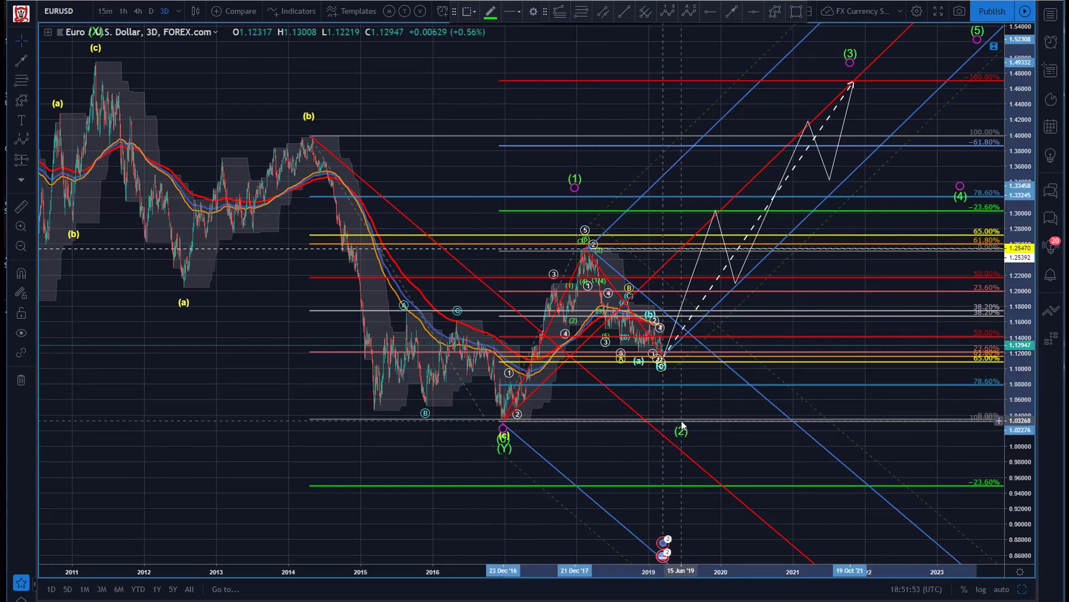
click(510, 86)
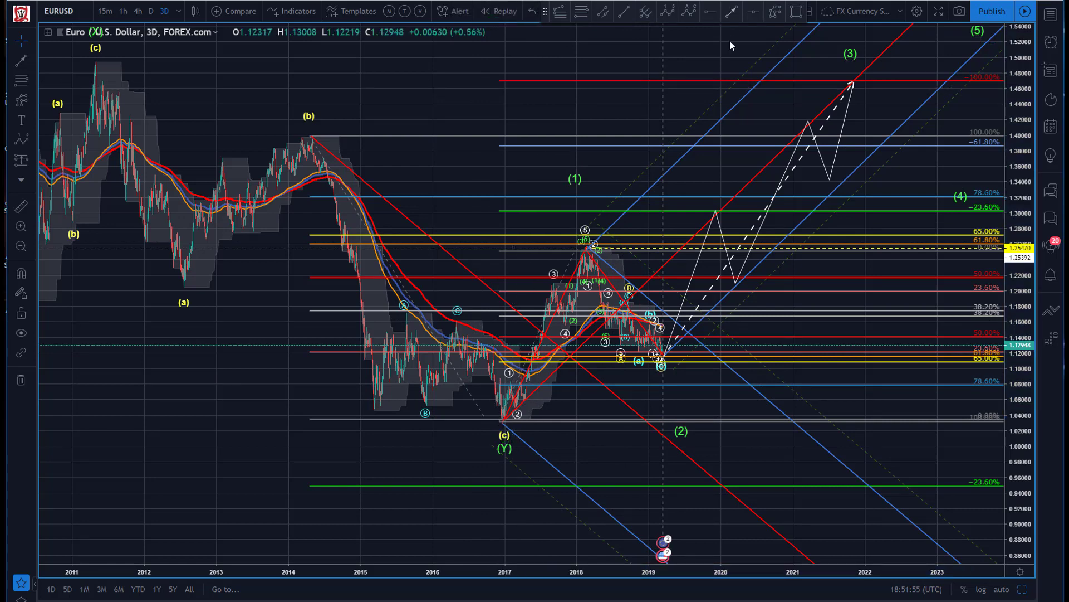
click(731, 12)
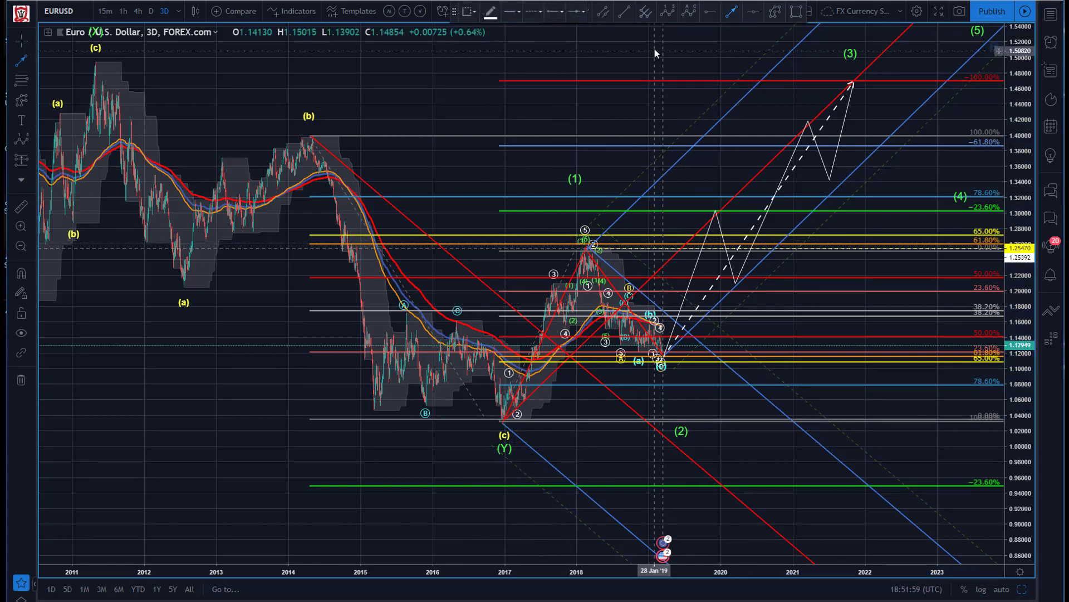
click(735, 19)
click(775, 11)
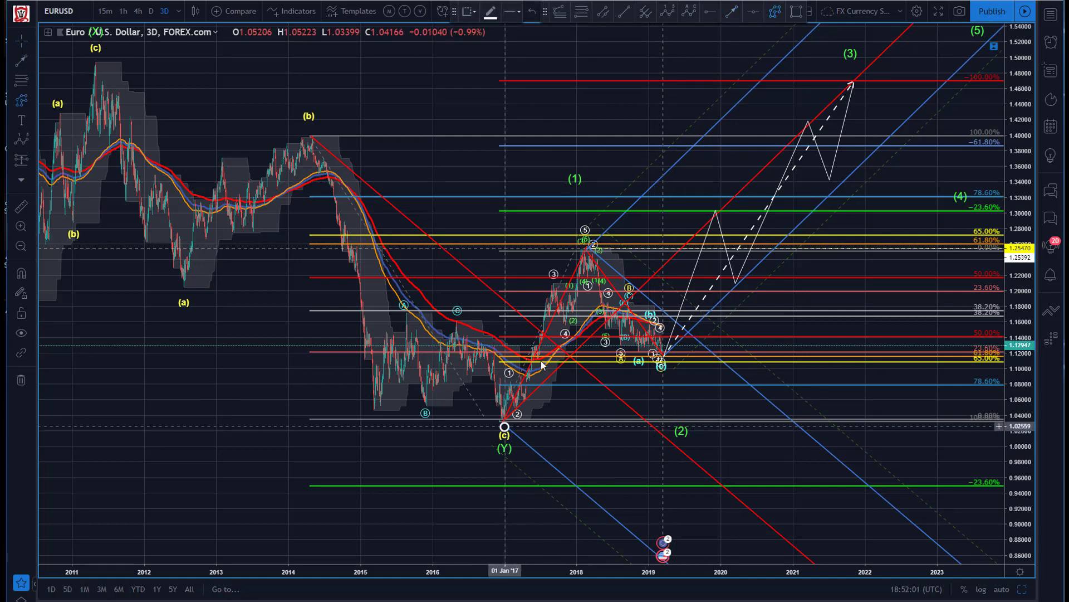
click(591, 242)
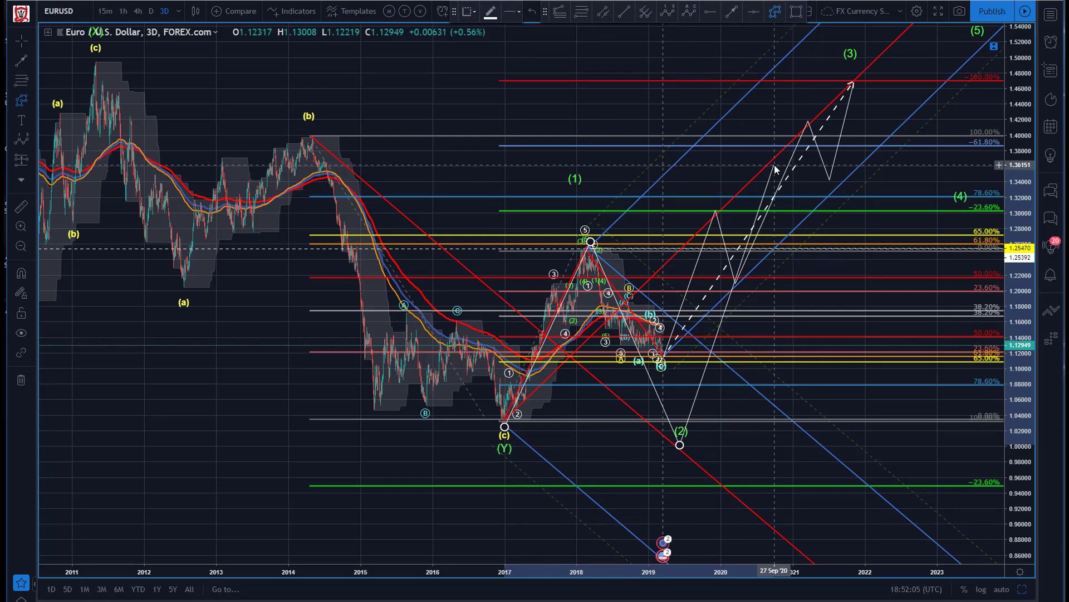
key(Escape)
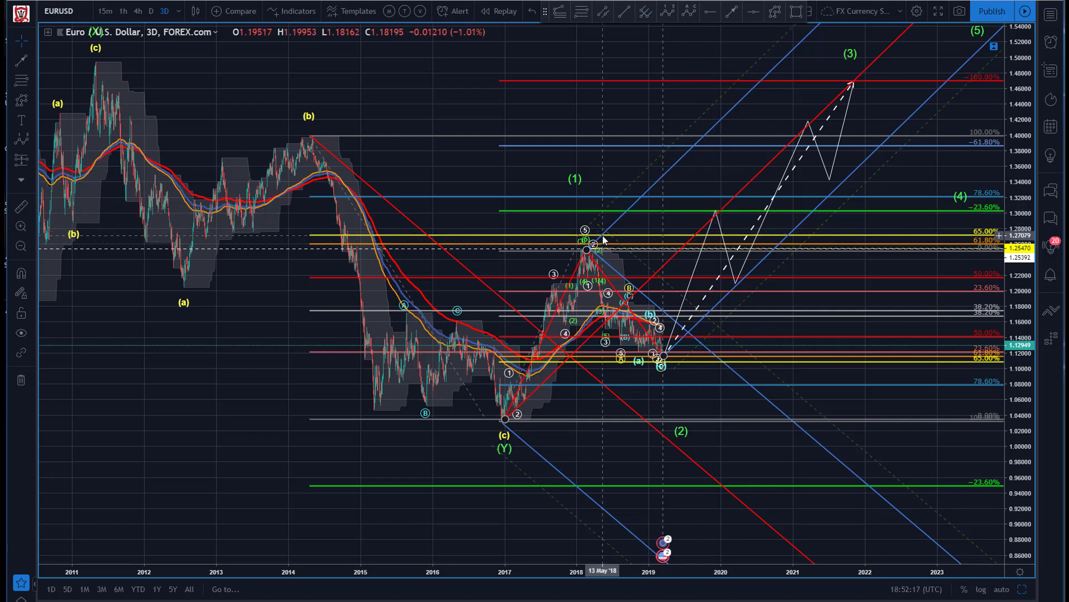
click(731, 11)
click(705, 230)
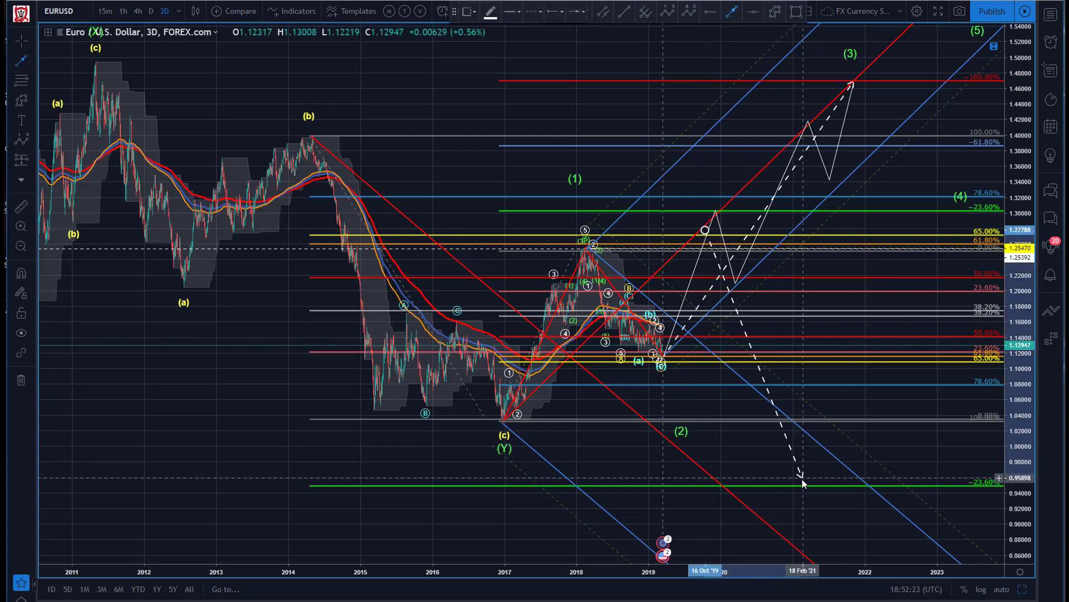
key(Escape)
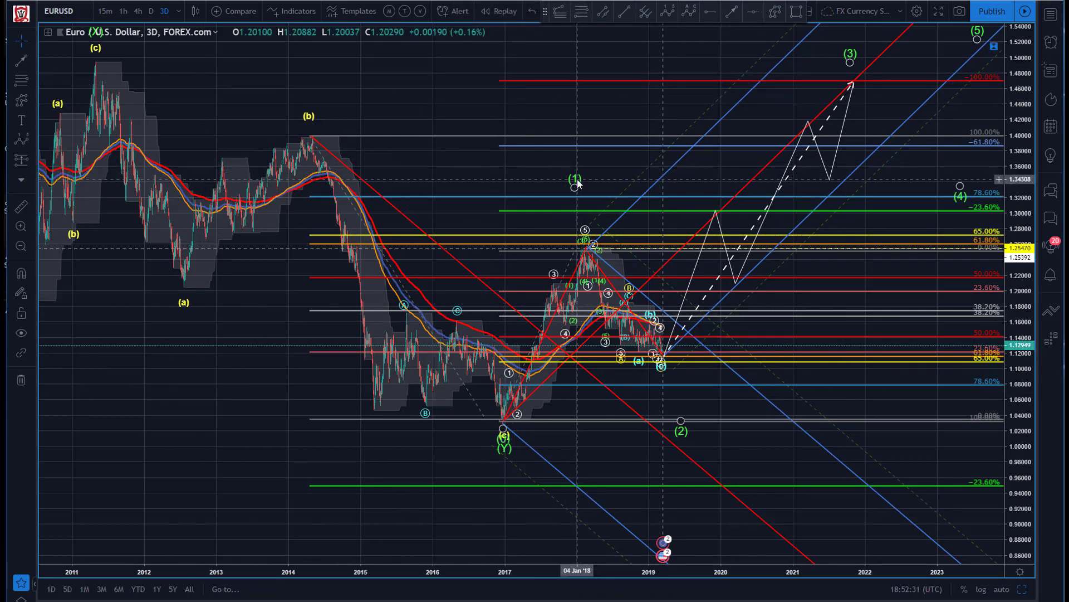
- Move the green wave (1) point to 1.29772 on 12 February 2018 and wave (2) to just below the March 2019 low
drag(574, 182, 582, 214)
click(399, 71)
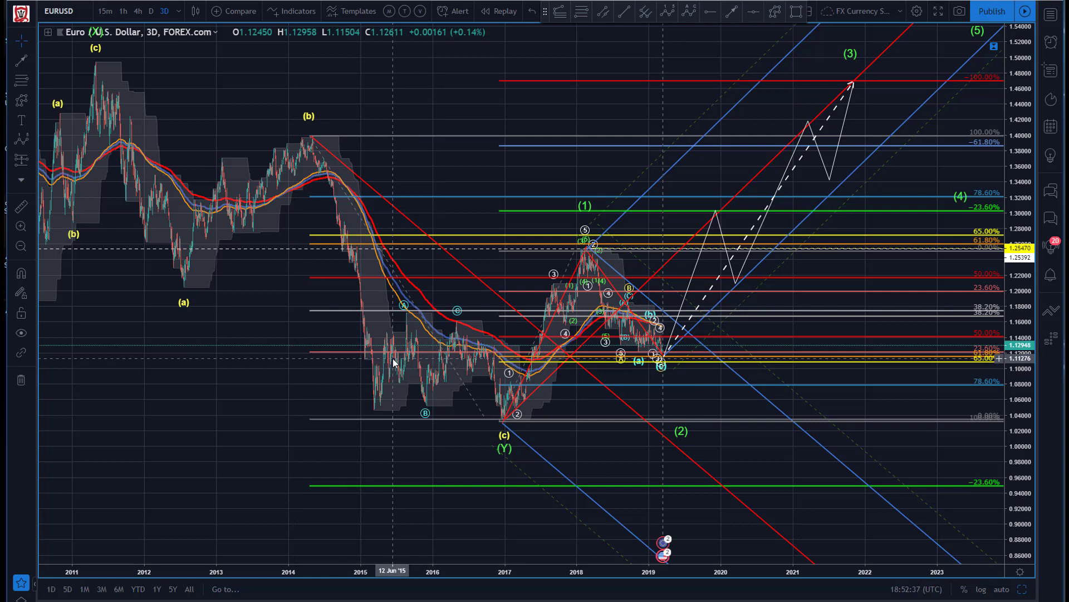
click(681, 430)
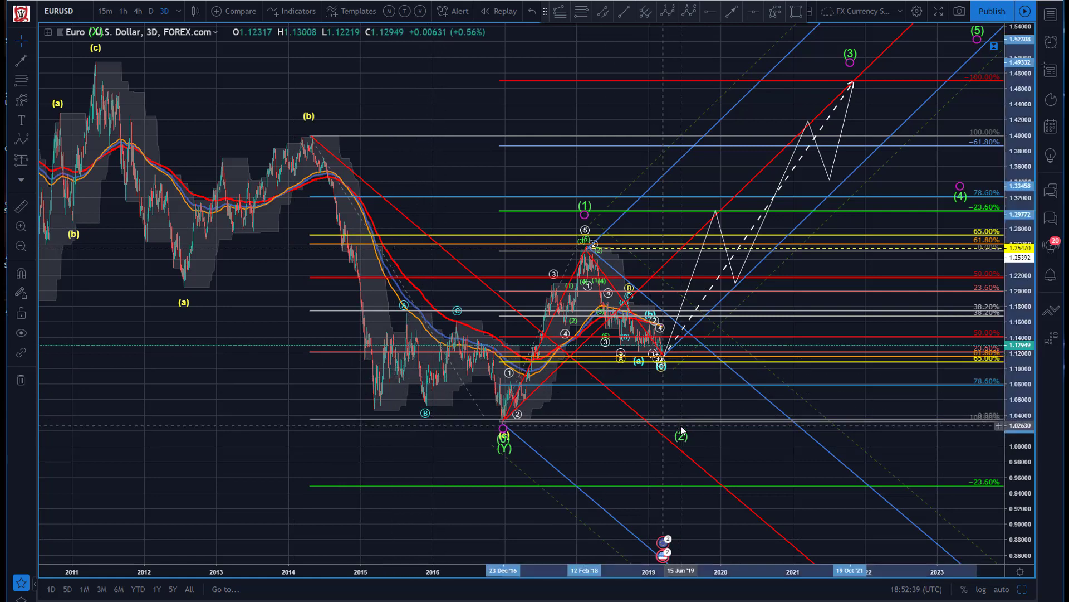
drag(681, 430, 663, 377)
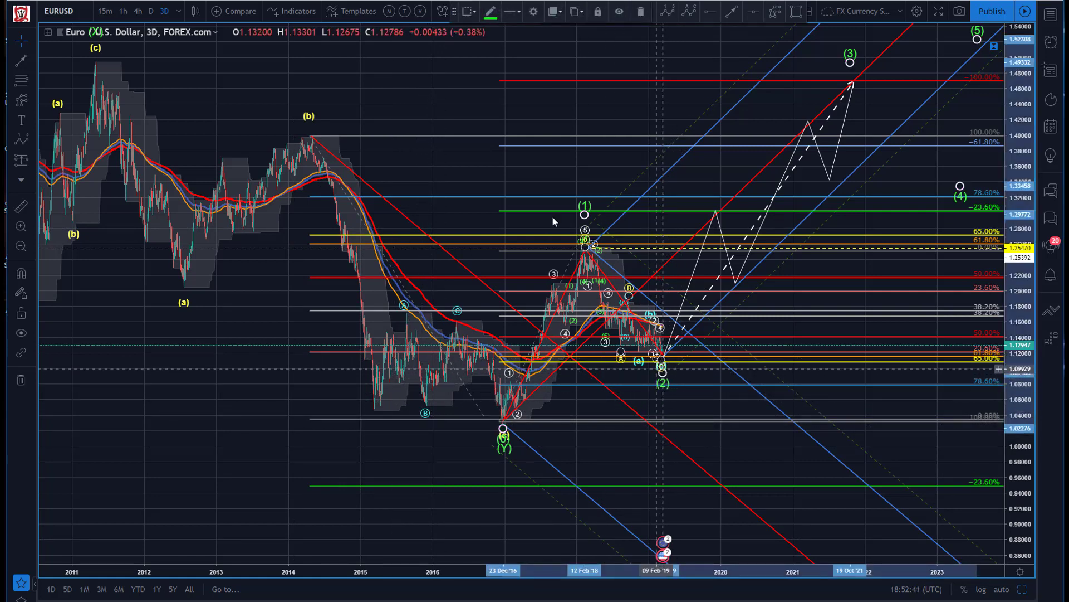
click(553, 221)
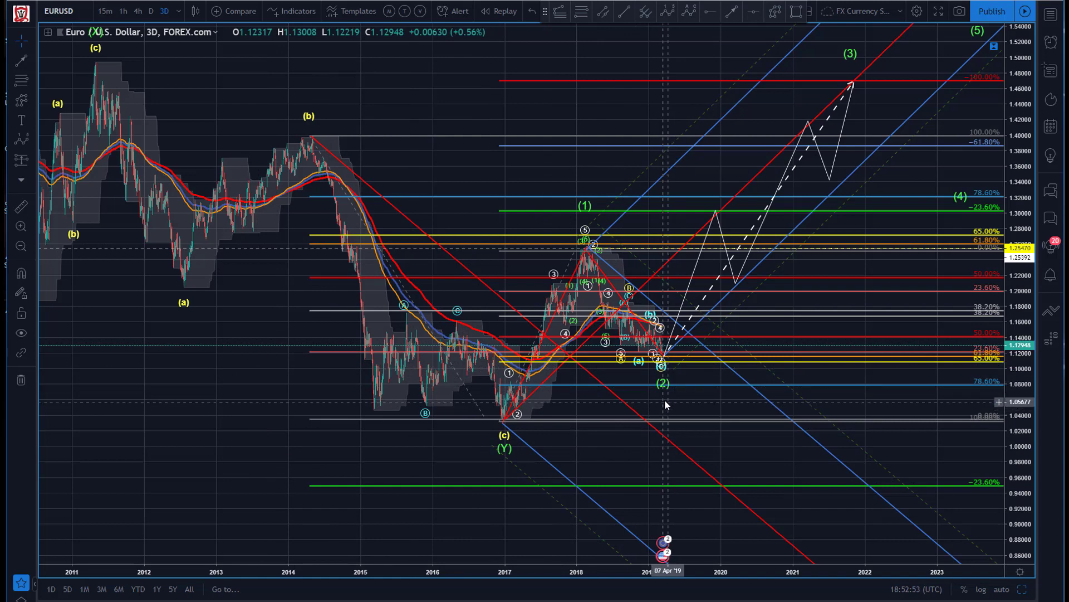
click(662, 378)
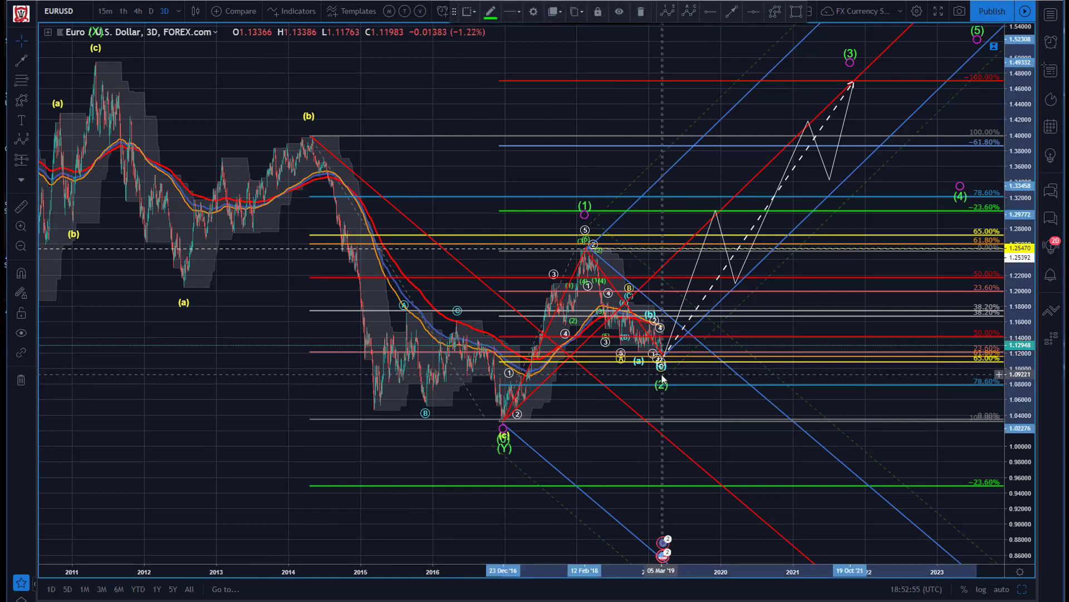
click(409, 471)
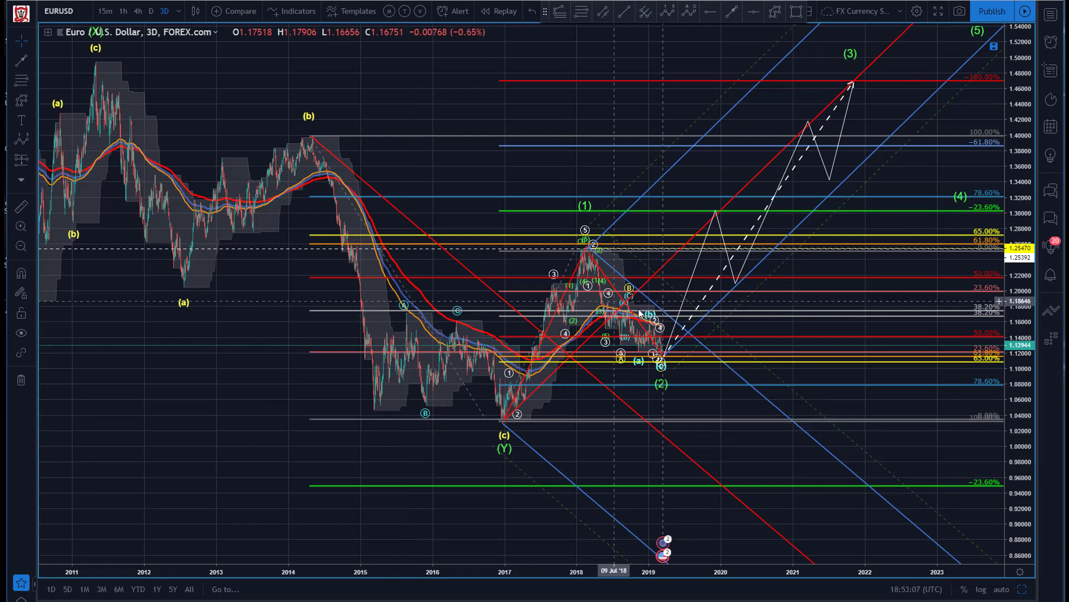
- Shift the first peak of the zigzag polyline to about 1.297 in early January 2020
click(714, 228)
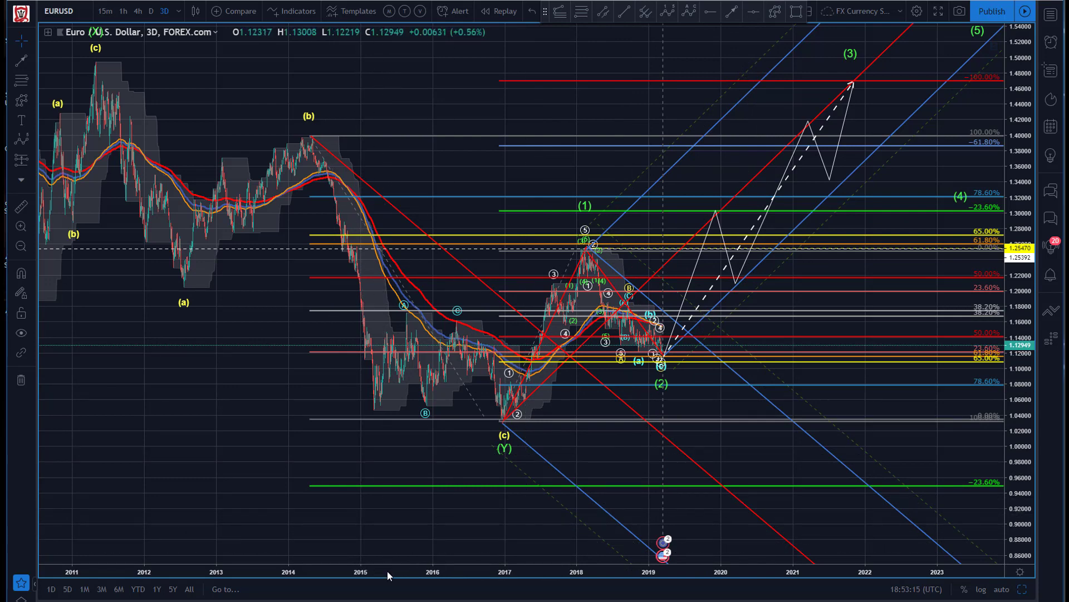
drag(387, 570, 329, 453)
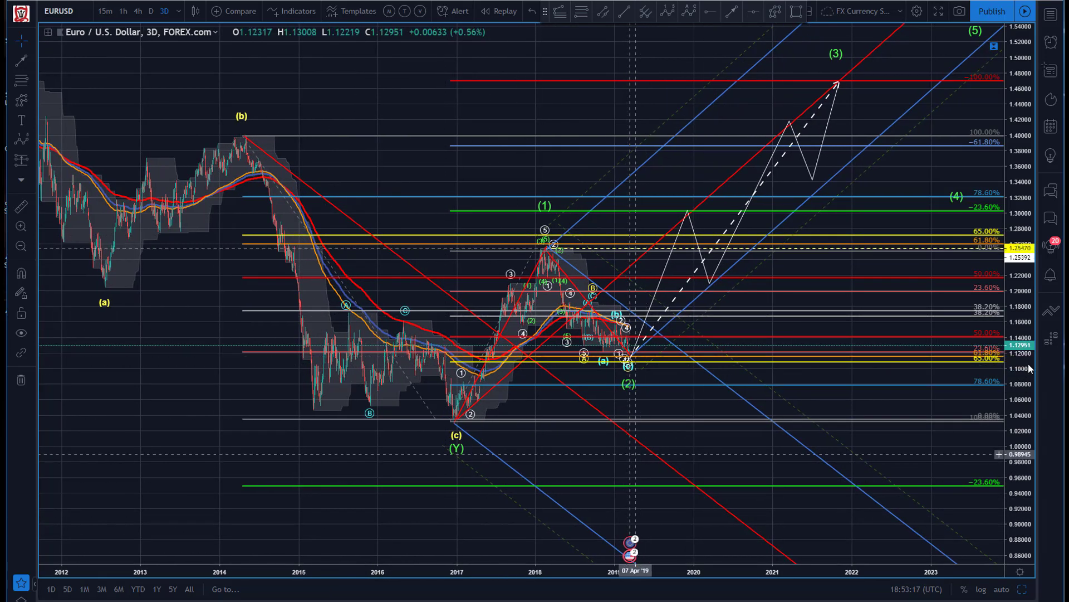
drag(1022, 317, 1022, 295)
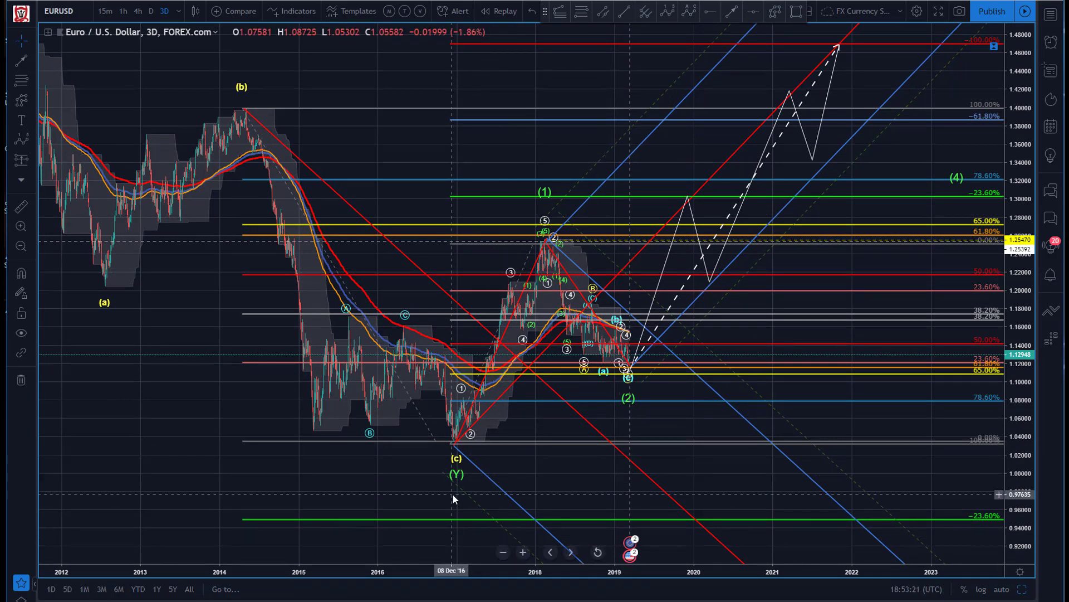
click(436, 441)
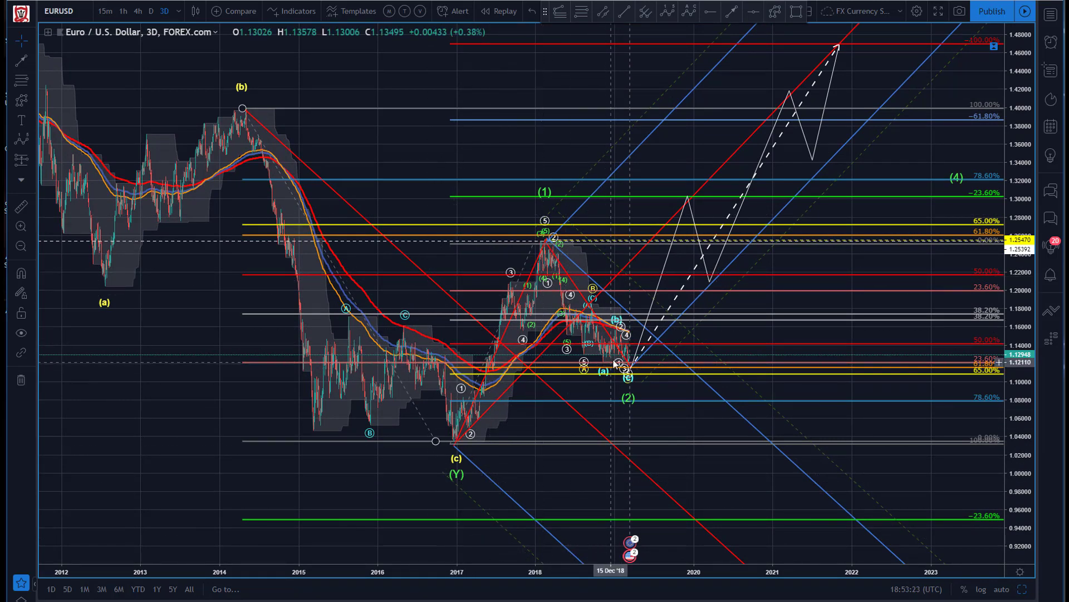
click(651, 378)
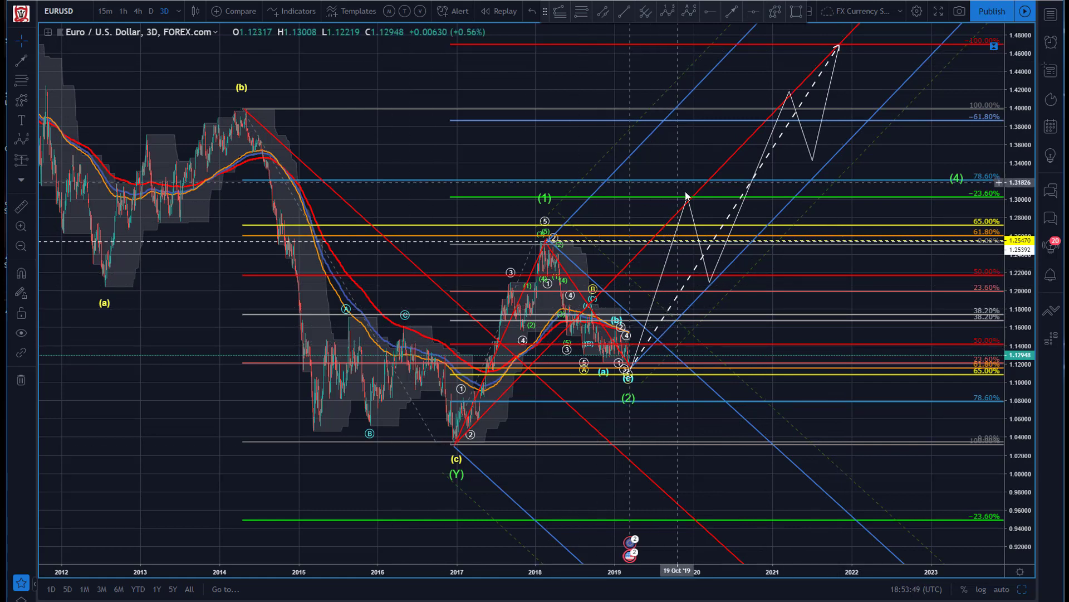
drag(687, 201, 694, 202)
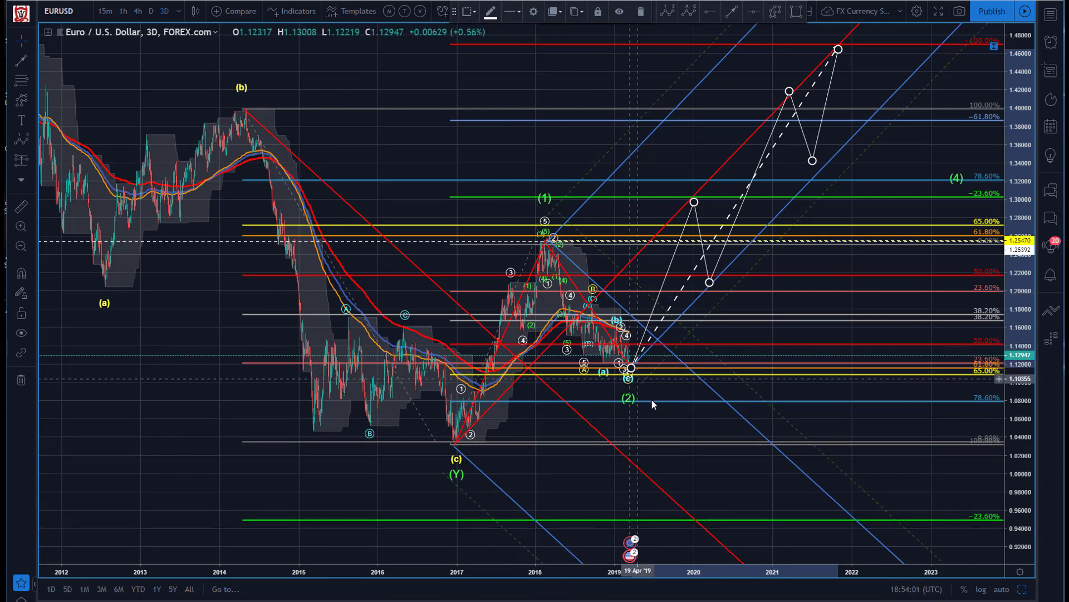
drag(319, 499, 387, 507)
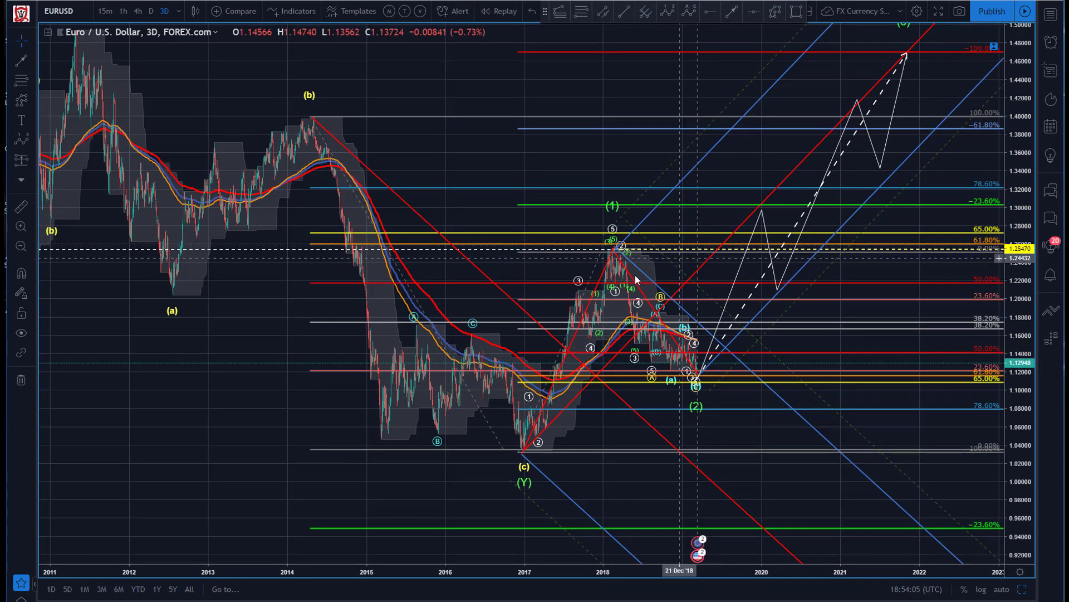
click(694, 378)
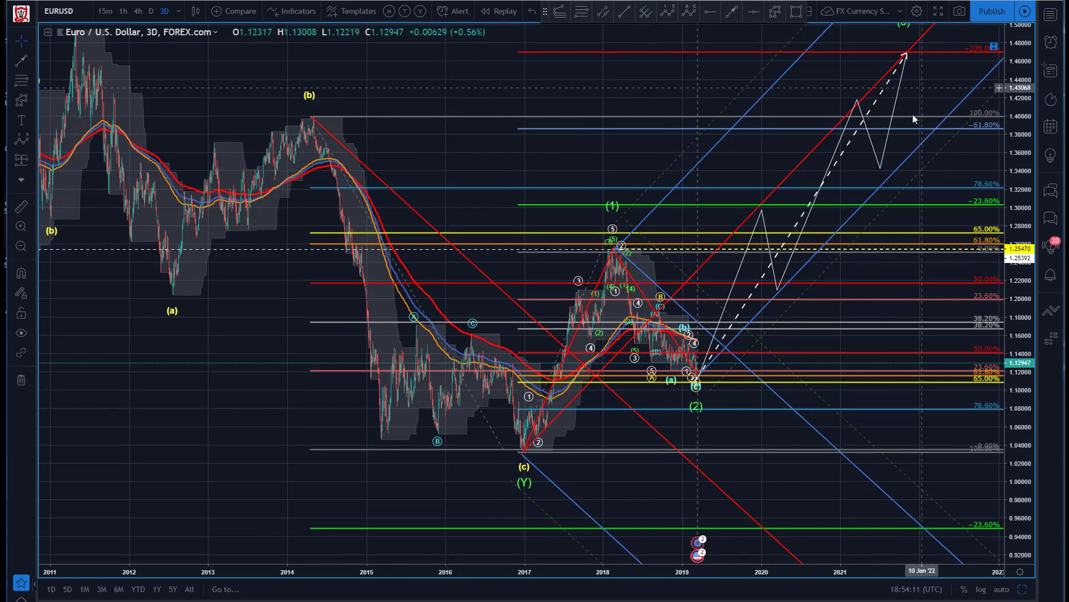
- Fine-tune the zigzag polyline's first peak to about 1.300 in mid-December 2019
drag(484, 98, 405, 79)
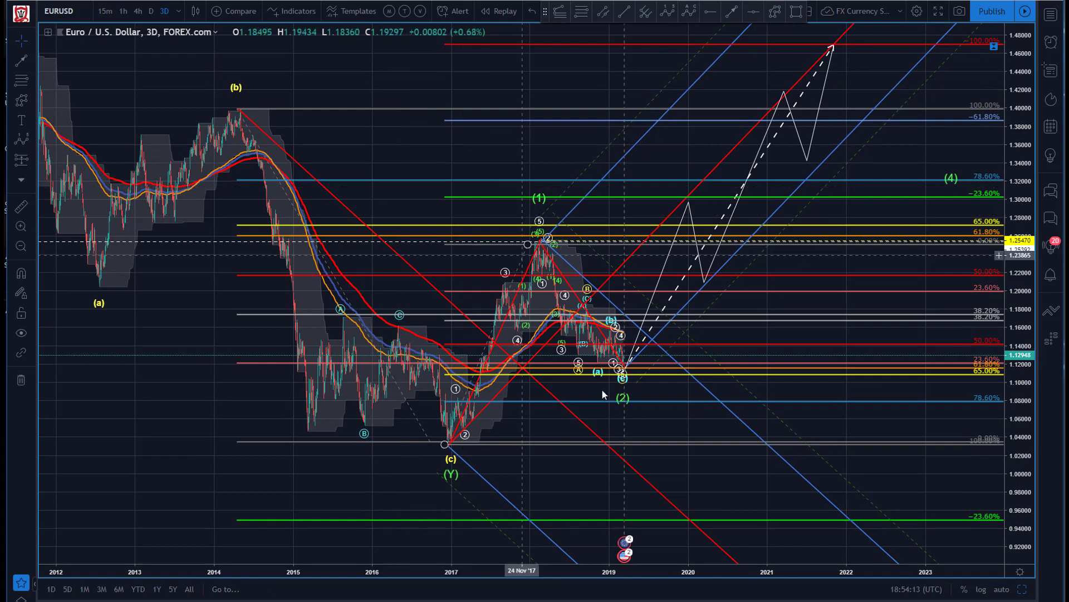
click(624, 391)
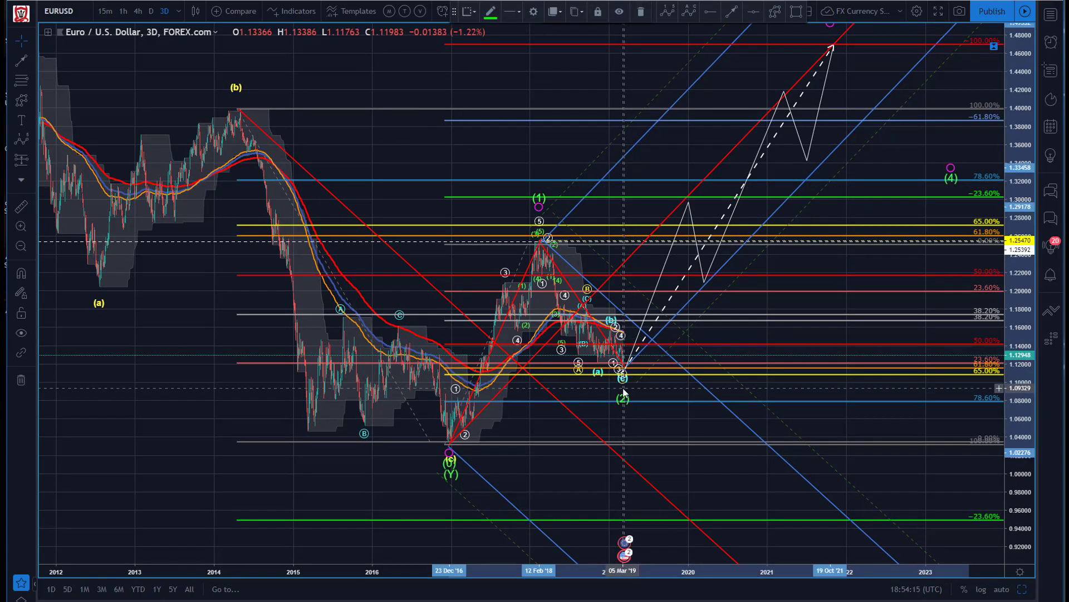
click(392, 75)
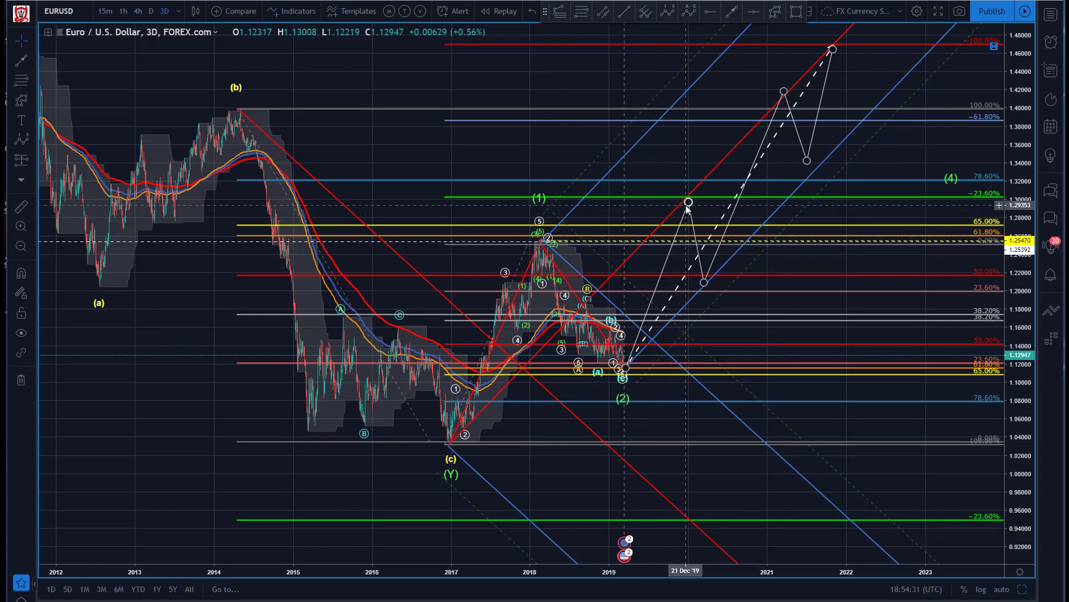
mouse_move(689, 204)
mouse_down()
mouse_move(676, 233)
mouse_move(537, 241)
mouse_move(692, 201)
mouse_up()
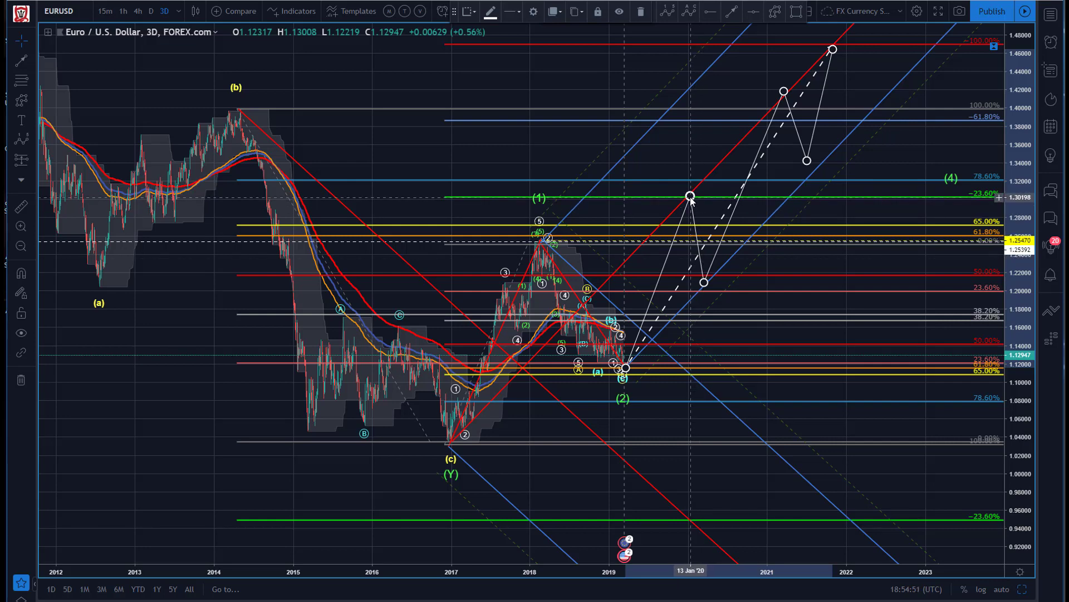
mouse_move(690, 196)
mouse_down()
mouse_move(716, 115)
mouse_move(687, 201)
mouse_up()
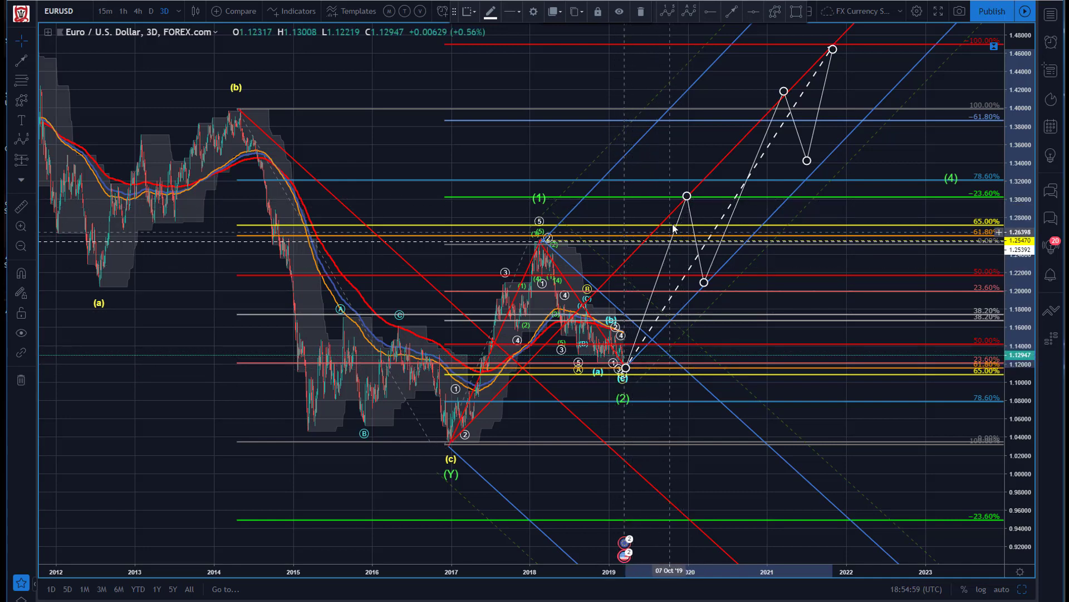
drag(719, 165, 685, 201)
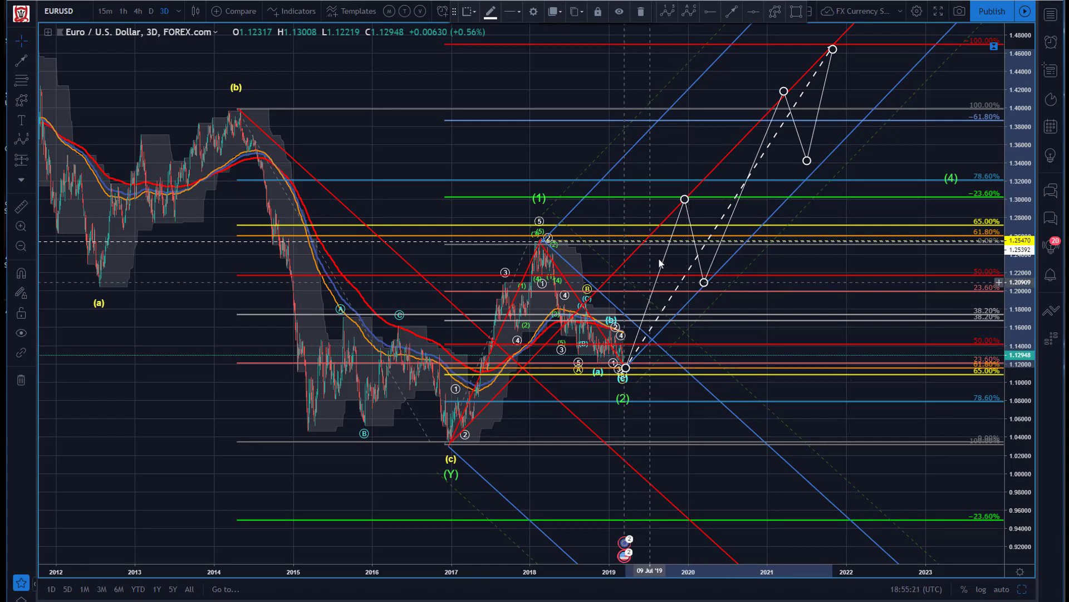
click(512, 142)
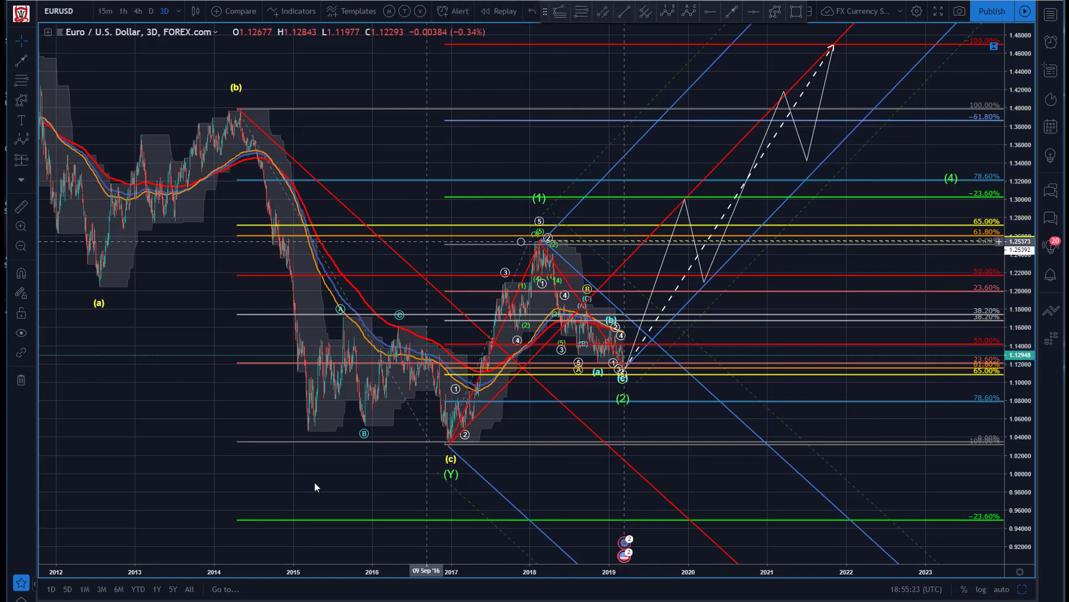
- Draw a long position from the March 2019 price with entry 1.13069, target 1.30017 and stop 1.10475, widened into 2020
scroll(446, 568, up, 3)
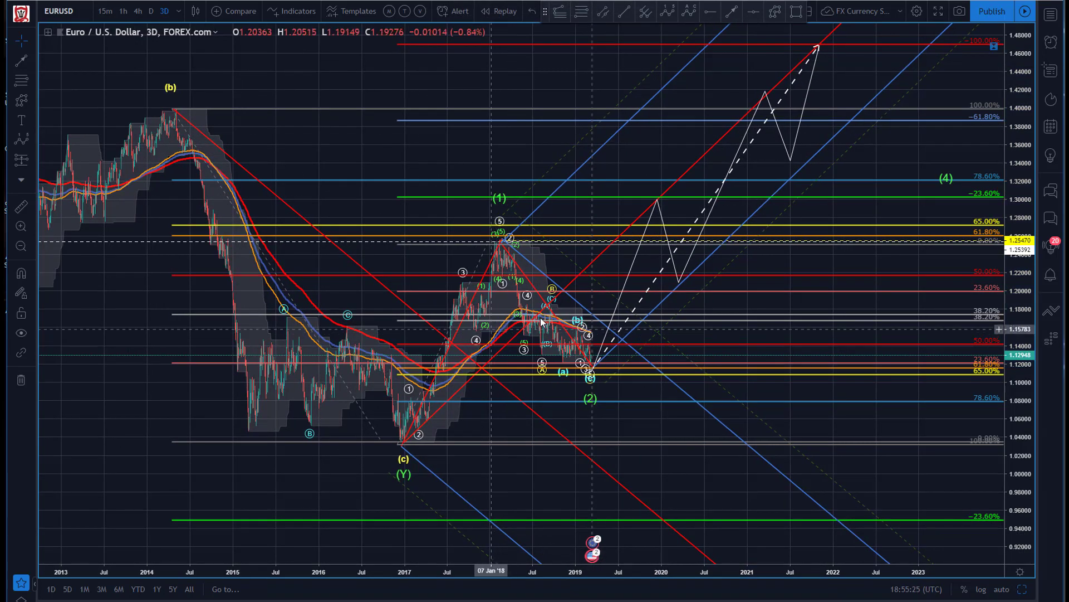
click(33, 159)
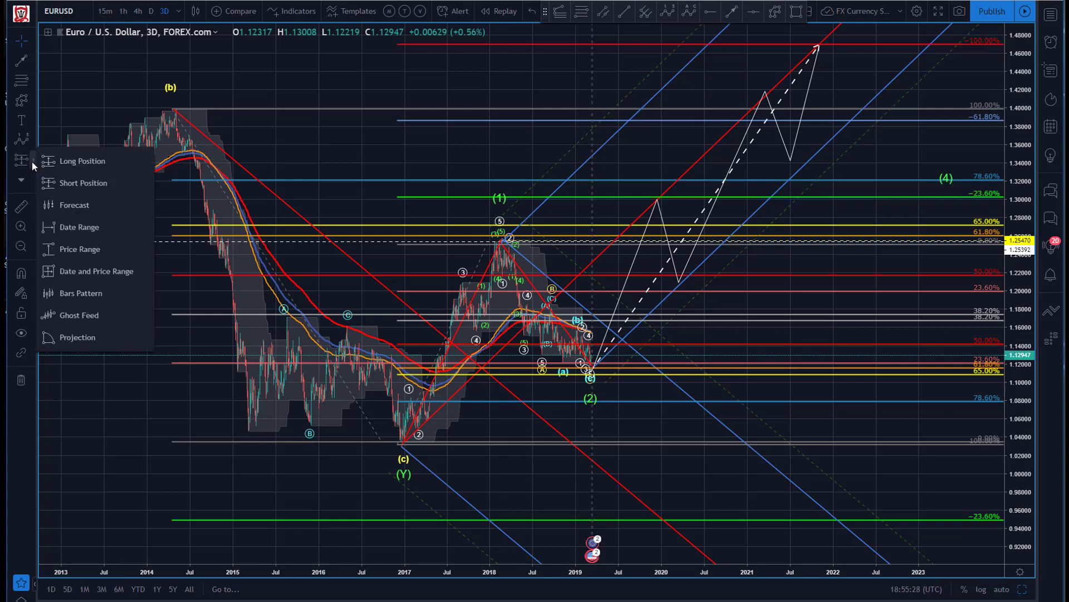
click(62, 161)
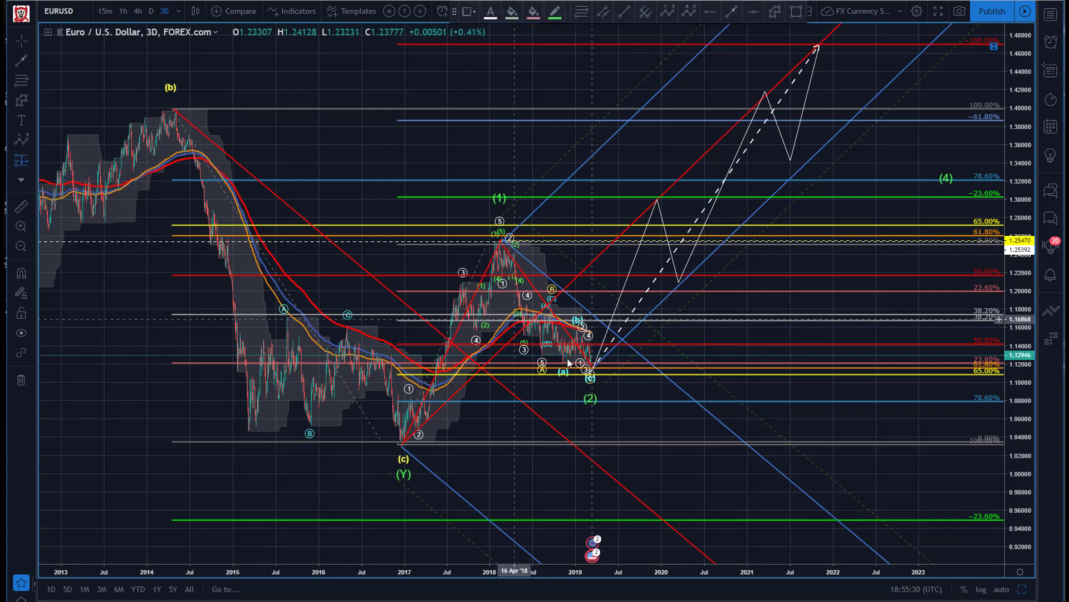
click(600, 354)
drag(620, 287, 620, 199)
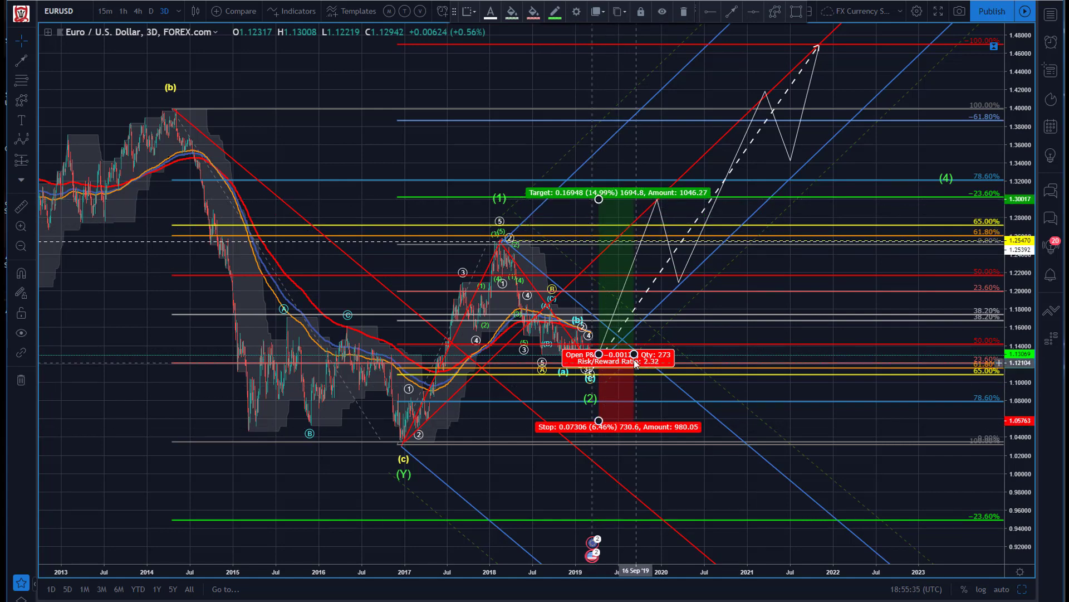
drag(634, 354, 693, 354)
drag(599, 421, 607, 382)
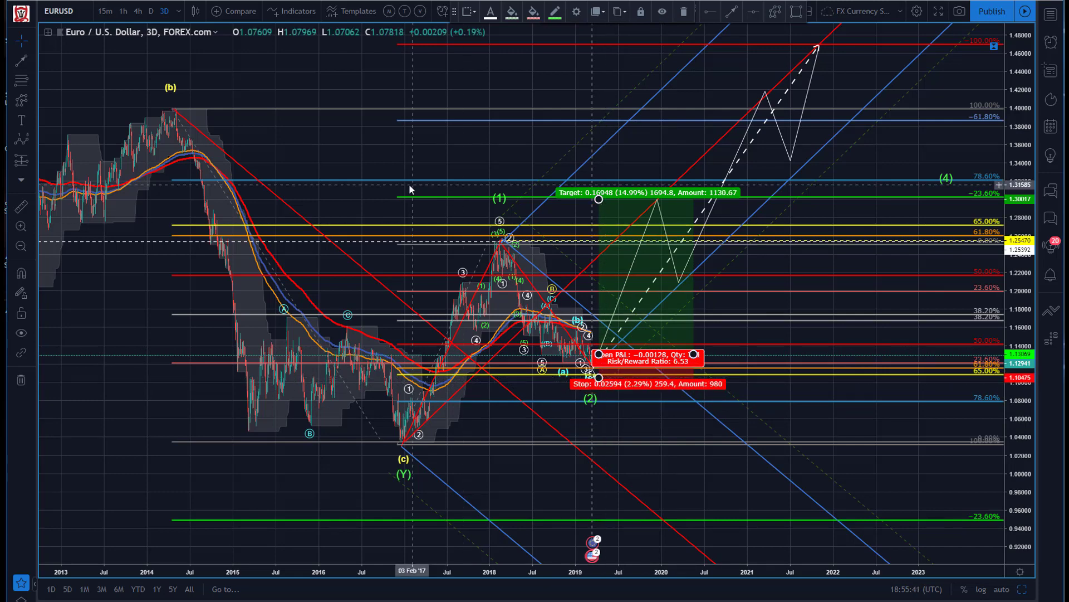
click(443, 209)
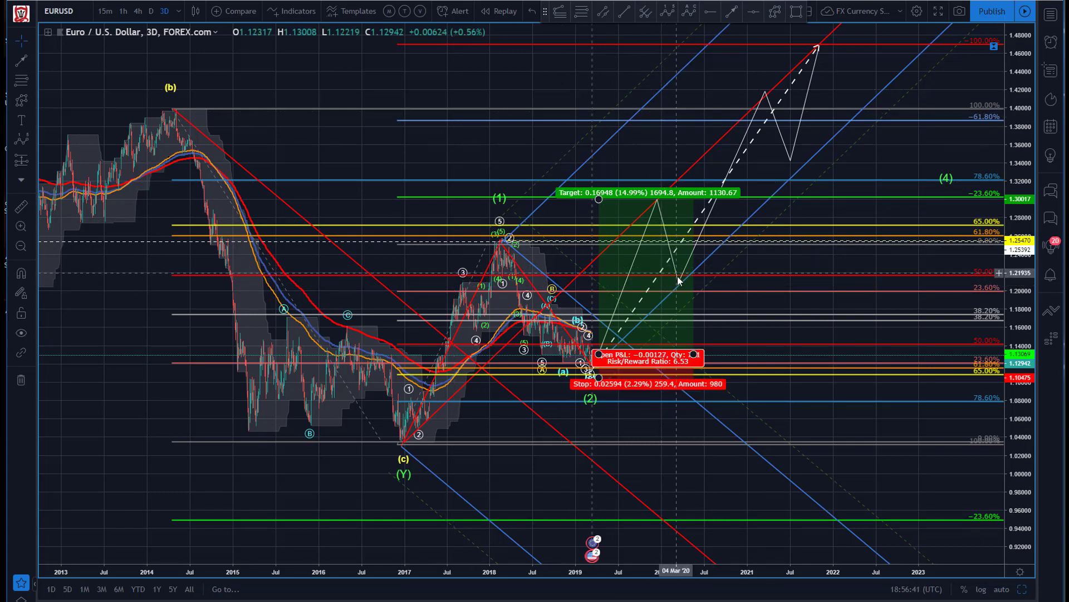
- Delete the long position drawing
click(657, 207)
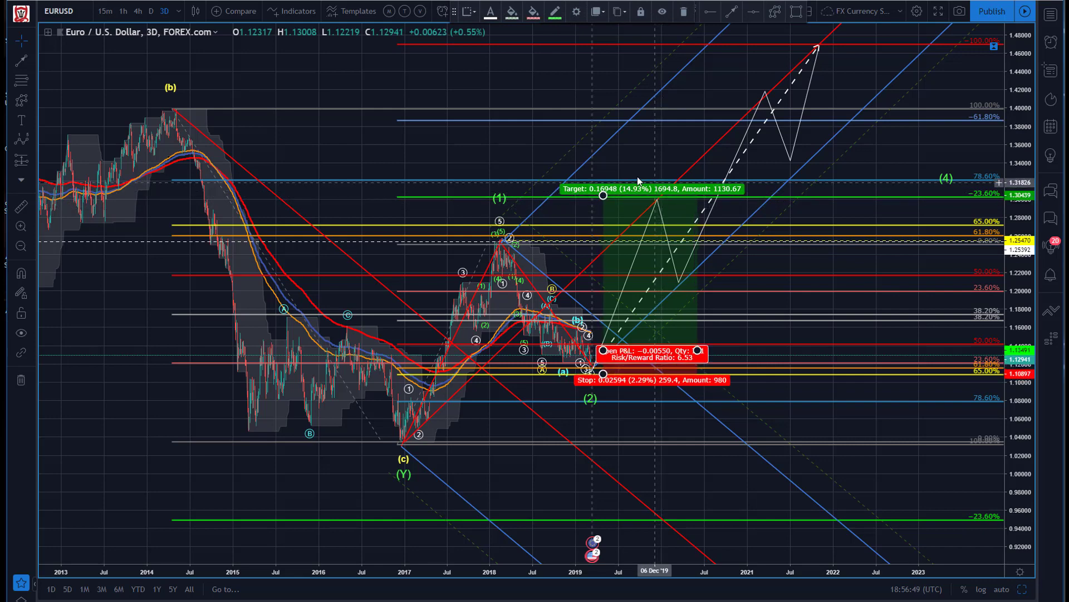
key(Delete)
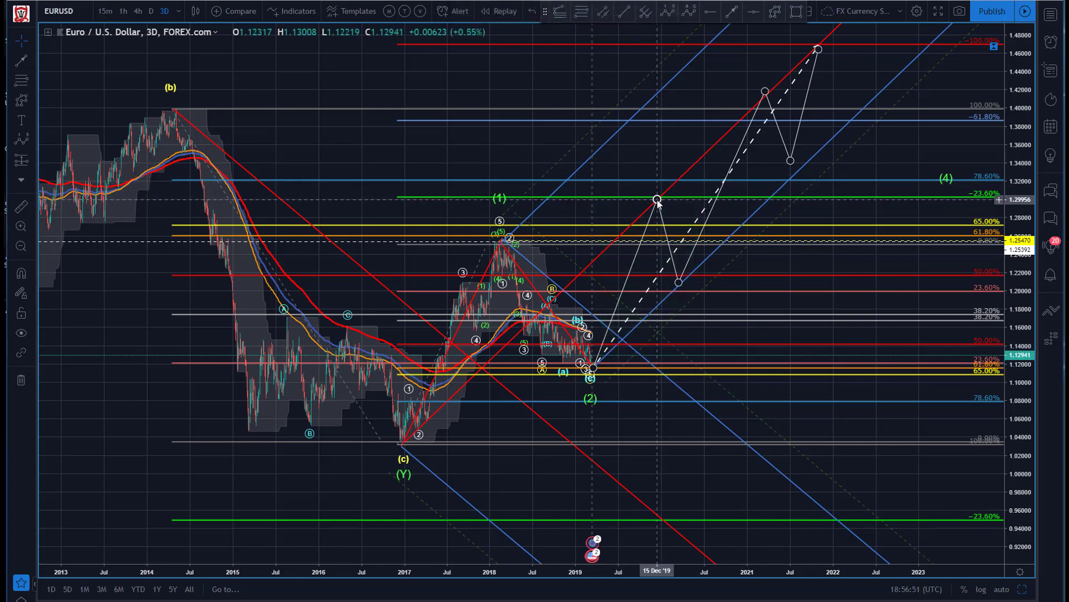
- Move the zigzag's first peak to about 1.306 on 4 January 2020 and nudge its following low slightly later
mouse_move(658, 200)
mouse_down()
mouse_move(687, 59)
mouse_move(652, 179)
mouse_move(662, 196)
mouse_up()
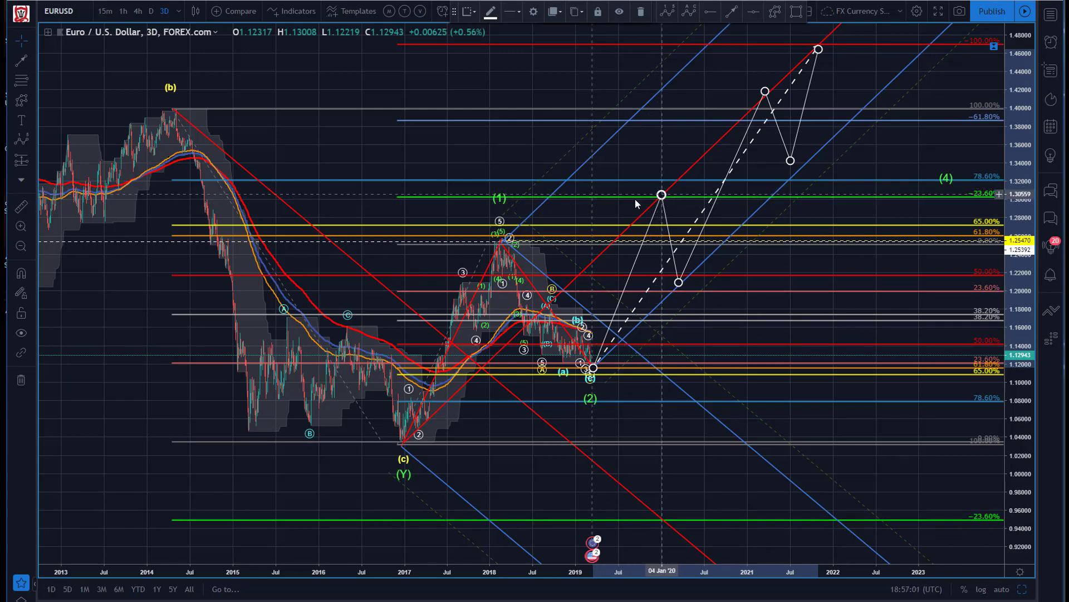
click(454, 145)
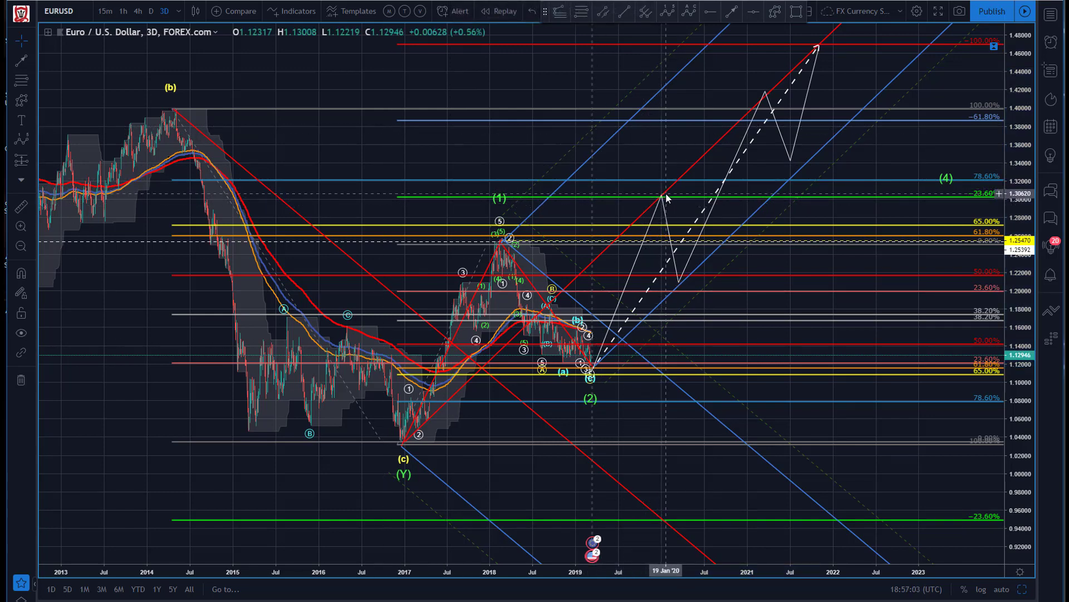
click(680, 285)
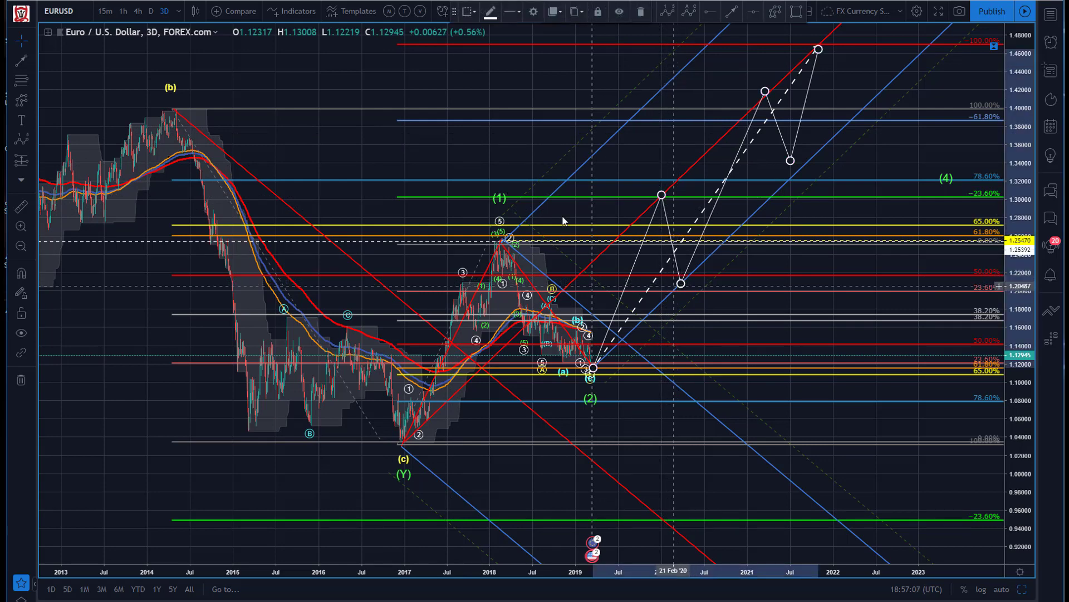
click(437, 67)
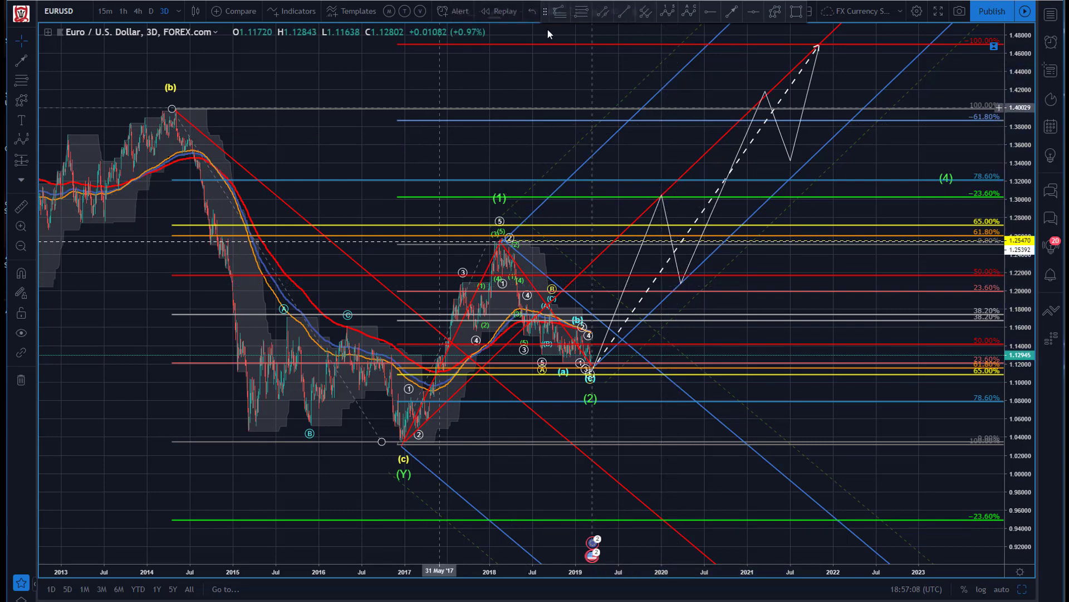
- Draw a Fibonacci retracement from 1.10294 to 1.30439 at the zigzag's first peak and a rectangle spanning 1.21633 to 1.17532, February to June 2020
click(588, 379)
click(660, 197)
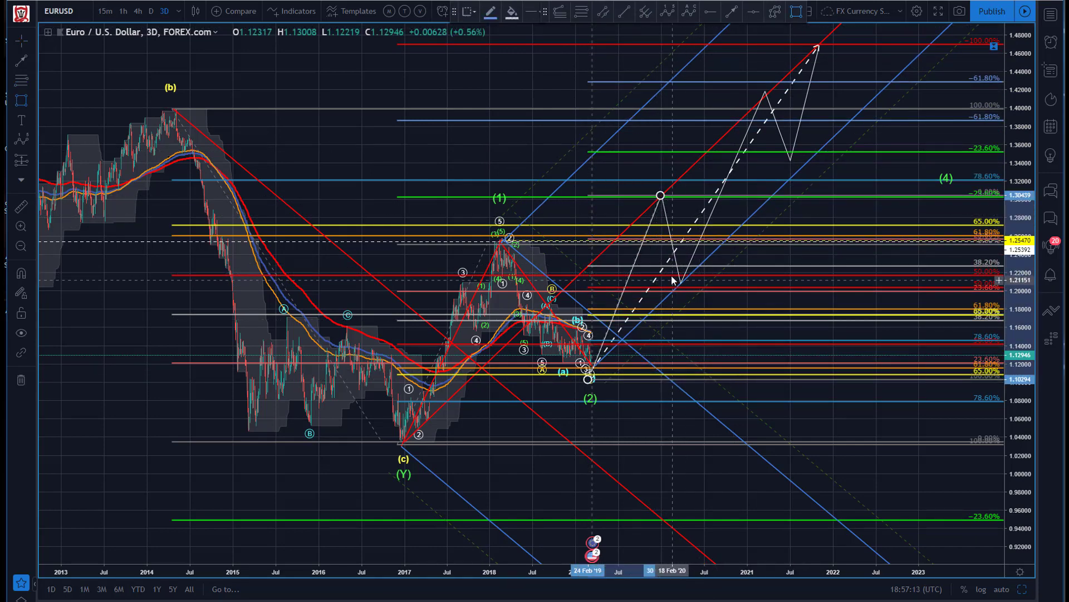
drag(670, 276, 701, 313)
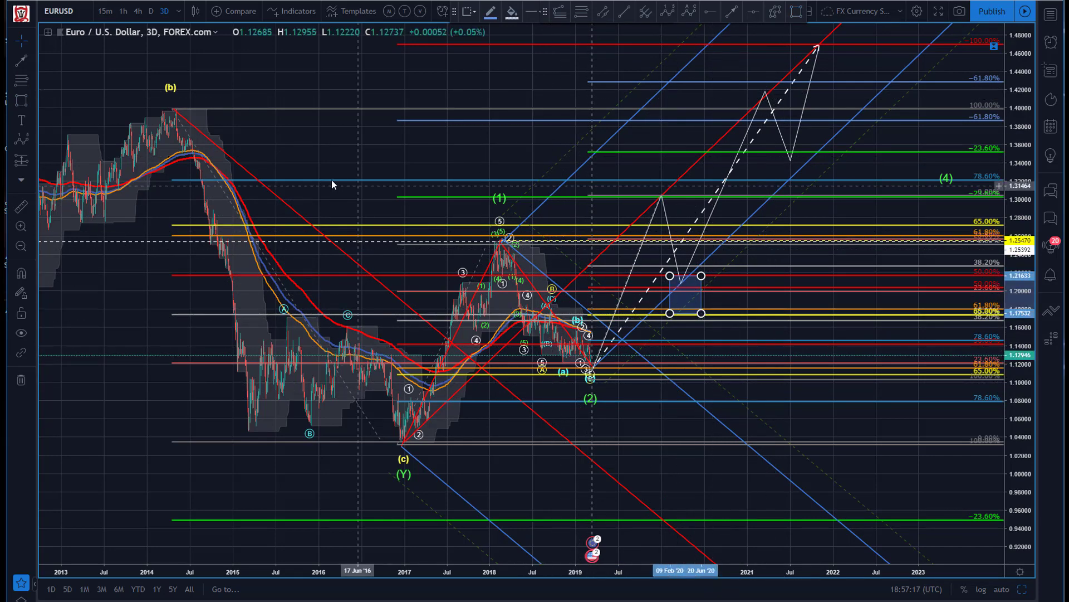
click(347, 207)
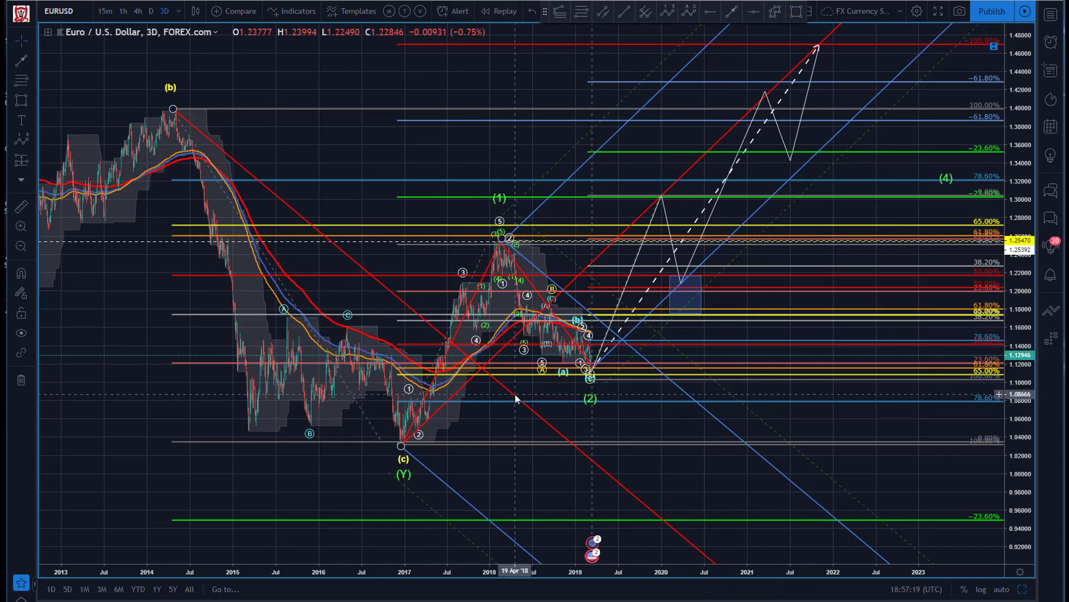
click(515, 369)
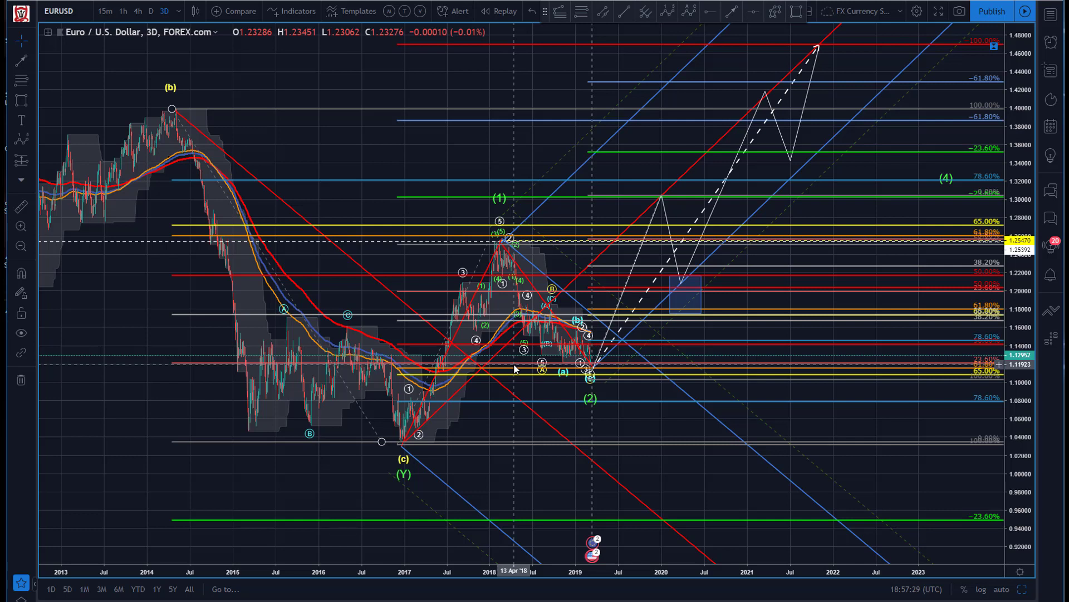
- Delete the ascending pitchfork and the descending pitchfork from the 2014 high
drag(436, 386, 476, 400)
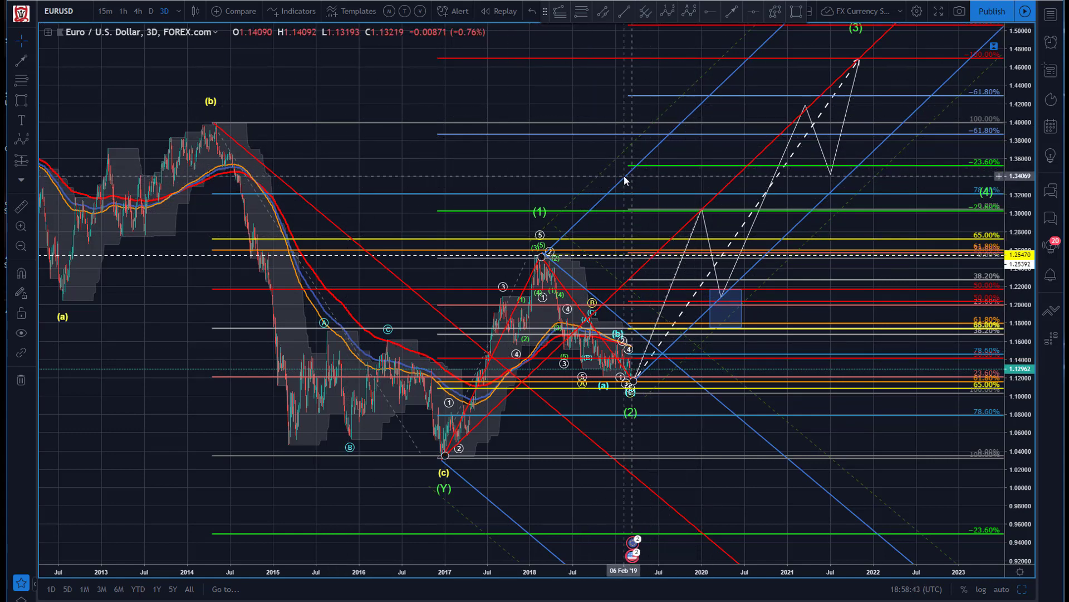
key(Delete)
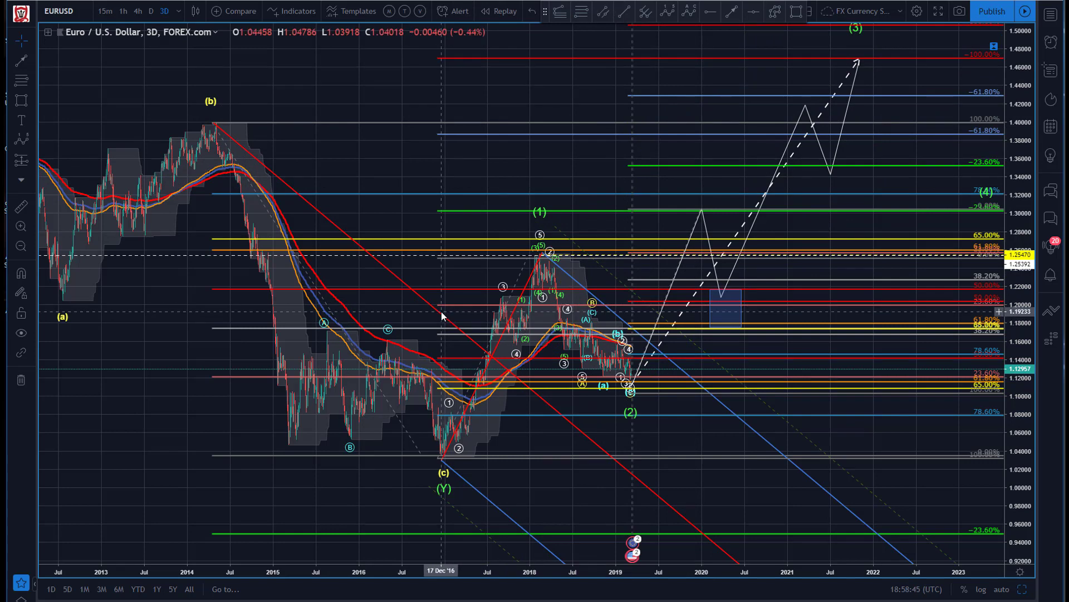
click(405, 286)
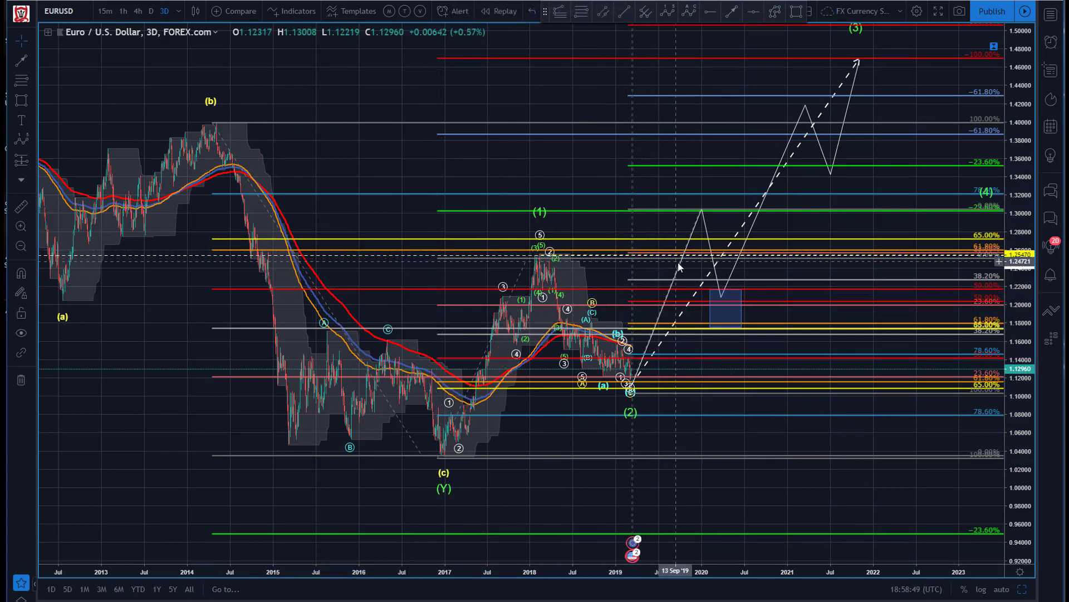
- Delete the three Fibonacci retracements and the white zigzag polyline
click(679, 282)
click(659, 208)
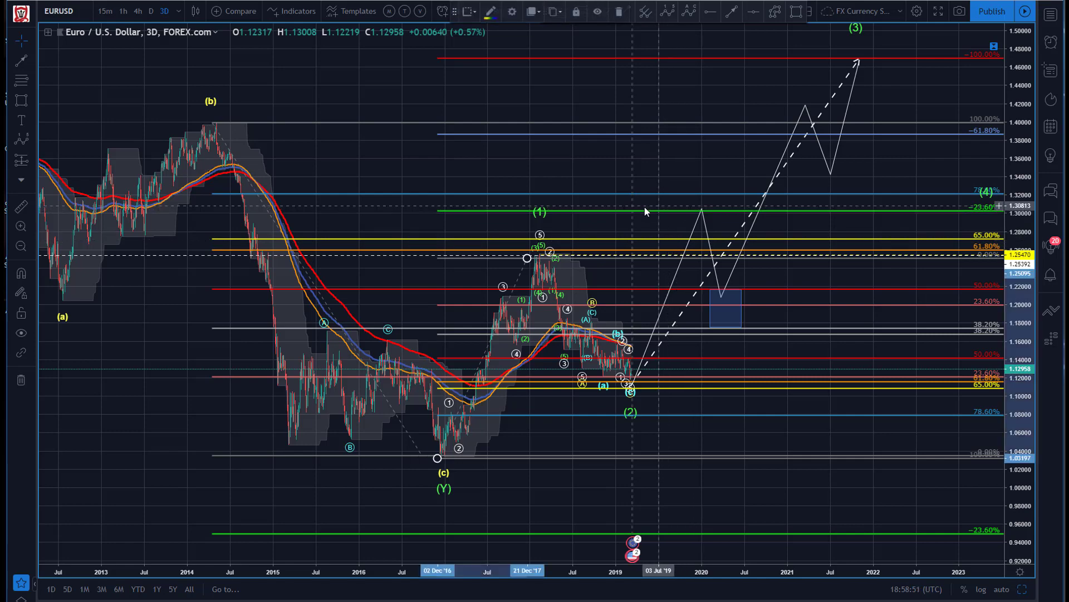
key(Delete)
click(612, 244)
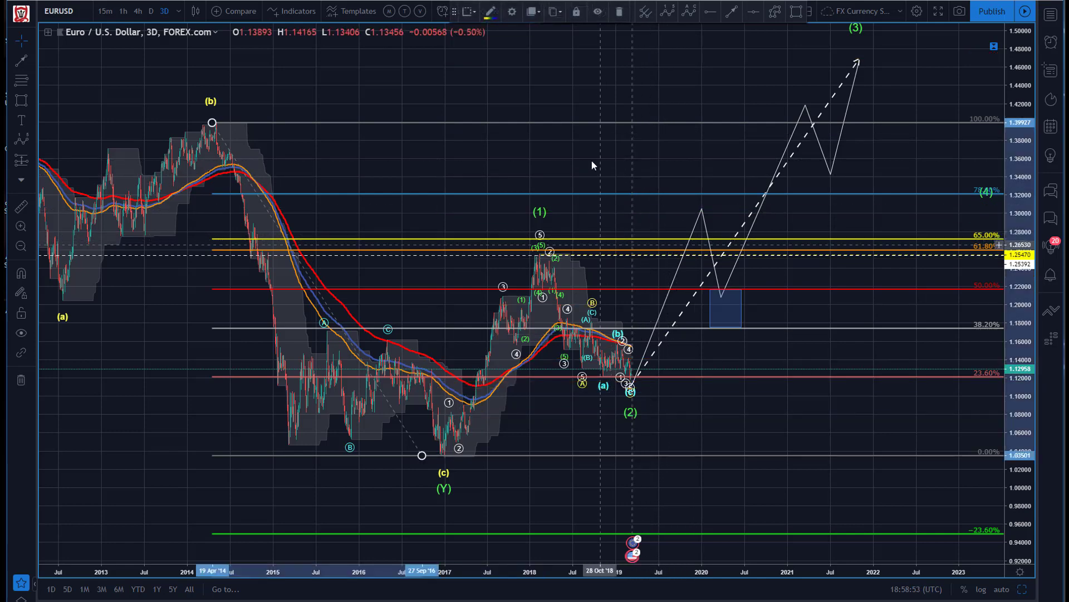
key(Delete)
click(703, 214)
key(Delete)
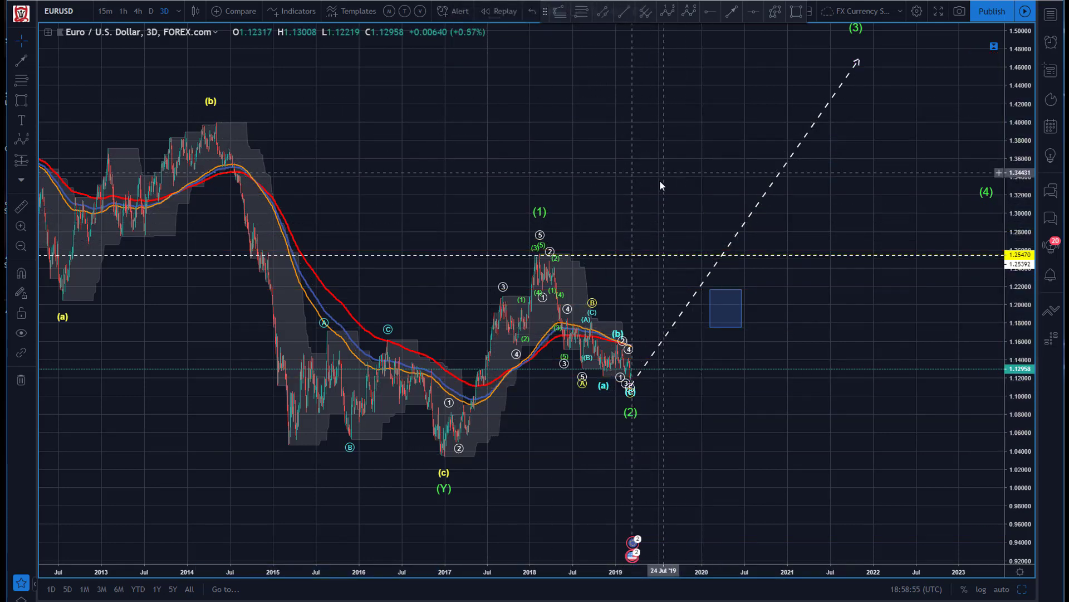
- Draw a Fibonacci retracement from the February 2018 high at 1.25686 to the March 2019 low at 1.11151
click(582, 11)
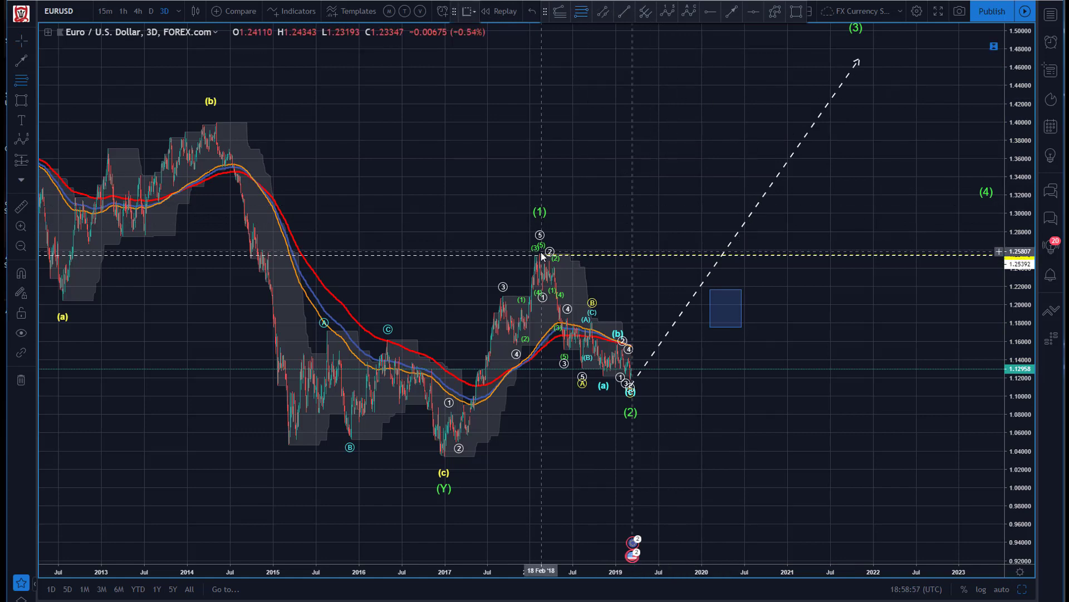
click(631, 385)
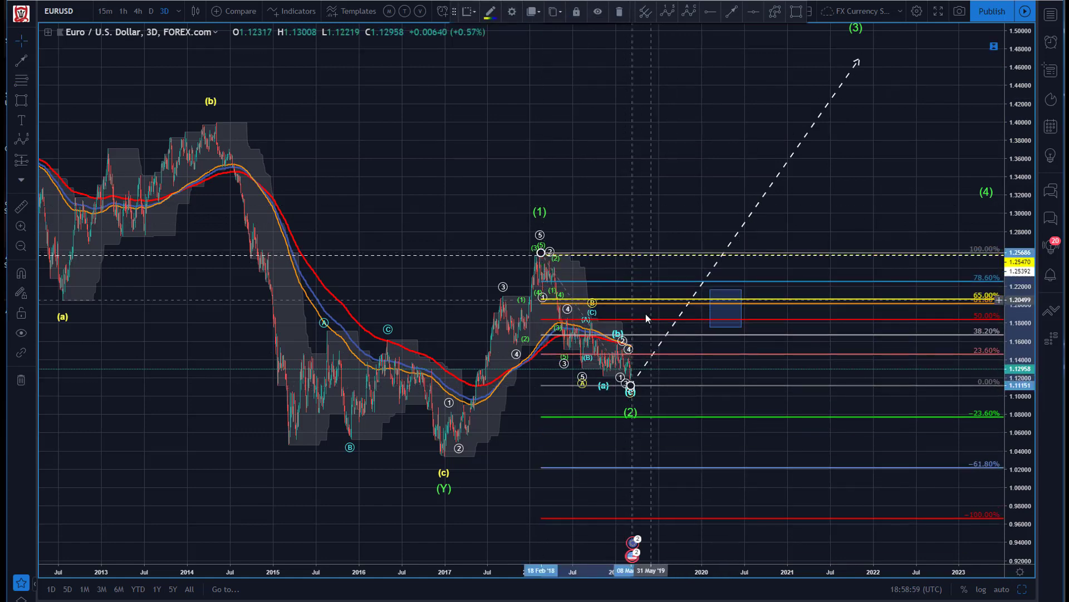
drag(502, 114, 500, 117)
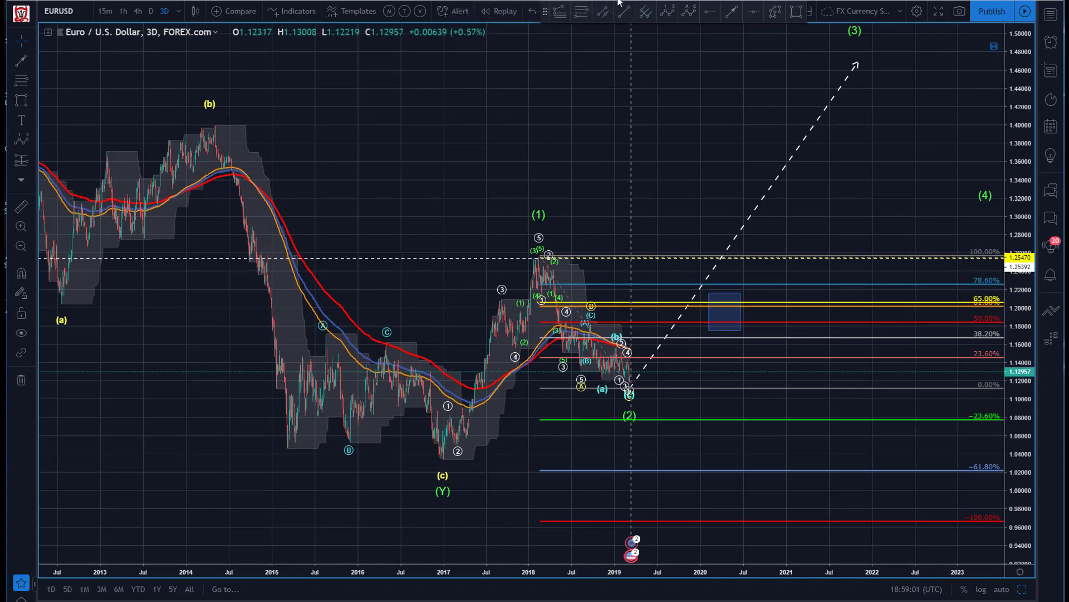
- Draw a polyline from the March 2019 low up to about 1.195 in June 2019 and down to the −23.60% level in early 2020
click(627, 389)
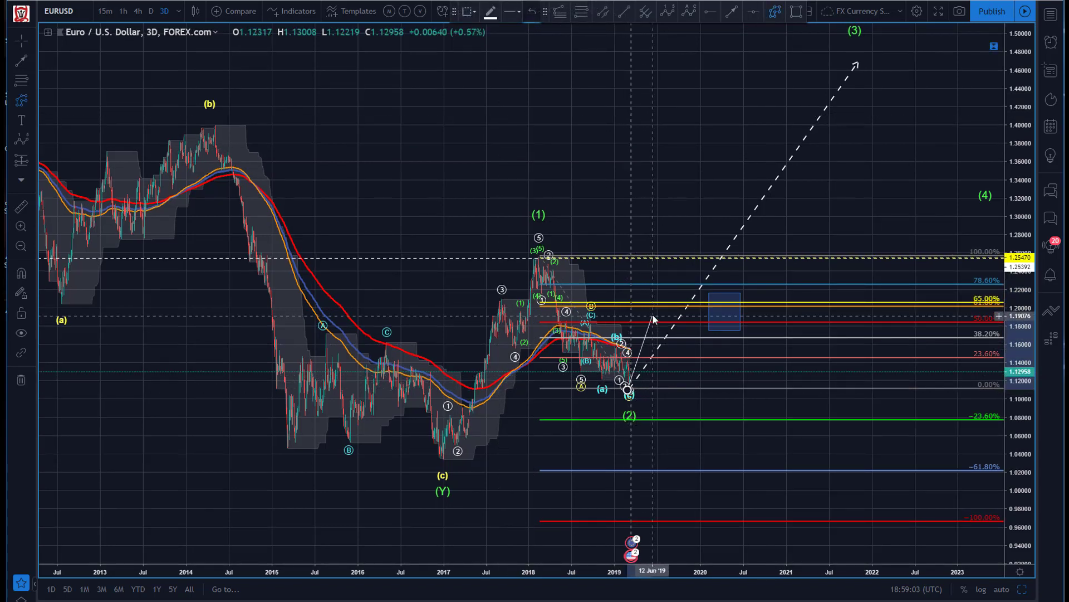
double_click(713, 419)
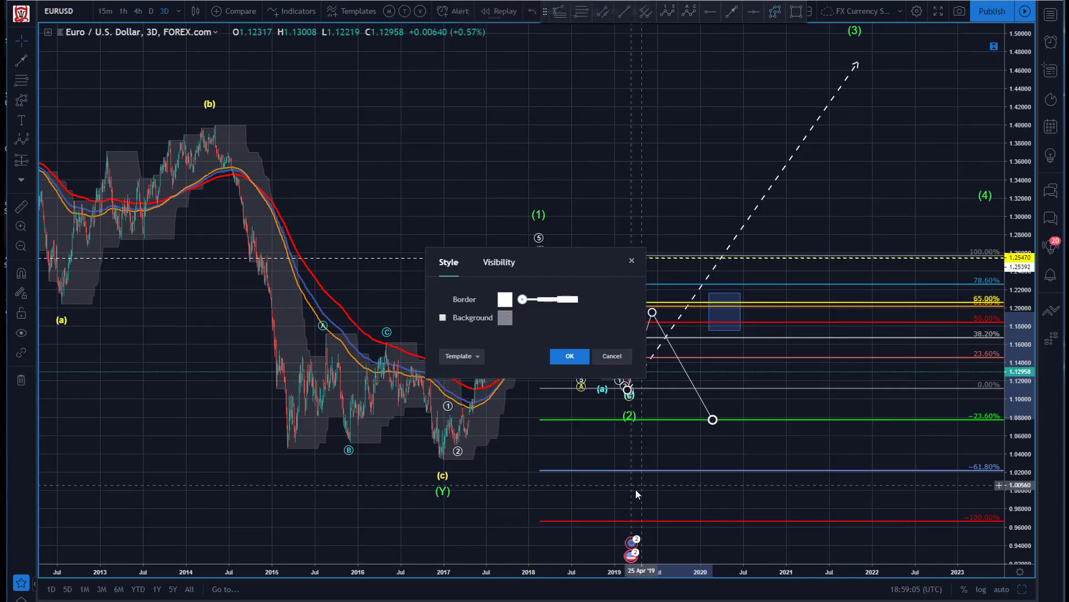
click(569, 356)
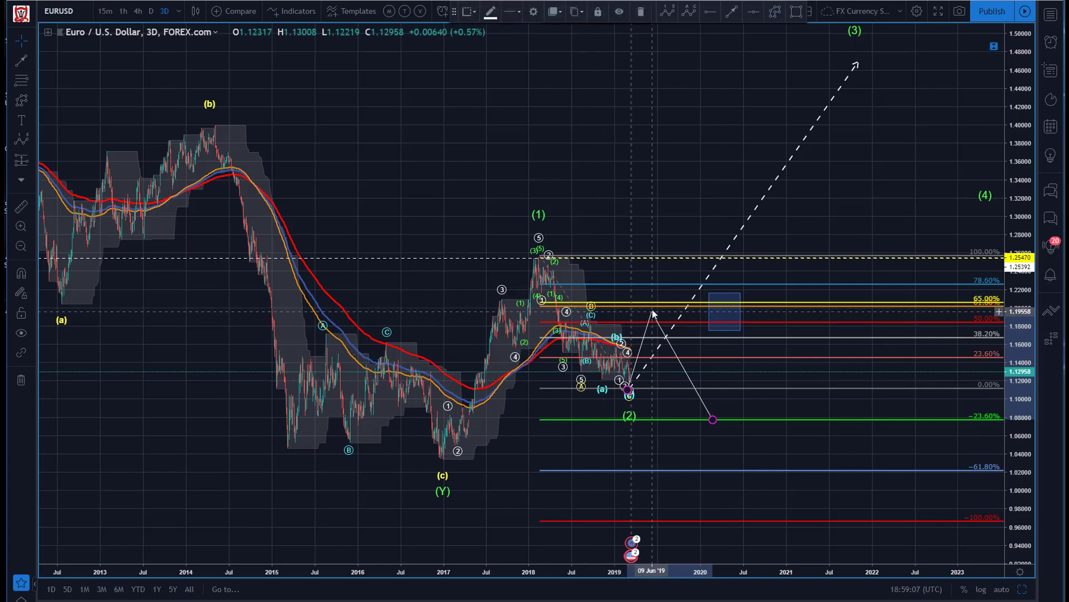
- Delete the dashed white arrow and move the wave (2) label beneath the polyline's end at the −23.60% level in February 2020
click(596, 161)
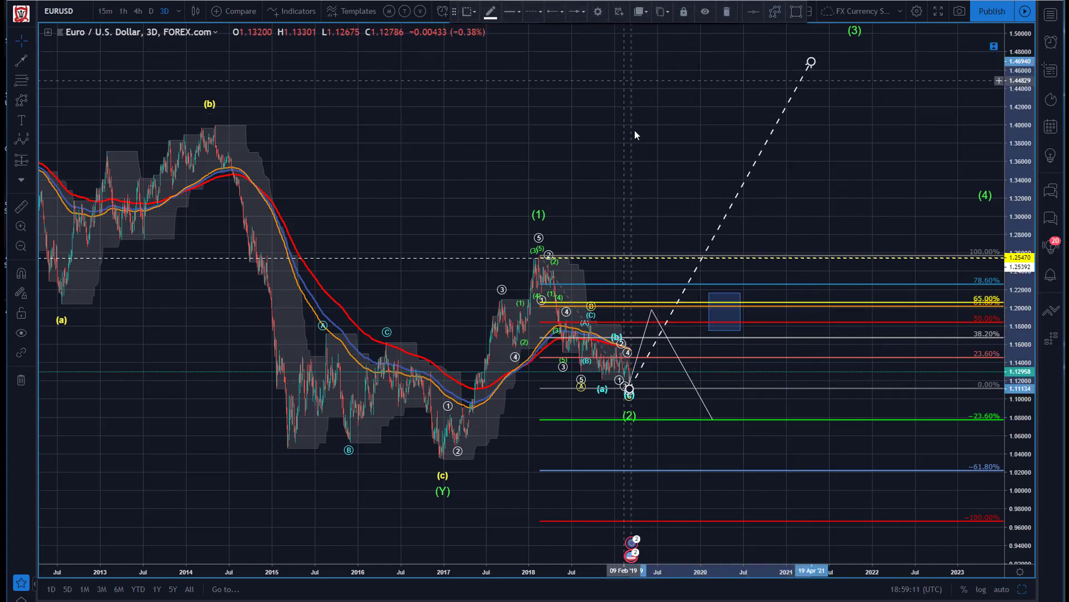
key(Delete)
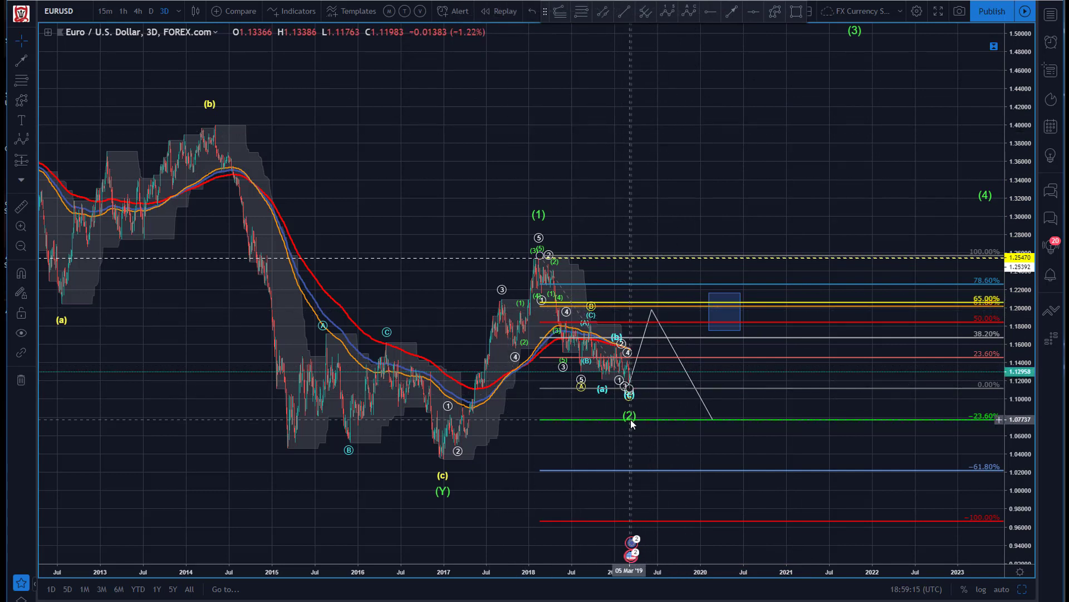
drag(629, 419, 710, 429)
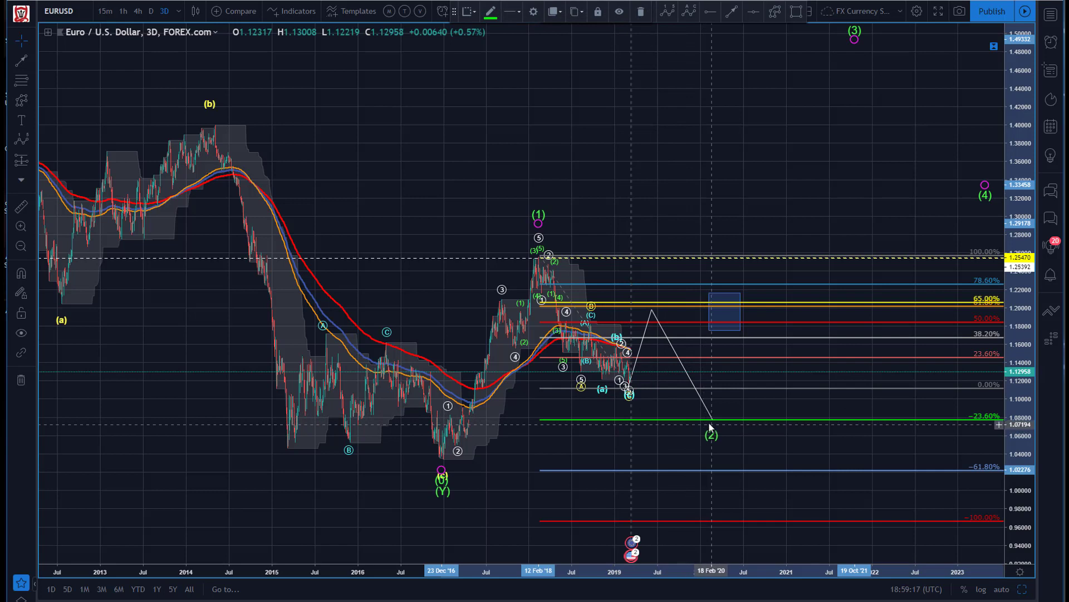
click(709, 427)
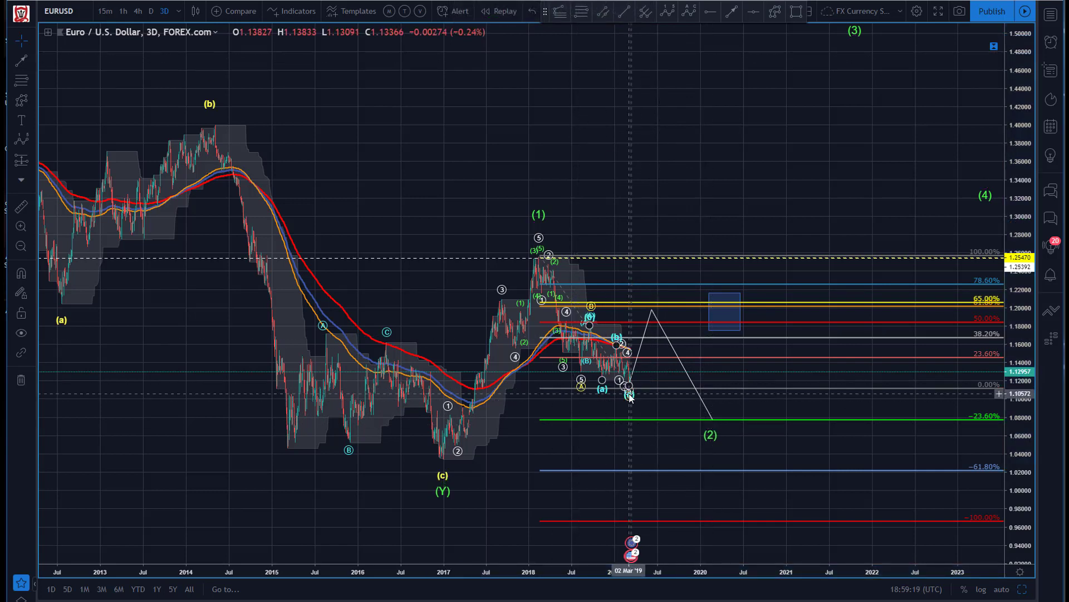
- Draw a pitchfork from the December 2016 low through the February 2018 high to the polyline's end in February 2020
click(646, 13)
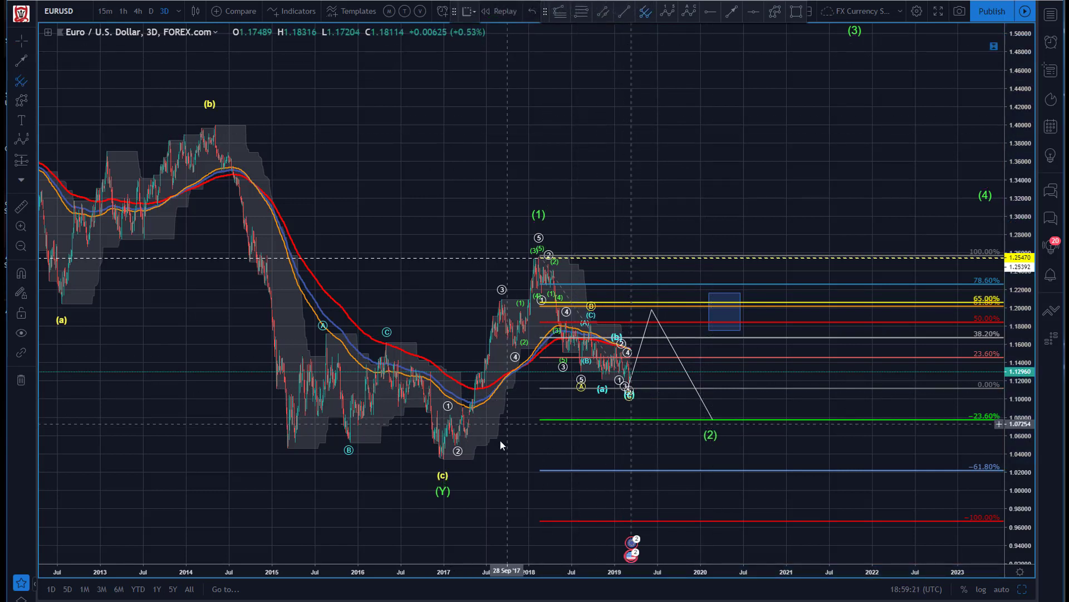
click(442, 461)
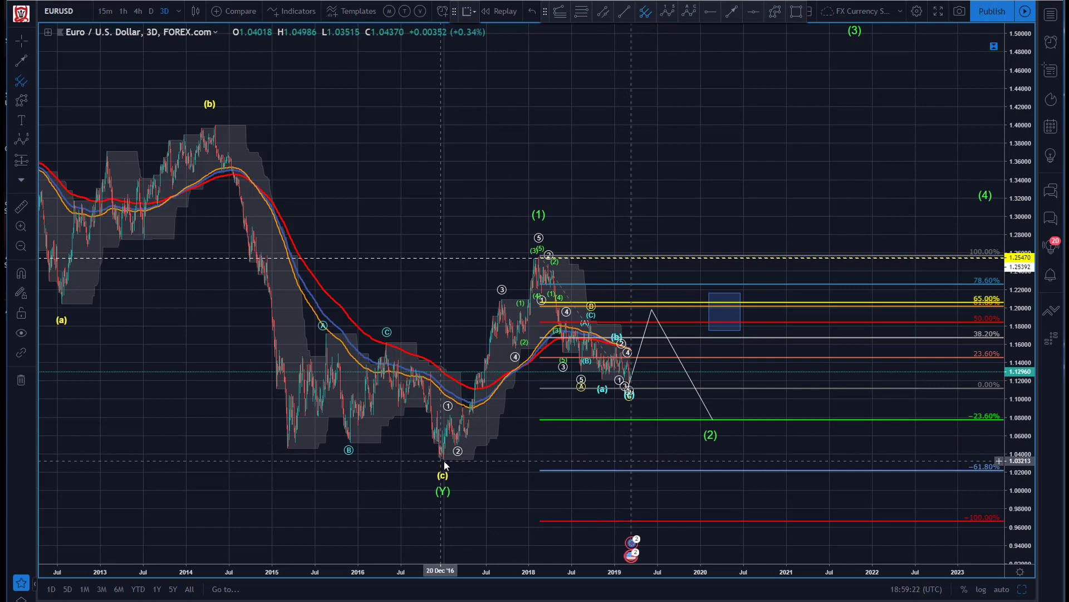
click(538, 259)
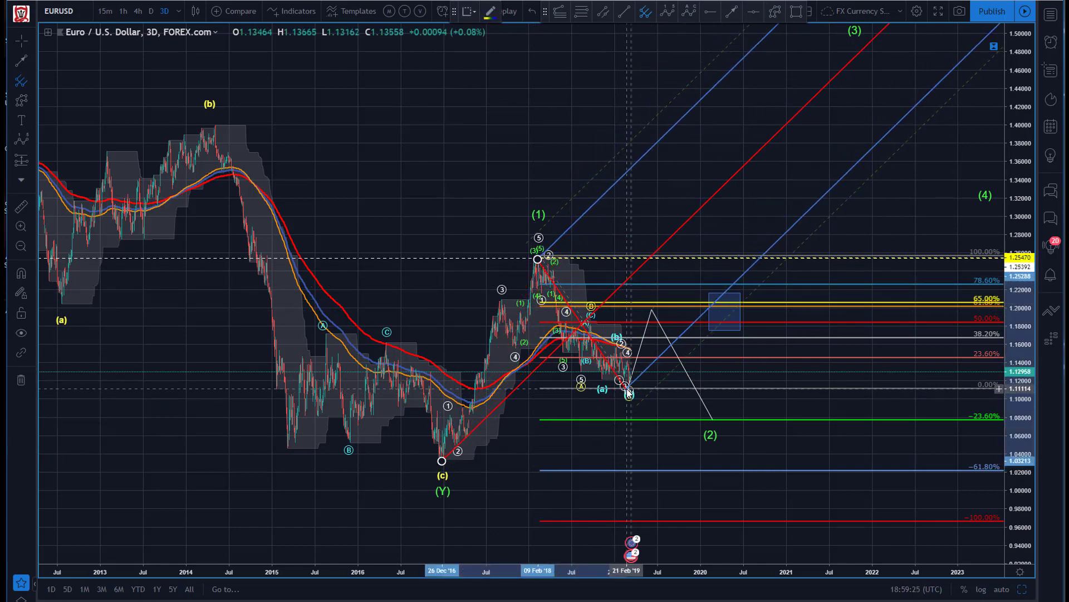
click(713, 418)
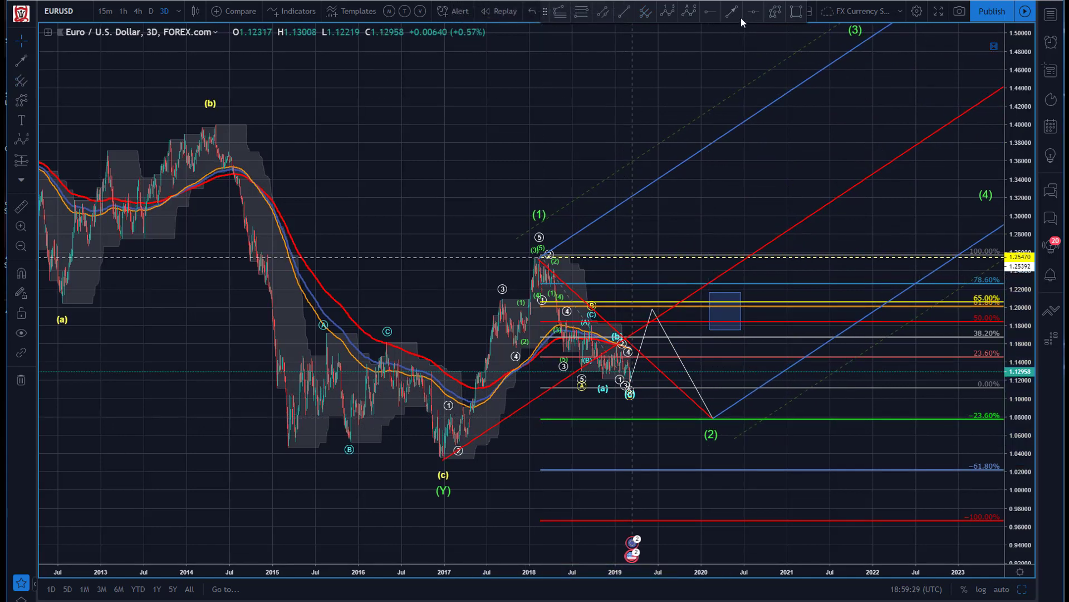
click(713, 419)
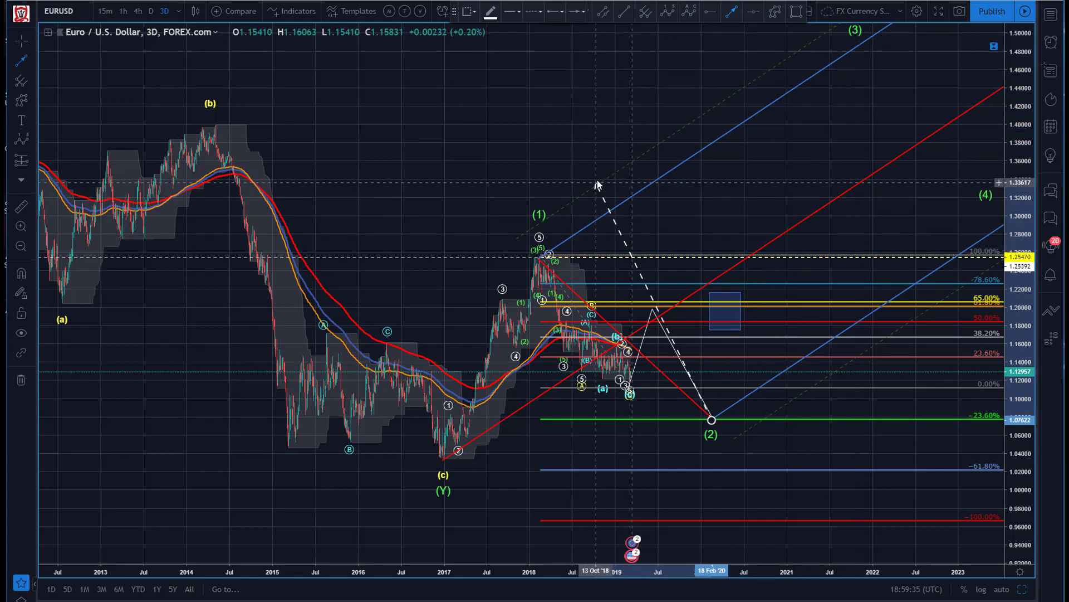
key(Escape)
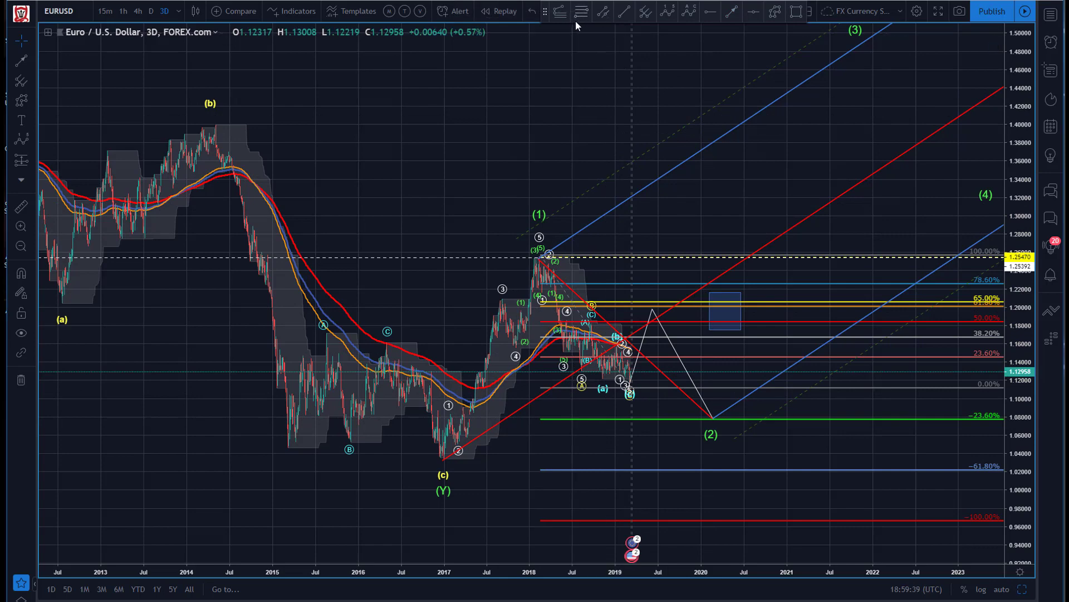
- Draw a Fibonacci retracement from the December 2016 low at 1.03280 to the February 2018 high at 1.25294
click(582, 11)
click(442, 460)
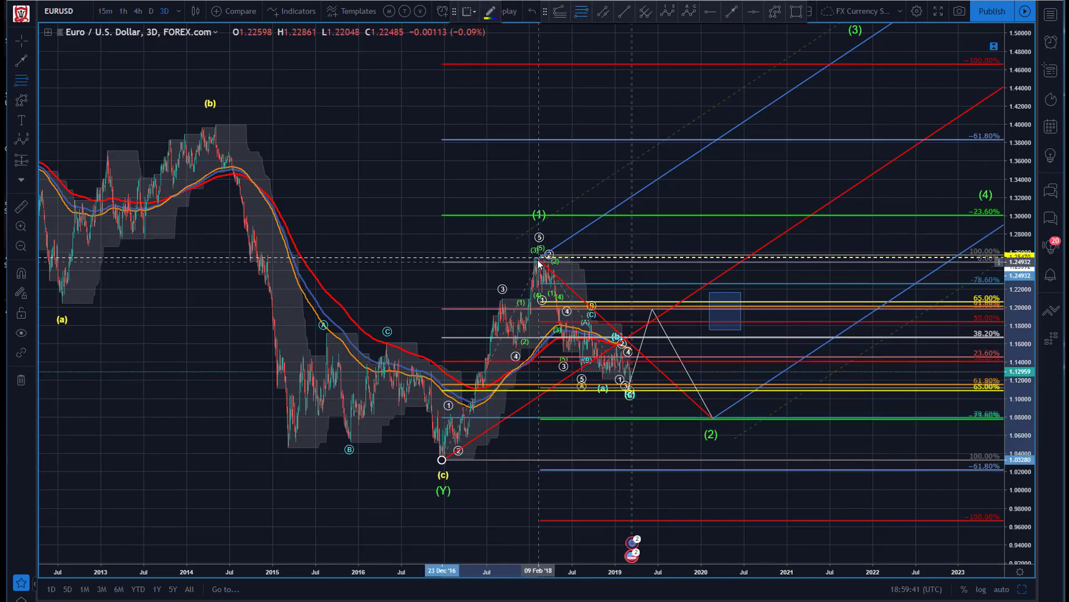
click(537, 260)
click(713, 419)
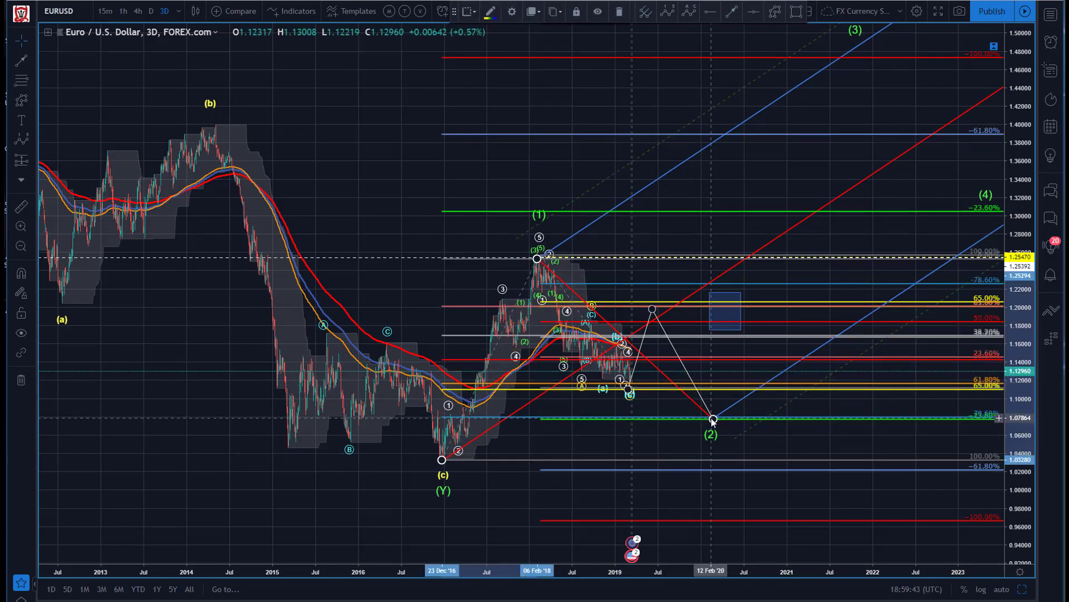
click(390, 121)
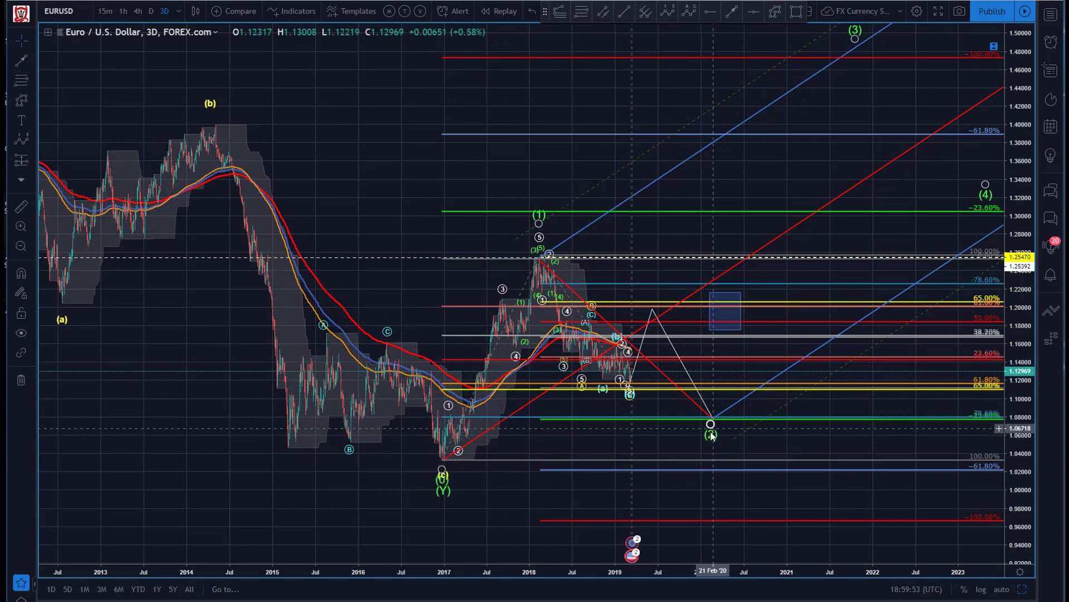
- Nudge the wave (2) label up to 1.07381 and raise the polyline's peak to about 1.20
click(712, 426)
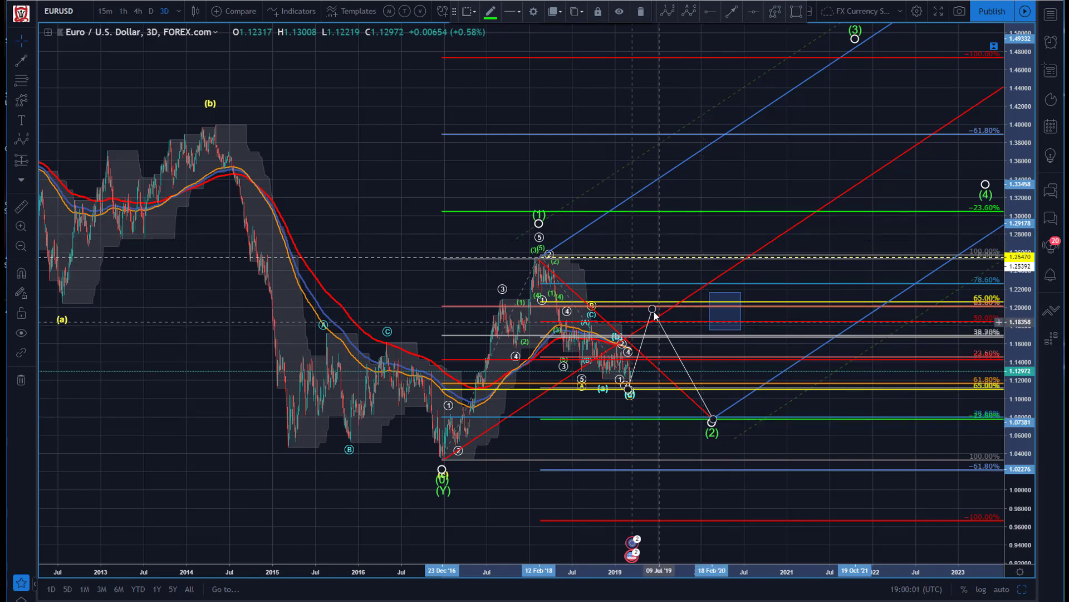
drag(652, 309, 654, 306)
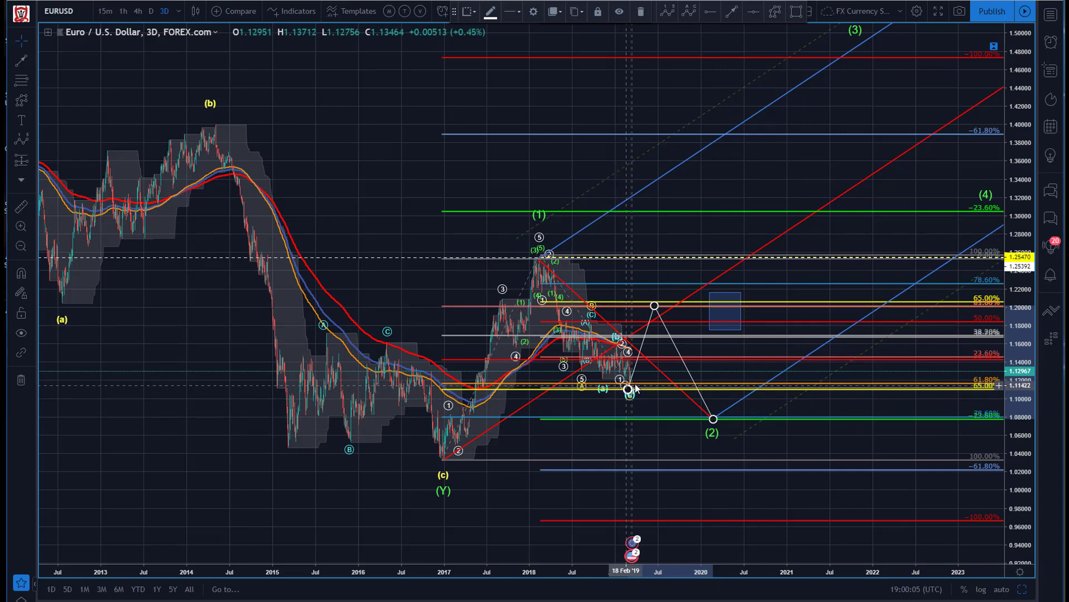
drag(629, 384, 628, 389)
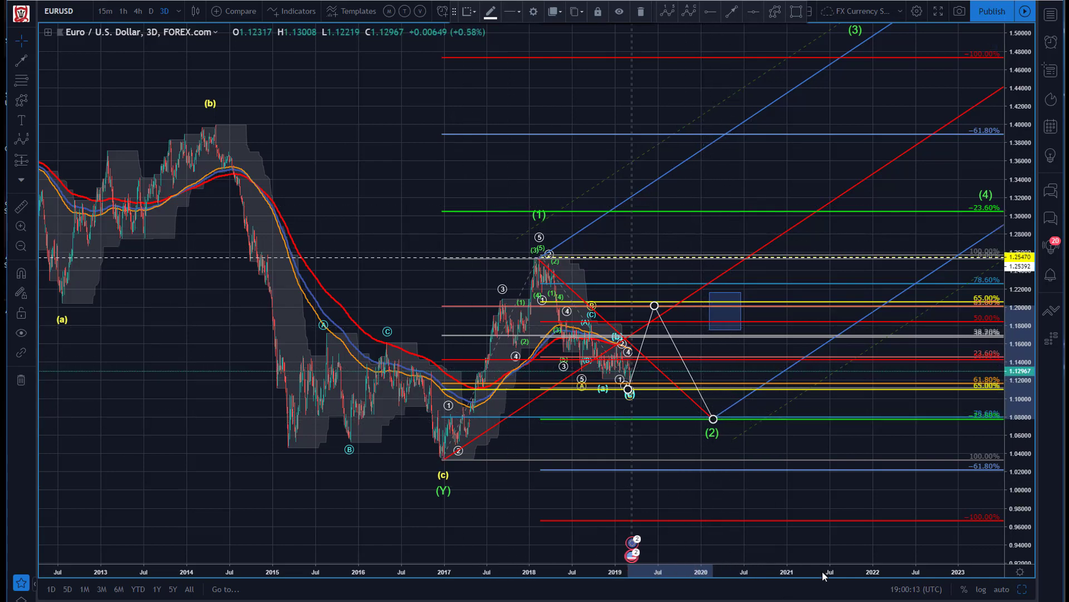
- Draw a dashed arrow from the polyline's end at 1.07906 to the −23.60% level at 1.30644 in May 2021
drag(362, 161, 308, 143)
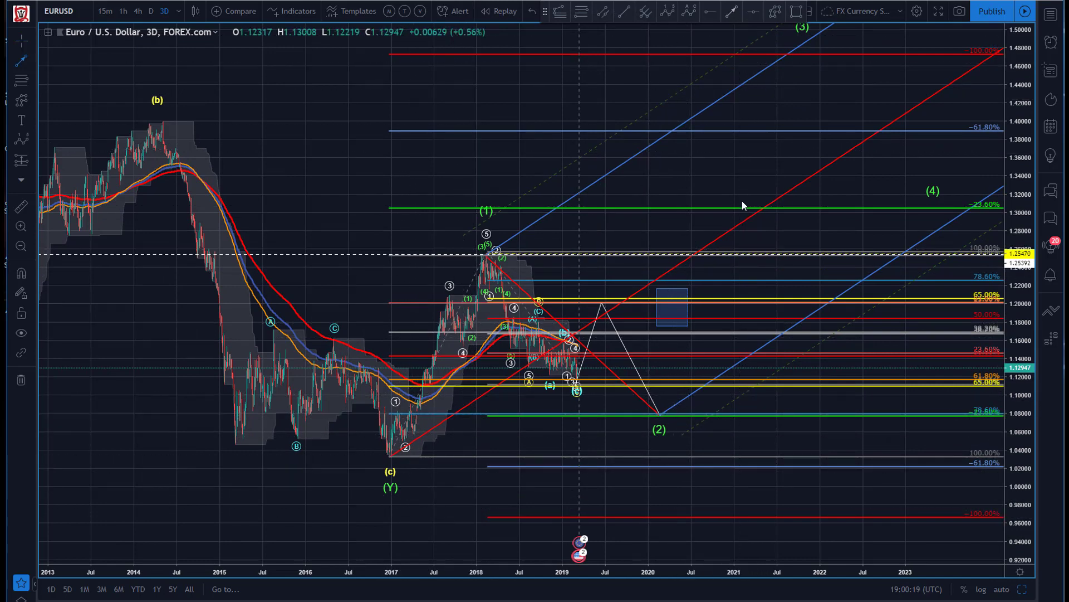
click(659, 414)
click(764, 206)
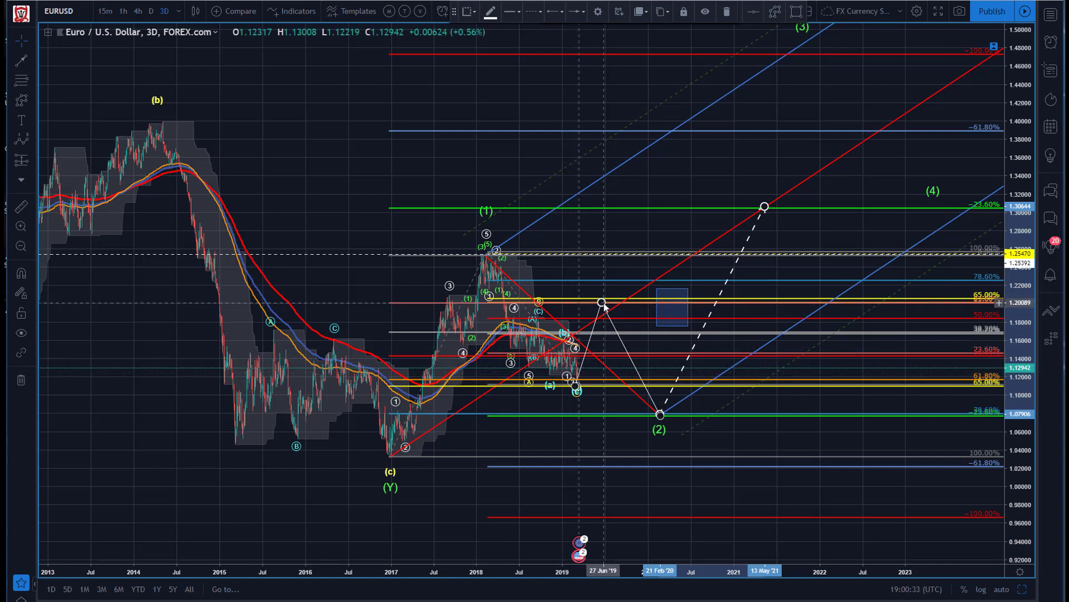
- Shift the polyline's peak to about September 2019 and draw a rectangle from 1.20270 in August 2019 to 1.11283 in January 2020
drag(603, 304, 616, 306)
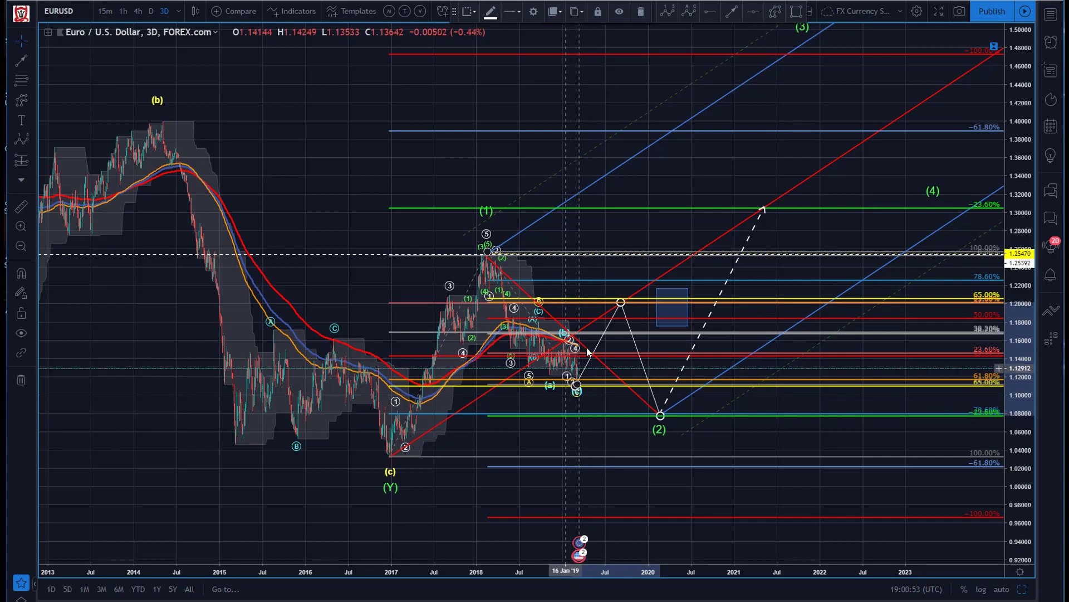
click(351, 162)
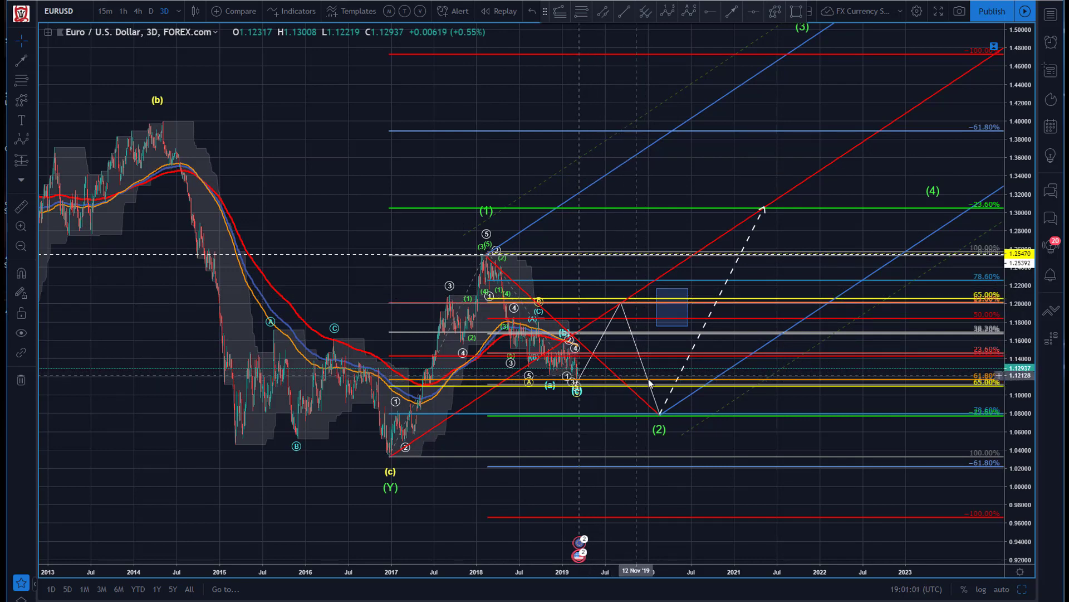
click(798, 17)
click(615, 300)
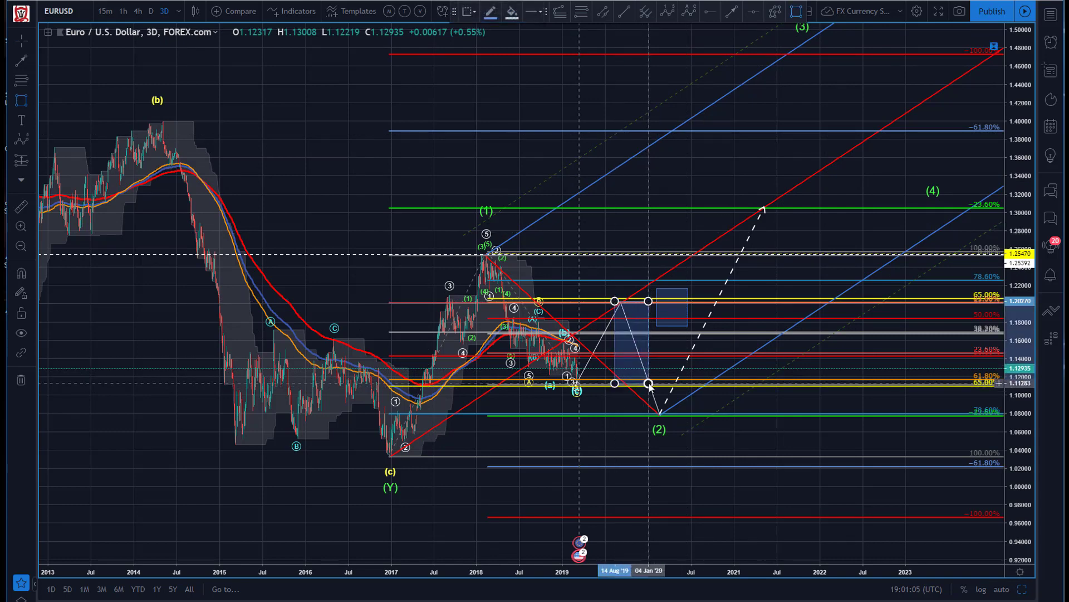
click(649, 383)
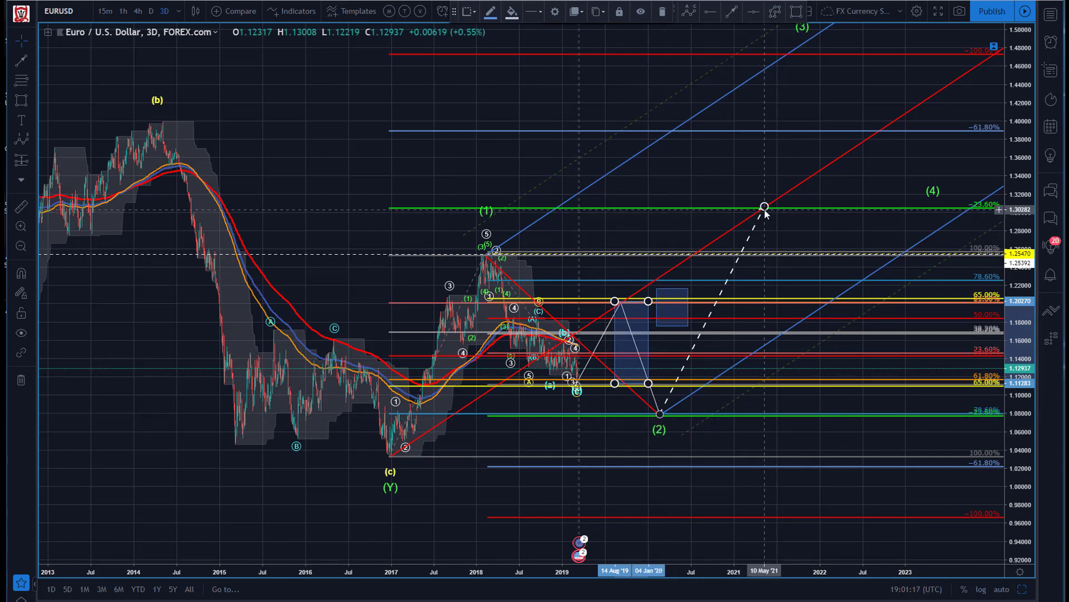
- Extend the dashed arrow's tip to the wave (3) label at 1.49582 and return it to the −23.60% level at 1.30535 in May 2021
drag(765, 207, 804, 33)
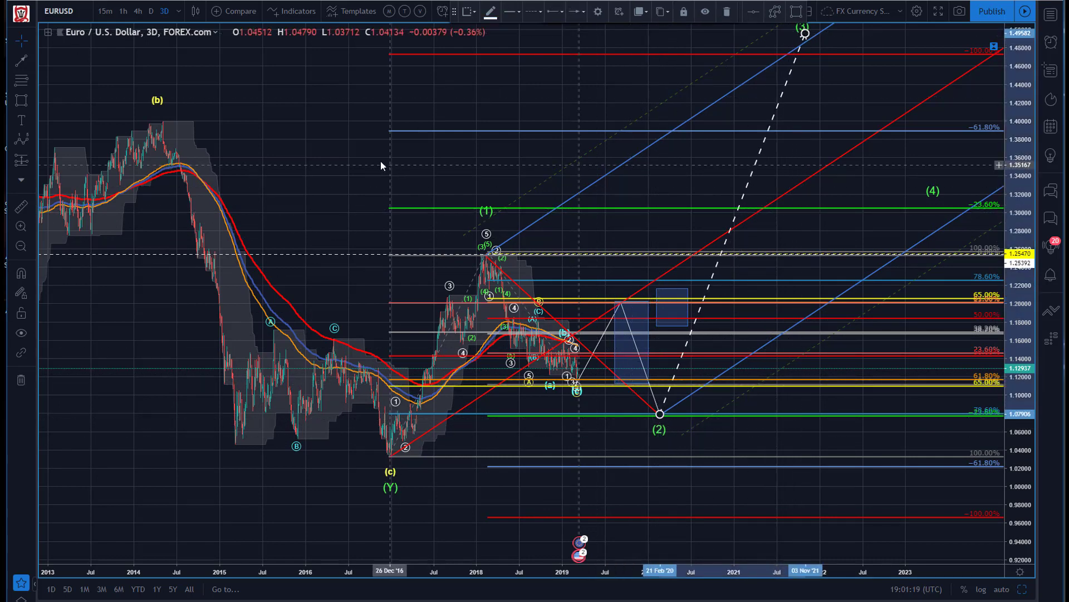
drag(381, 165, 271, 179)
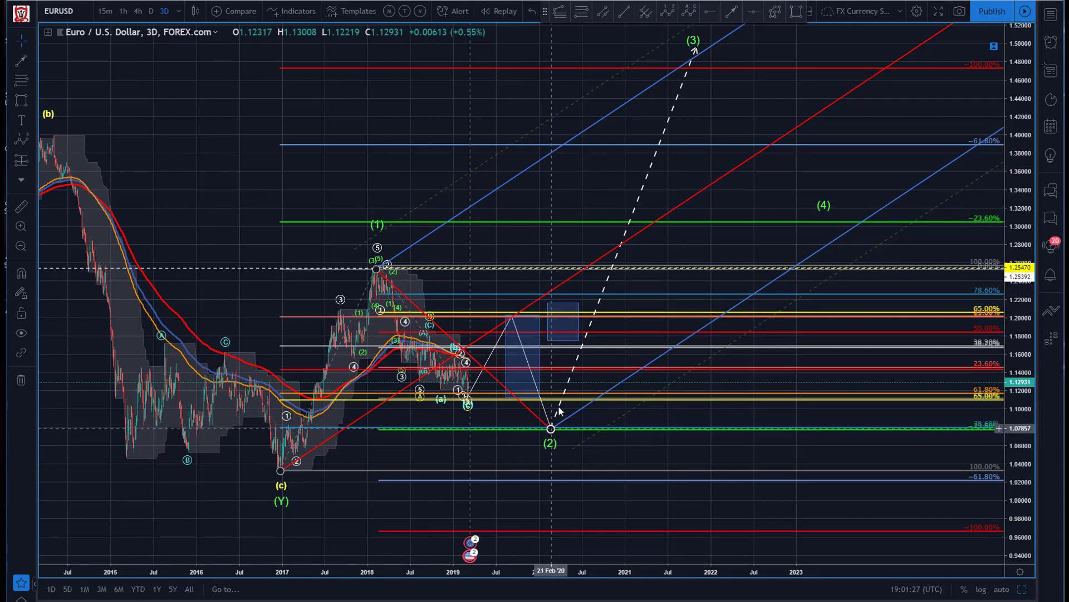
drag(693, 50, 657, 225)
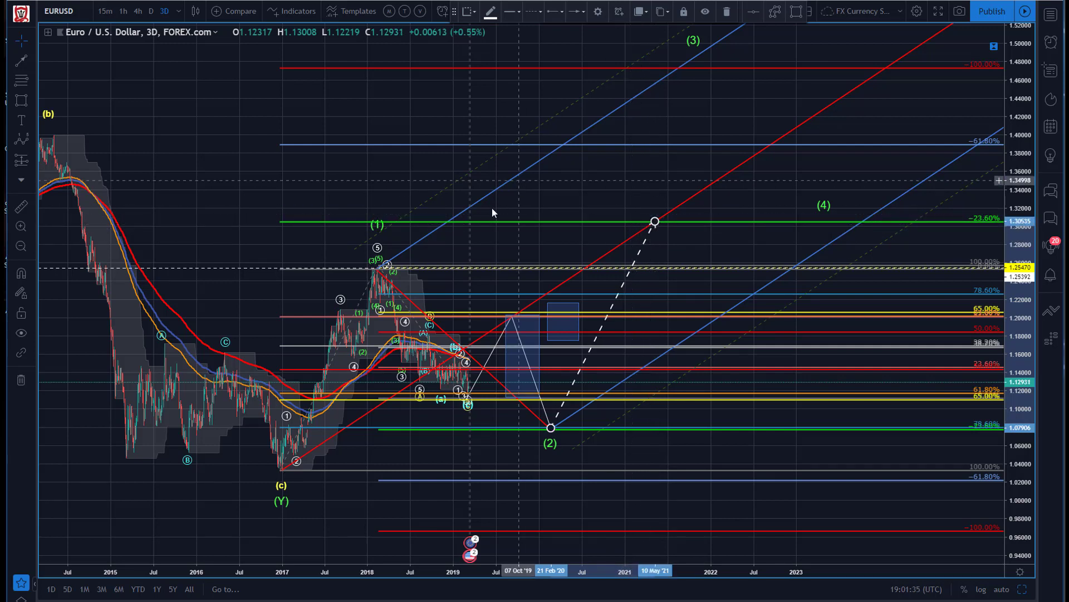
click(353, 198)
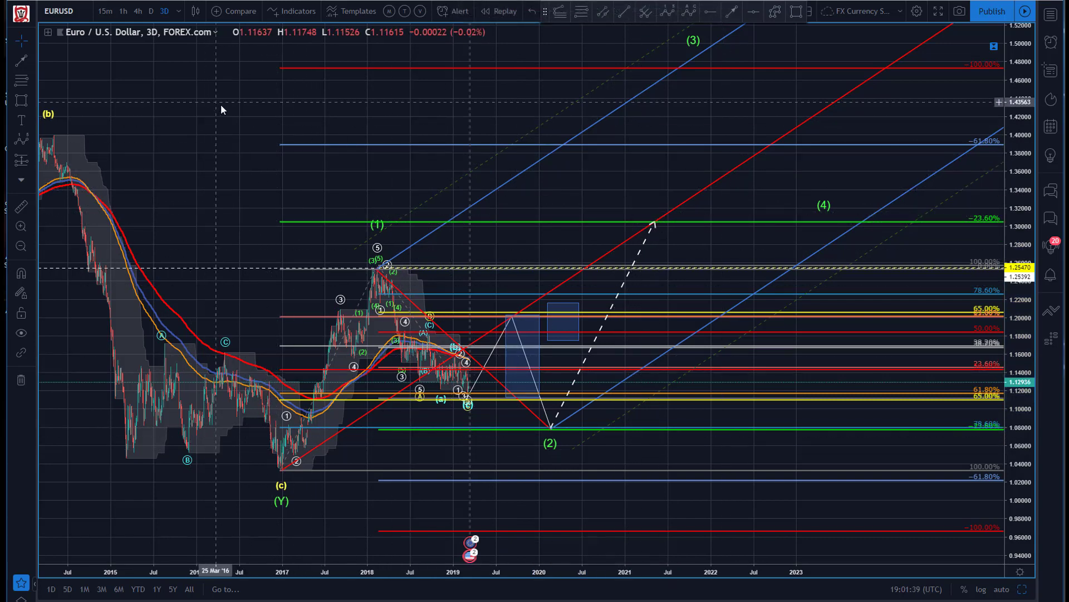
- Move the pitchfork's third anchor from the wave (2) projection to the early 2019 low at about 1.117
drag(222, 112, 320, 115)
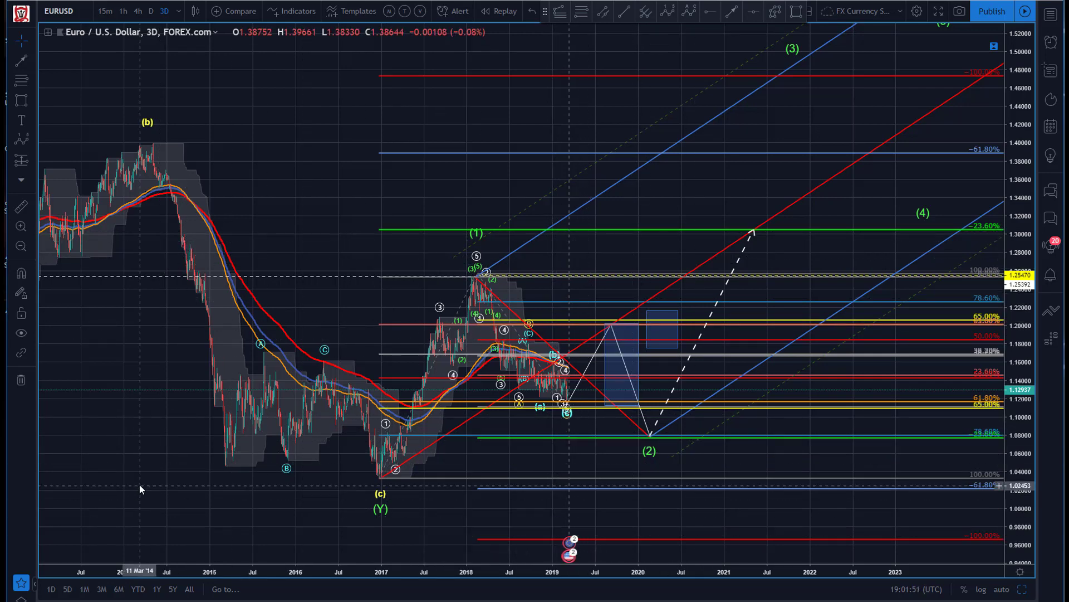
scroll(296, 489, left, 5)
scroll(224, 497, right, 2)
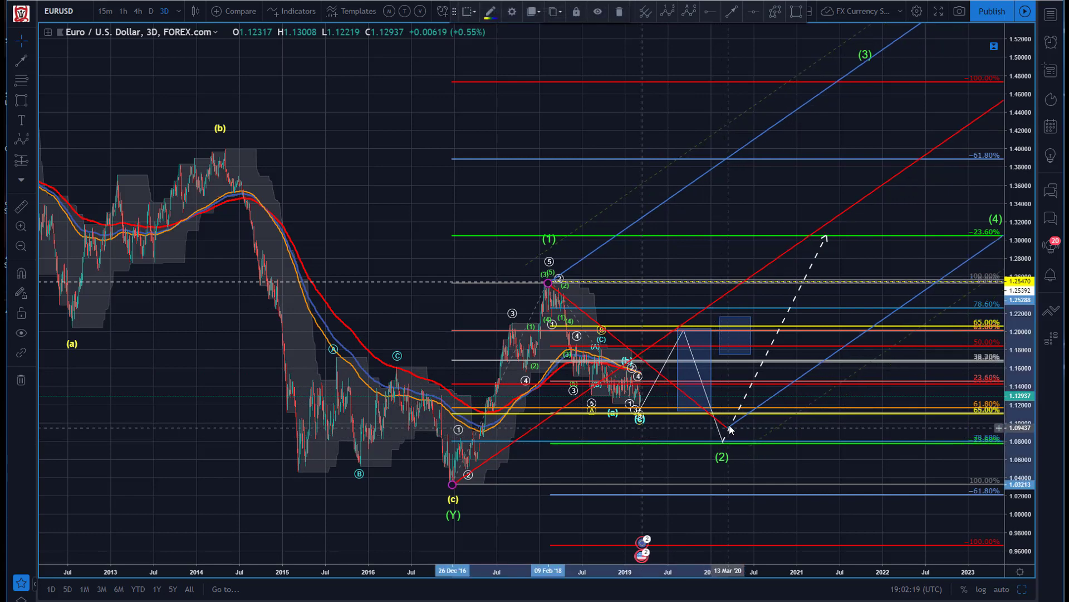
click(721, 441)
drag(730, 425, 639, 413)
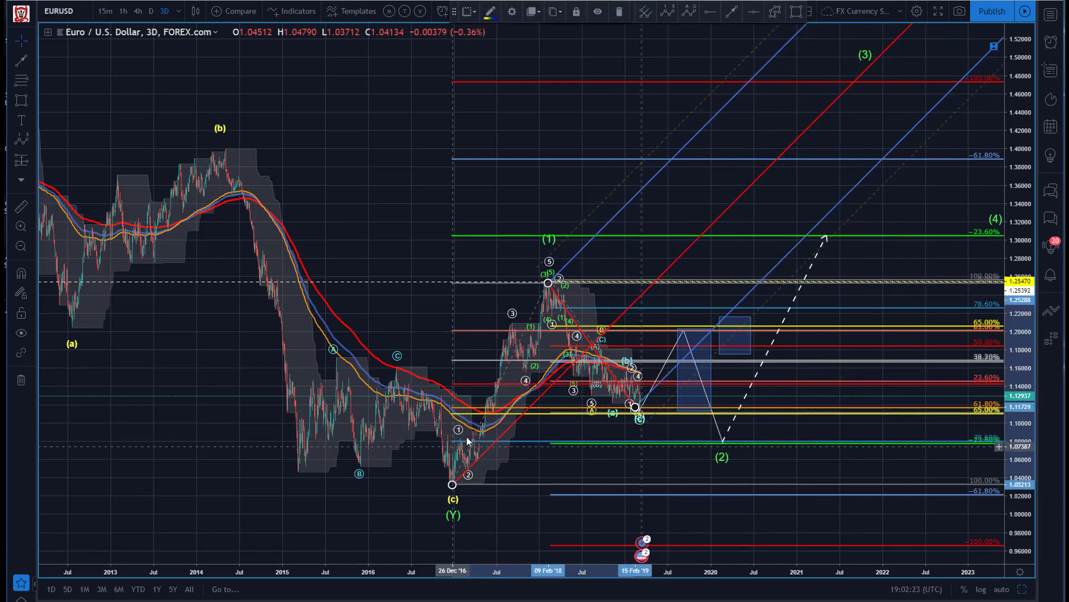
click(327, 134)
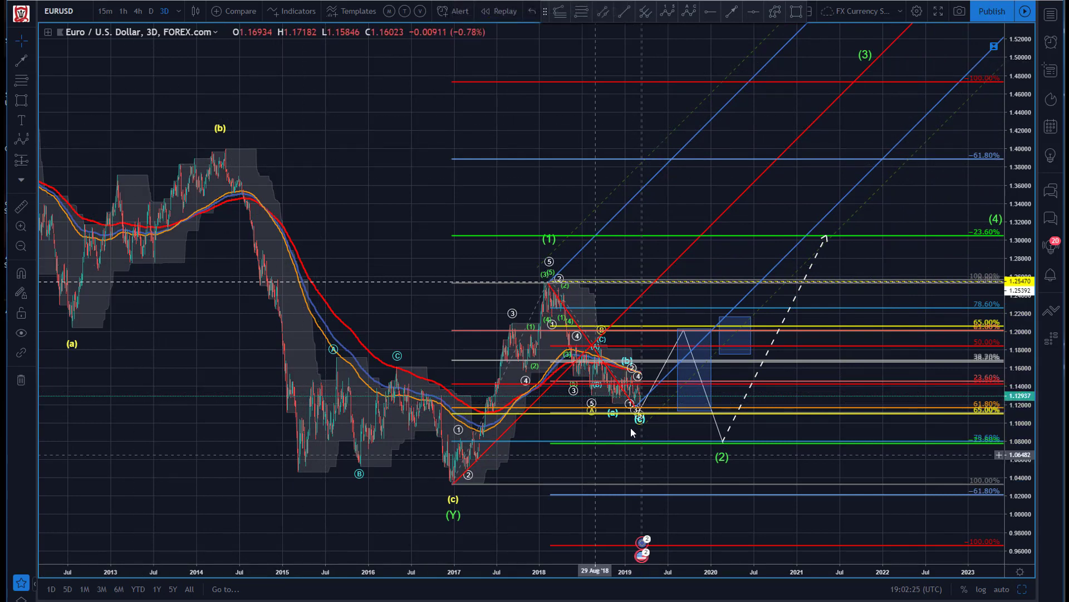
drag(466, 137, 463, 136)
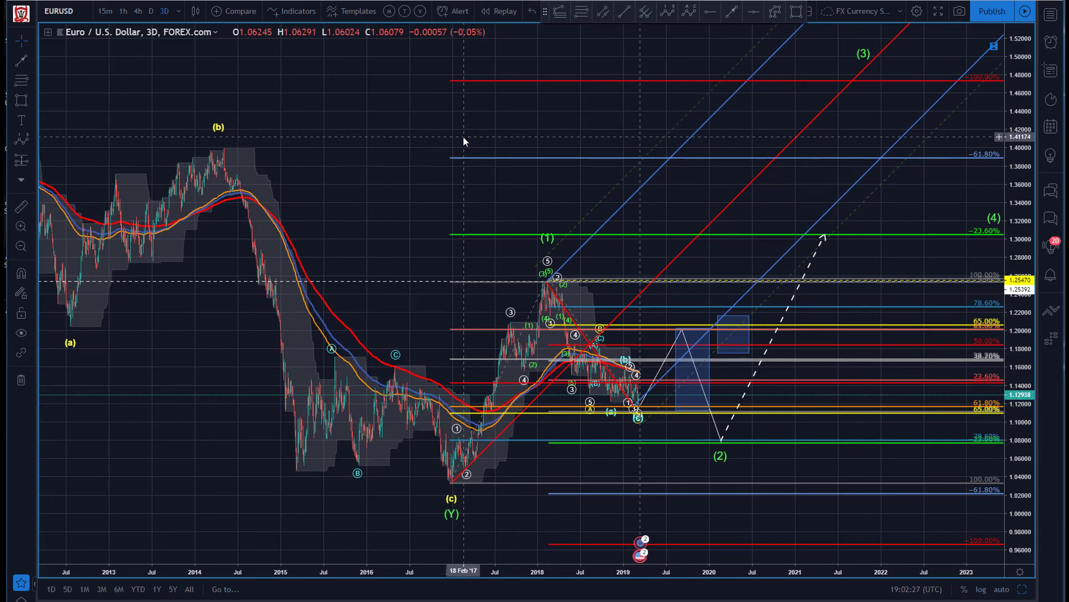